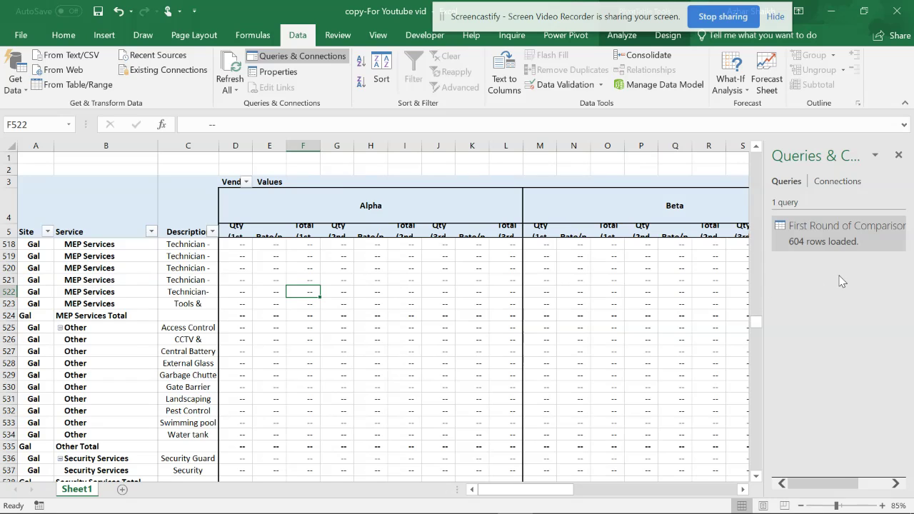
Step: Open the First Round of Comparison 2 query for editing in the Power Query Editor
{"action": "mouse_move", "coordinate": [637, 264]}
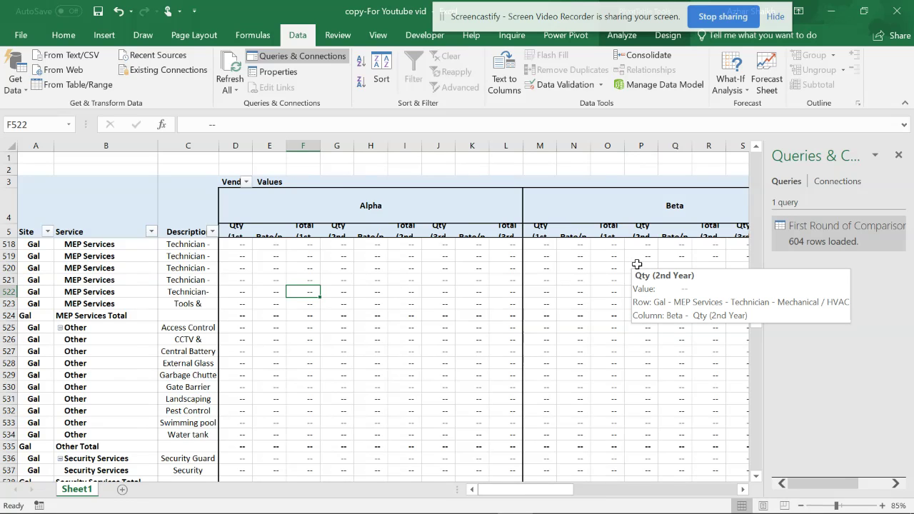
{"action": "mouse_move", "coordinate": [843, 231]}
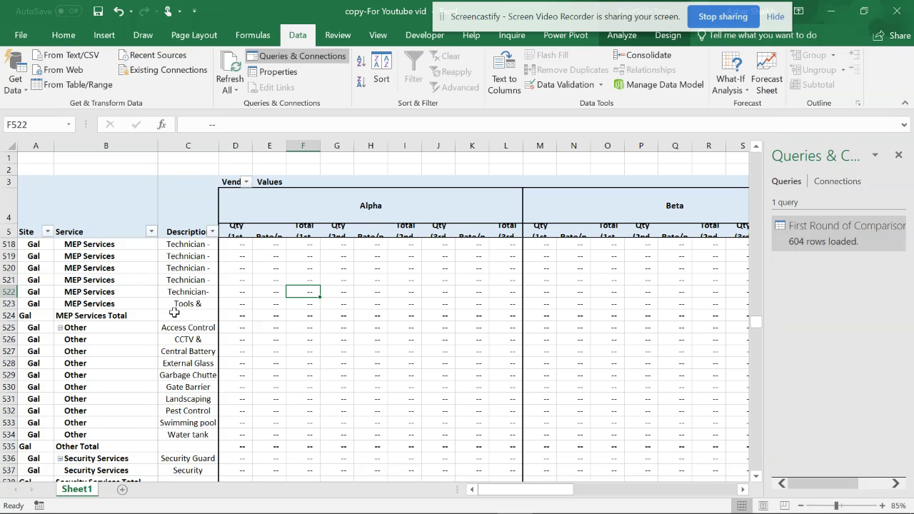
{"action": "mouse_move", "coordinate": [805, 236]}
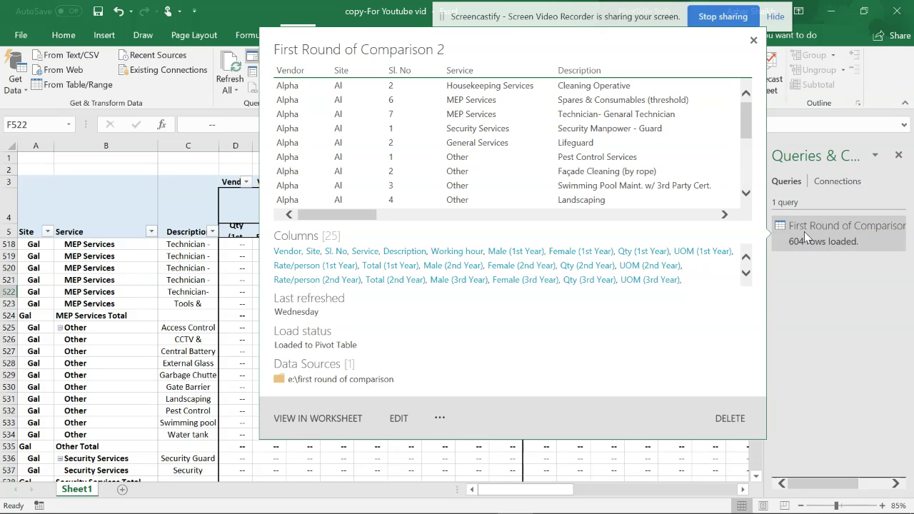
{"action": "double_click", "coordinate": [805, 236]}
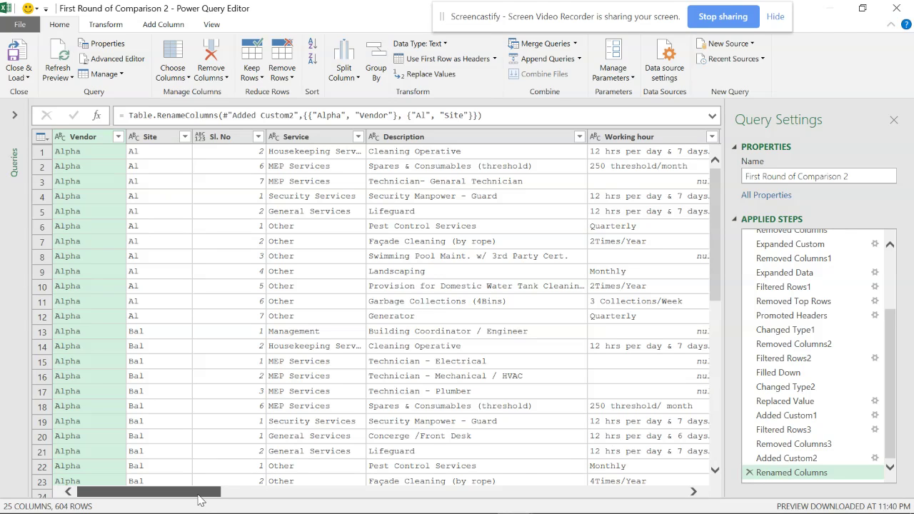
Step: Change the data type of the Total (3rd Year) column to Text
{"action": "left_click_drag", "start_coordinate": [200, 500], "coordinate": [665, 500]}
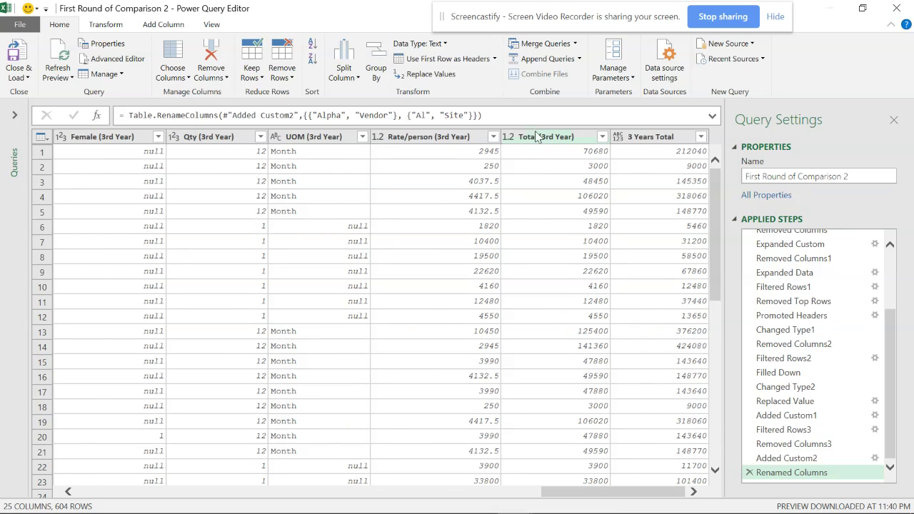
{"action": "left_click", "coordinate": [518, 139]}
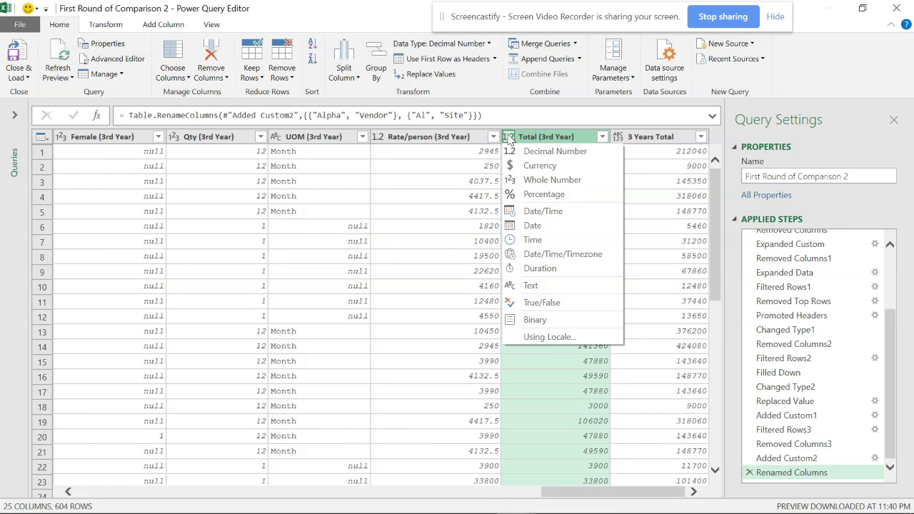
{"action": "left_click", "coordinate": [537, 288]}
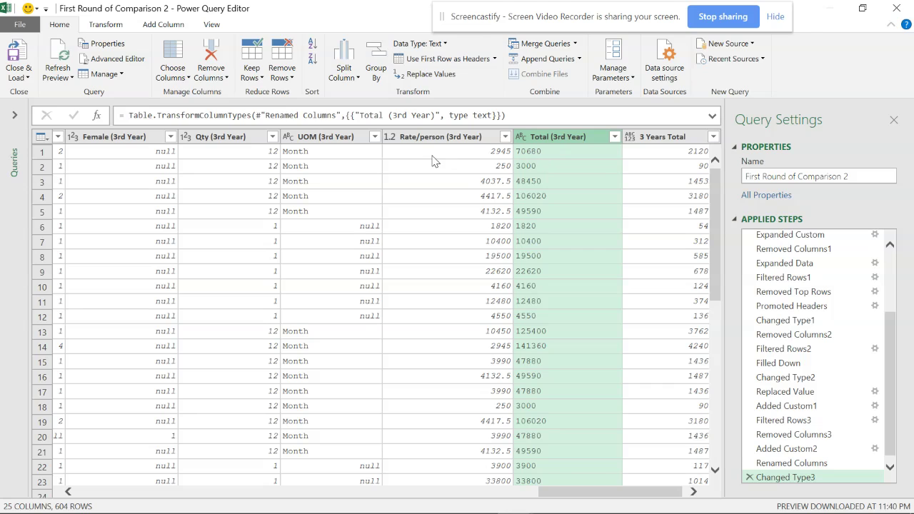
Step: Change the data type of the Rate/person, UOM and Qty (3rd Year) columns together to Decimal Number
{"action": "left_click", "coordinate": [408, 141]}
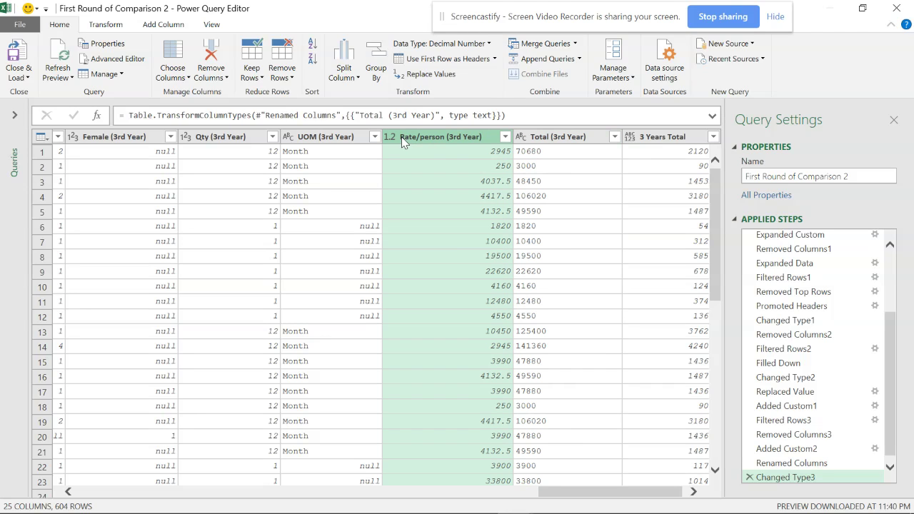
{"action": "left_click", "coordinate": [305, 135], "text": "ctrl"}
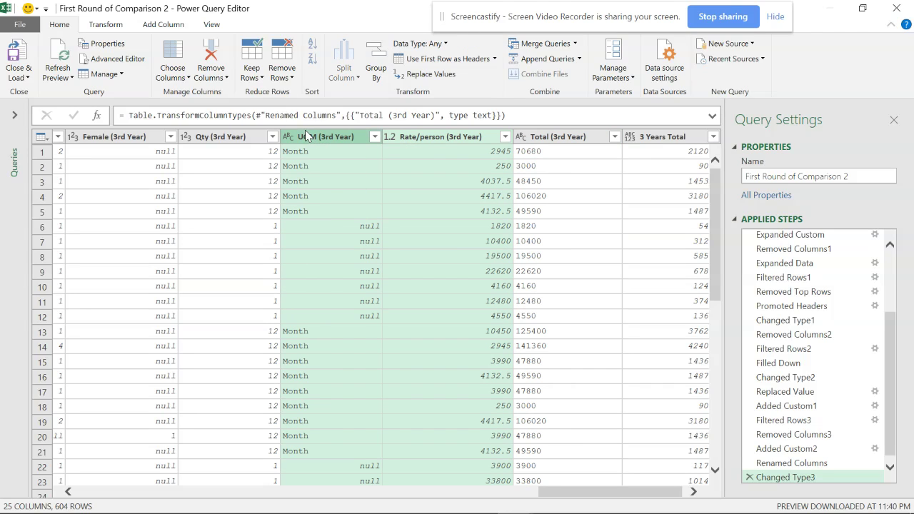
{"action": "left_click", "coordinate": [232, 135], "text": "ctrl"}
{"action": "left_click", "coordinate": [105, 26]}
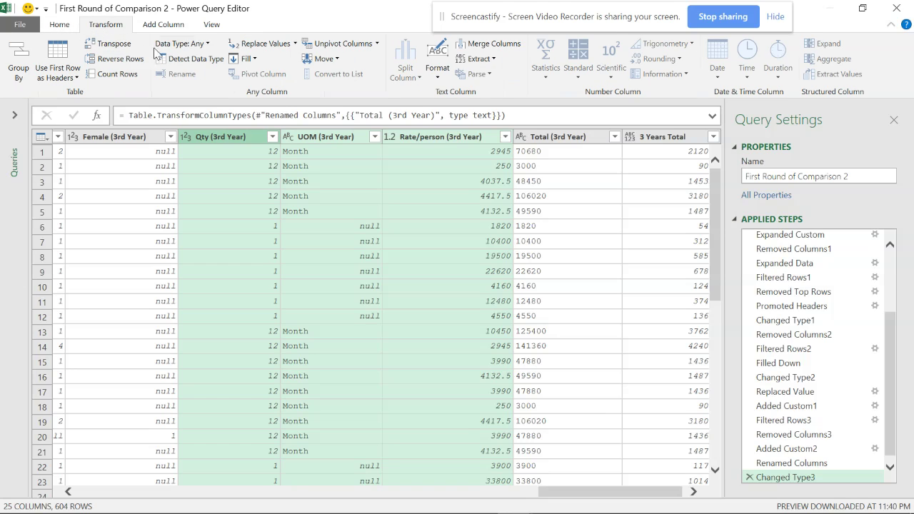
{"action": "left_click", "coordinate": [206, 45]}
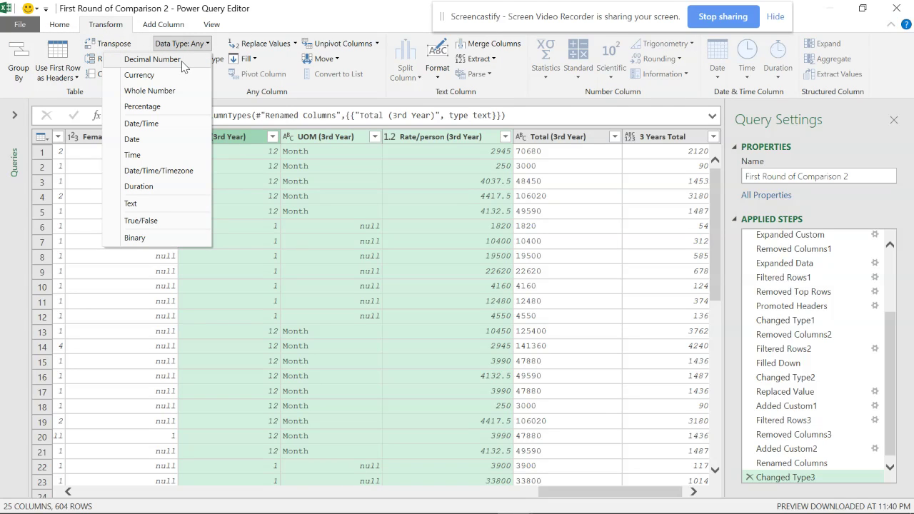
{"action": "left_click", "coordinate": [181, 61]}
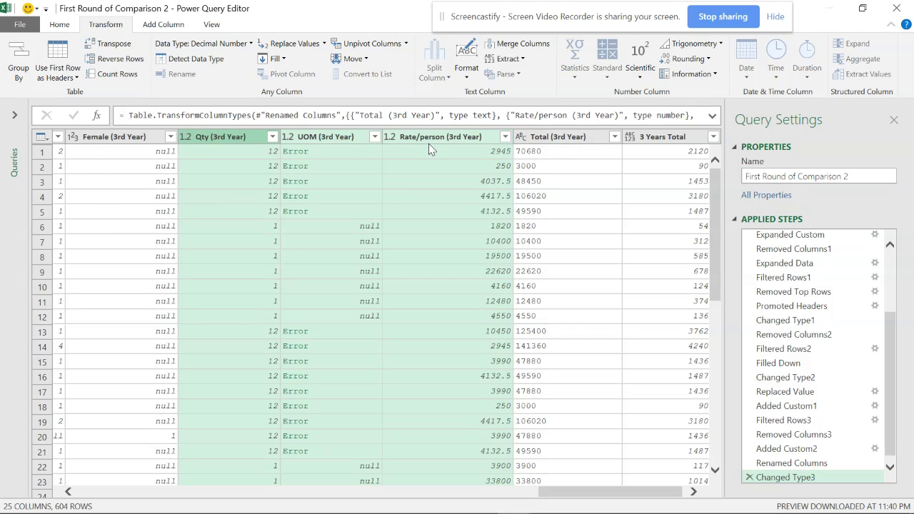
Step: Delete the Changed Type3 step from the query's applied steps
{"action": "left_click", "coordinate": [251, 45]}
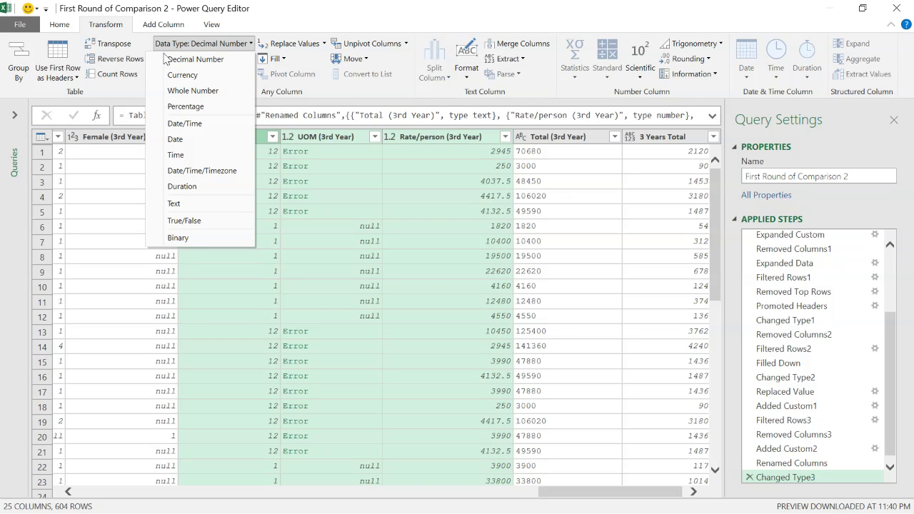
{"action": "left_click", "coordinate": [275, 26]}
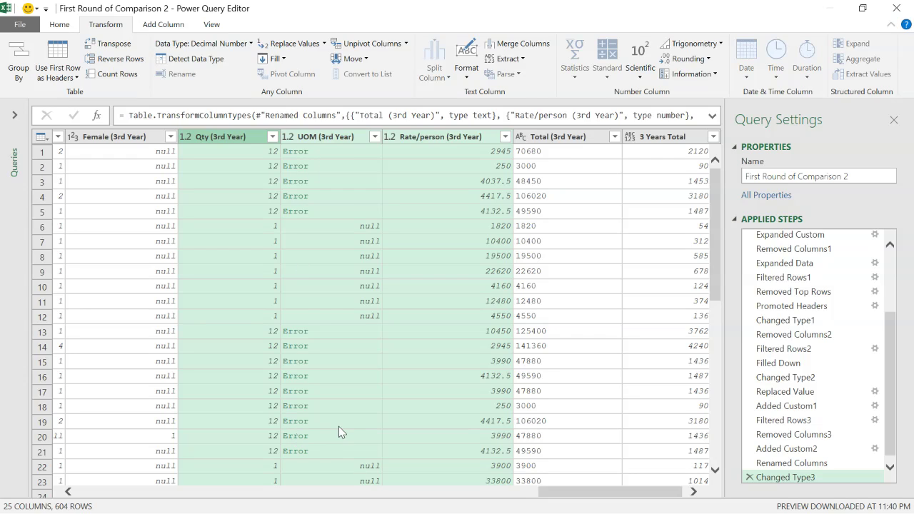
{"action": "scroll", "coordinate": [892, 374], "scroll_direction": "down", "scroll_amount": 1}
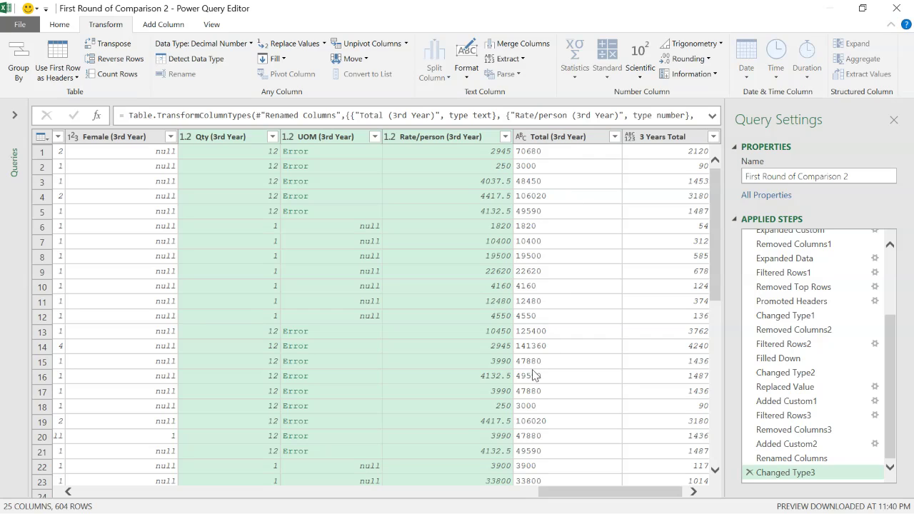
{"action": "left_click", "coordinate": [749, 473]}
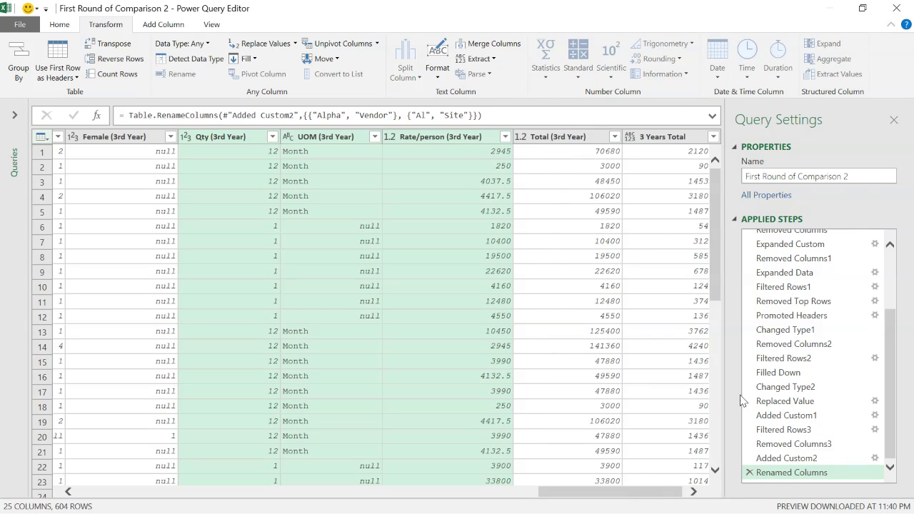
{"action": "left_click", "coordinate": [845, 177]}
{"action": "key", "text": "BackSpace"}
{"action": "type", "text": "2"}
{"action": "key", "text": "Return"}
Step: Close the query editor and duplicate the First Round of Comparison 2 query in the workbook
{"action": "left_click", "coordinate": [906, 9]}
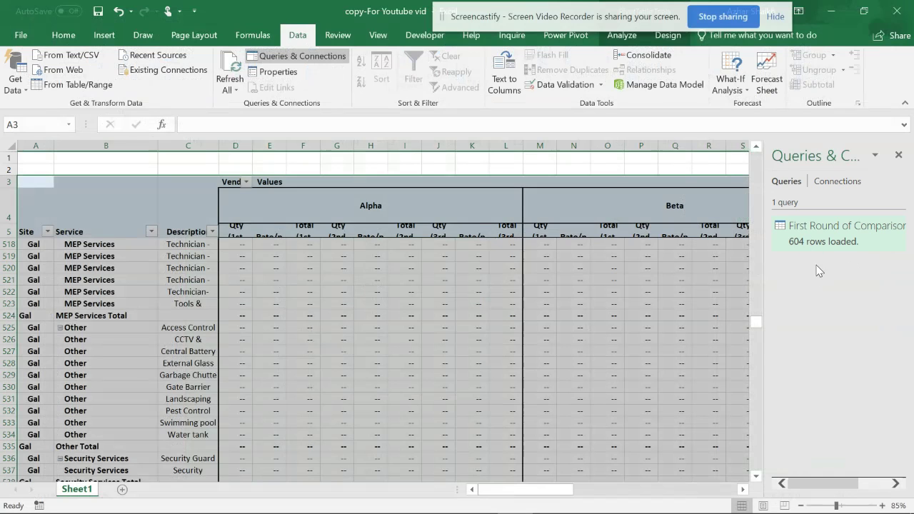
{"action": "right_click", "coordinate": [818, 229]}
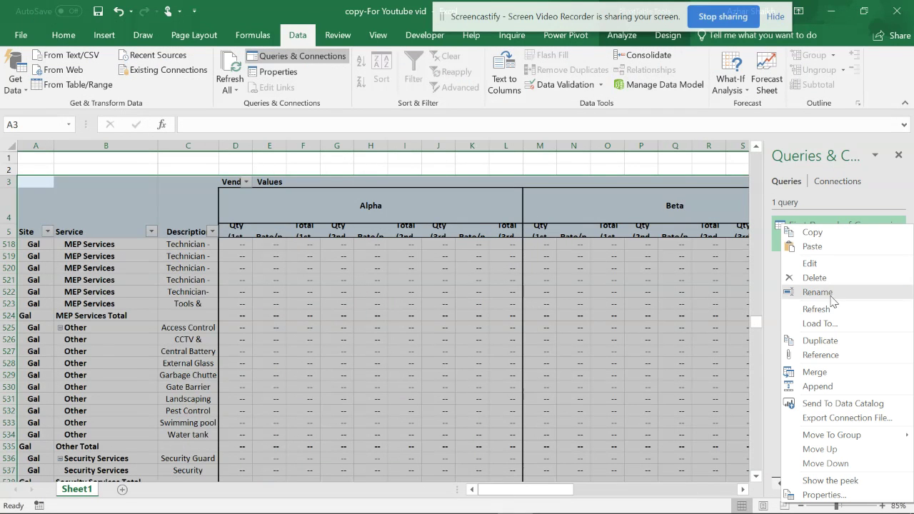
{"action": "left_click", "coordinate": [828, 340]}
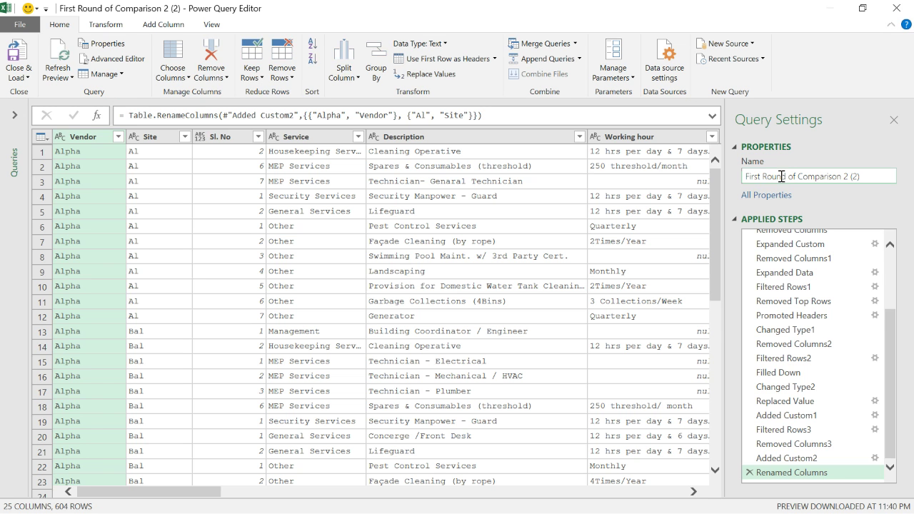
Step: Rename the duplicated query as 3-First Round of Comparison
{"action": "left_click", "coordinate": [746, 176]}
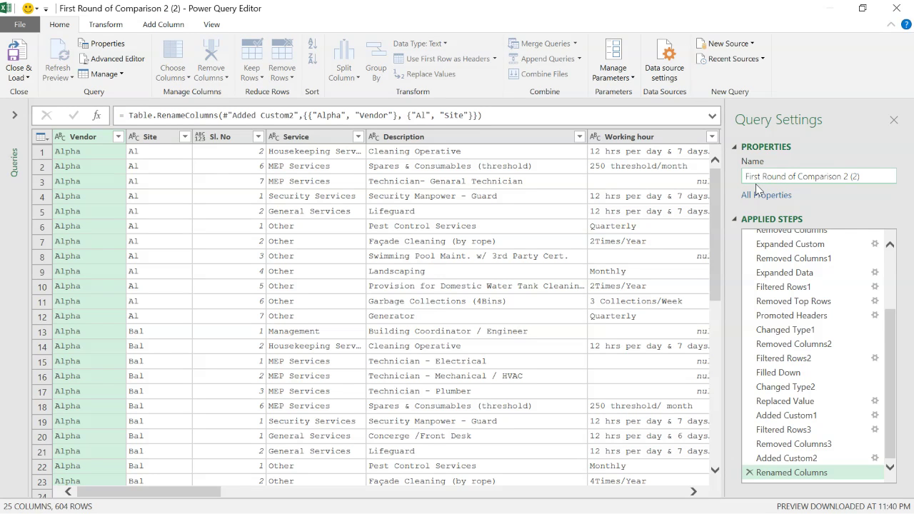
{"action": "type", "text": "3-"}
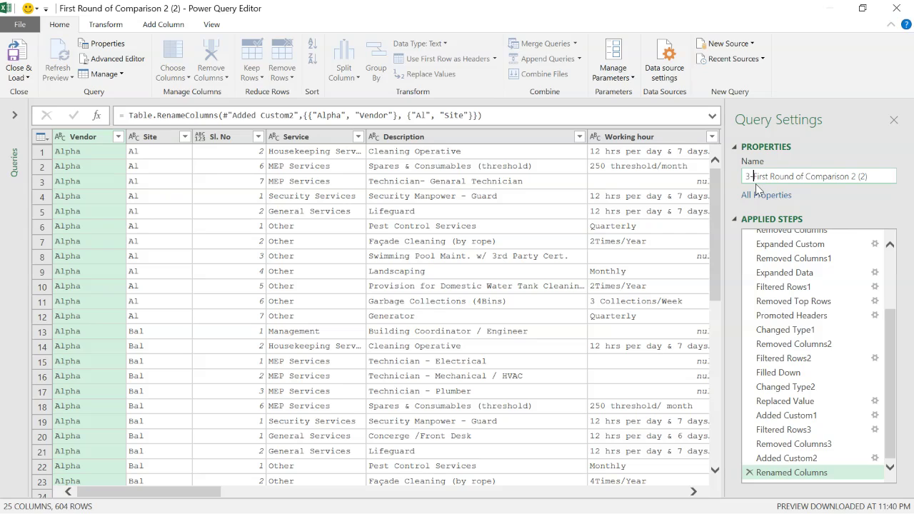
{"action": "left_click", "coordinate": [875, 176]}
{"action": "key", "text": "Return"}
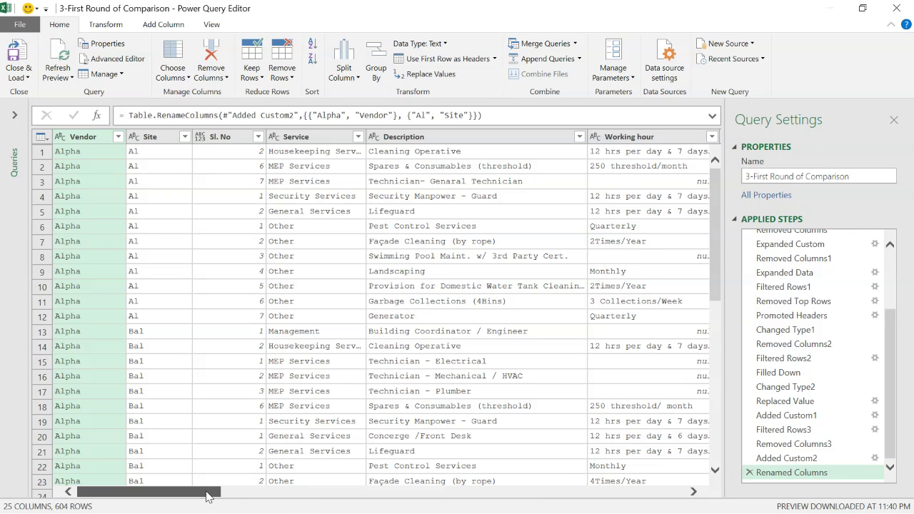
Step: Examine the custom column formula of the Added Custom1 step without changing it
{"action": "left_click_drag", "start_coordinate": [207, 495], "coordinate": [686, 493]}
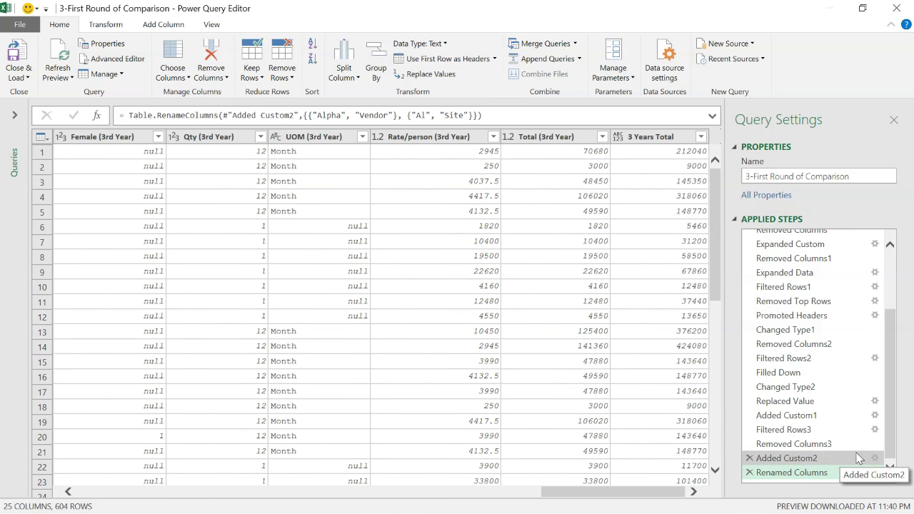
{"action": "left_click", "coordinate": [872, 416]}
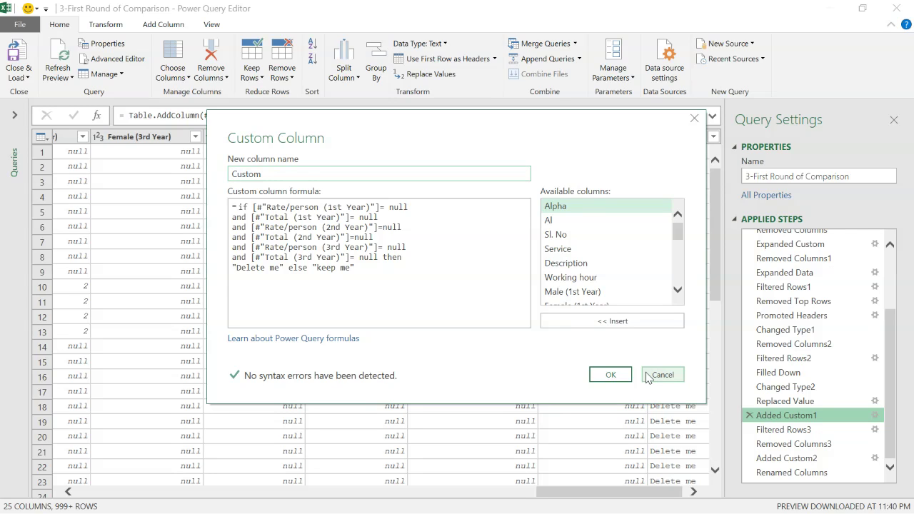
{"action": "left_click", "coordinate": [648, 379]}
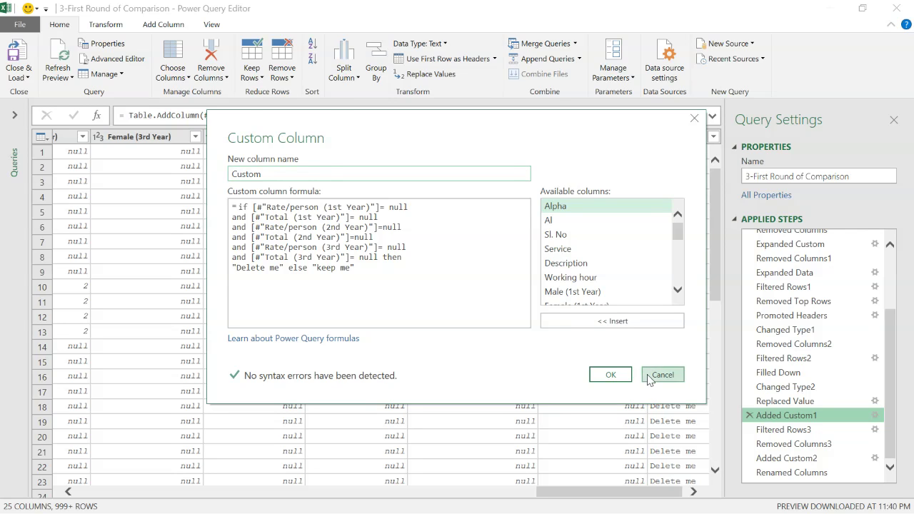
Step: Delete the Added Custom2 and Removed Columns3 steps from the duplicated query's applied steps
{"action": "left_click", "coordinate": [760, 461]}
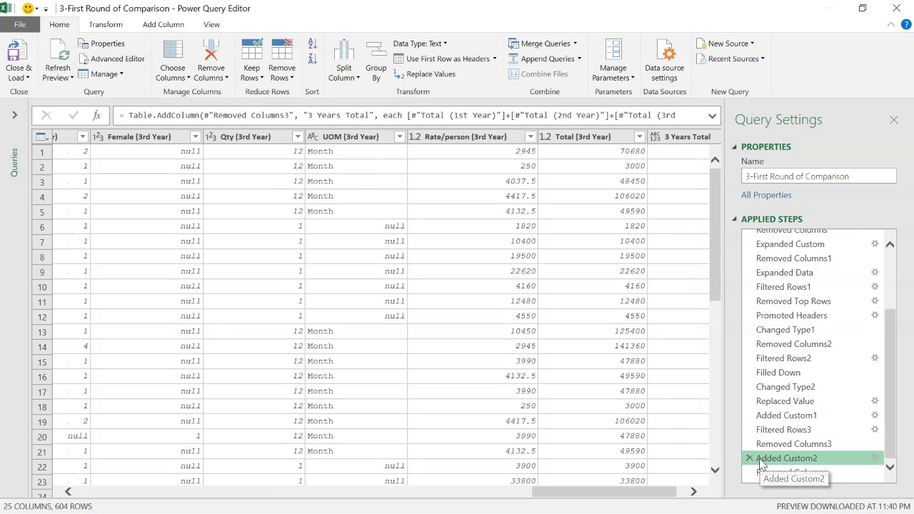
{"action": "left_click", "coordinate": [749, 458]}
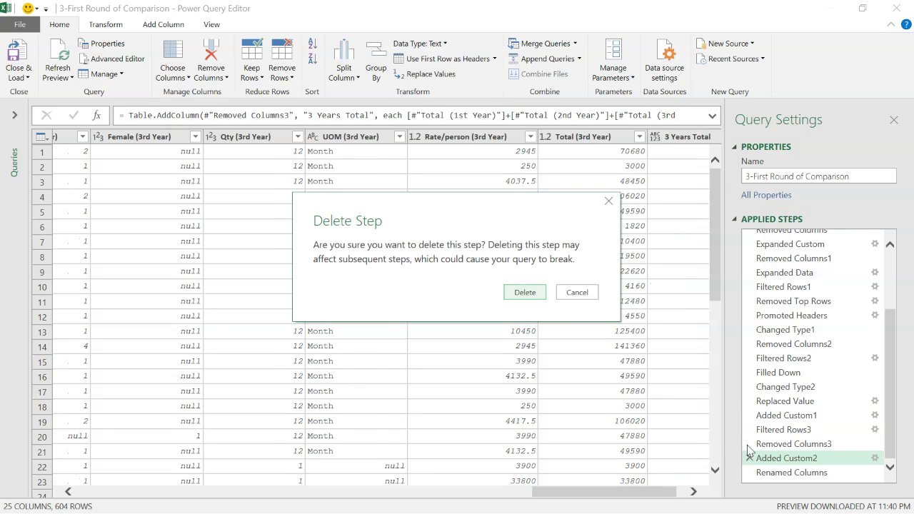
{"action": "left_click", "coordinate": [522, 293]}
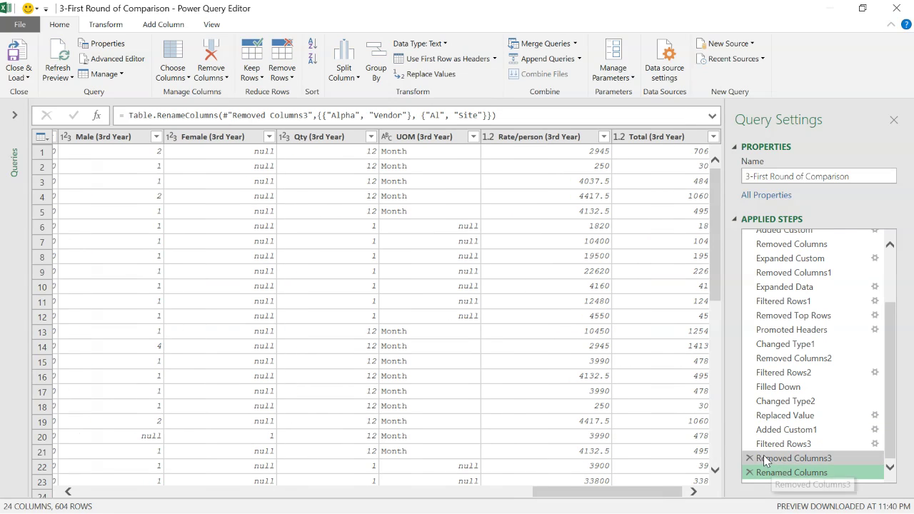
{"action": "left_click", "coordinate": [798, 459]}
{"action": "left_click", "coordinate": [750, 458]}
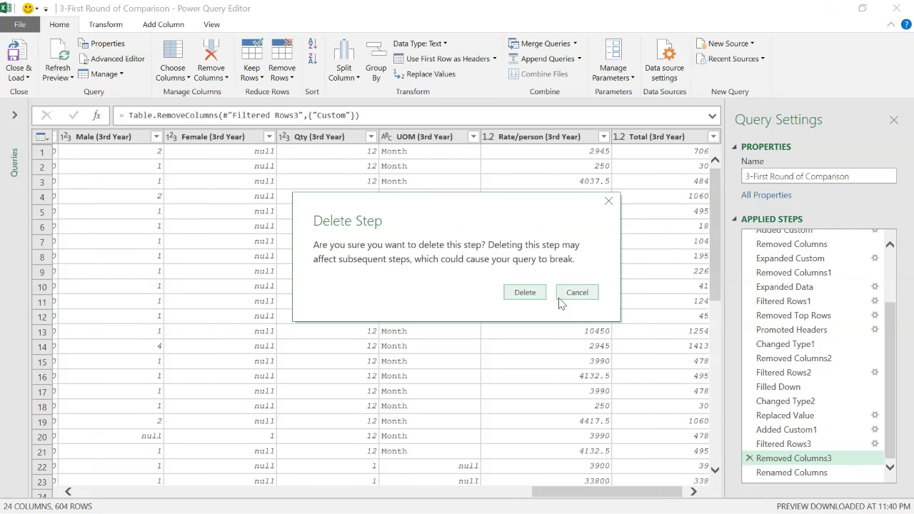
{"action": "left_click", "coordinate": [527, 295]}
Step: Delete the Filtered Rows3 and Added Custom1 steps from the duplicated query's applied steps
{"action": "left_click", "coordinate": [760, 459]}
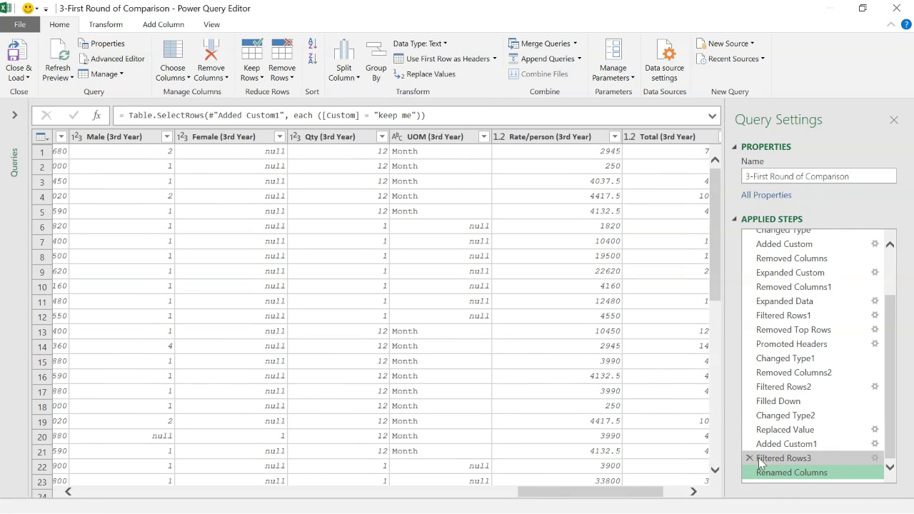
{"action": "left_click", "coordinate": [750, 458]}
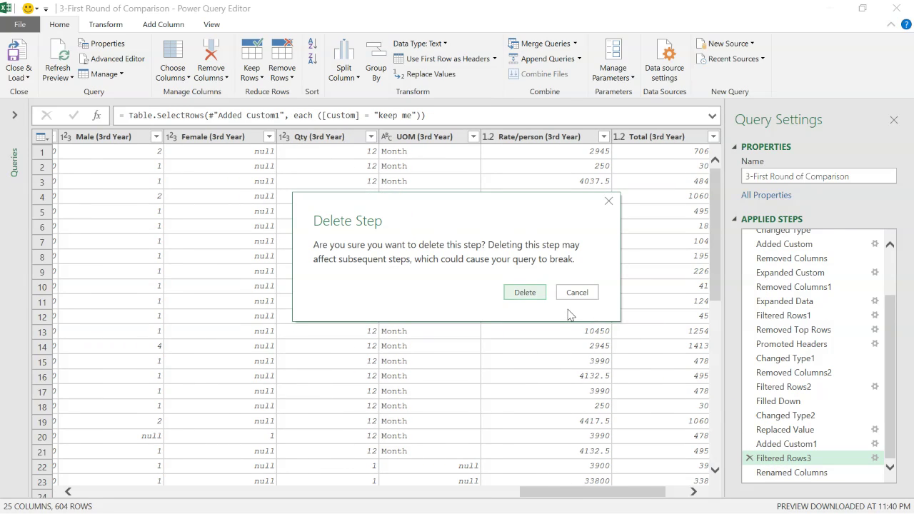
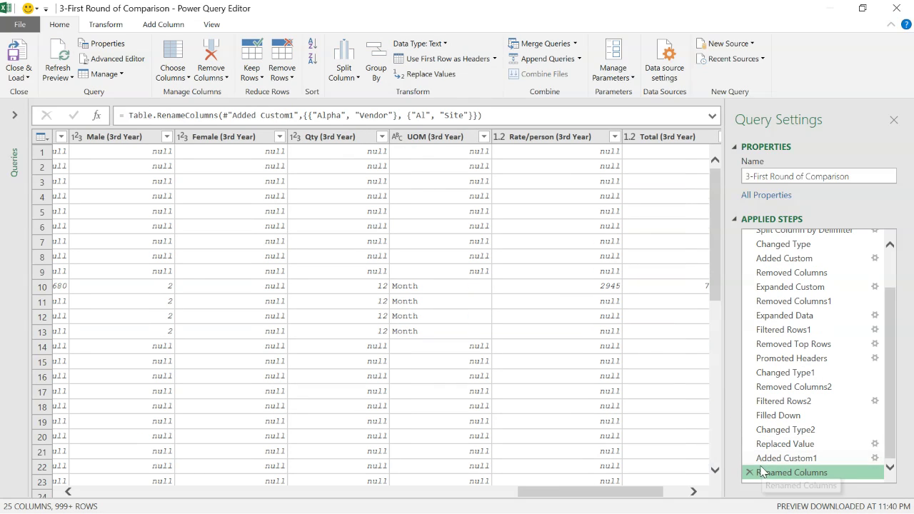
{"action": "left_click", "coordinate": [750, 458]}
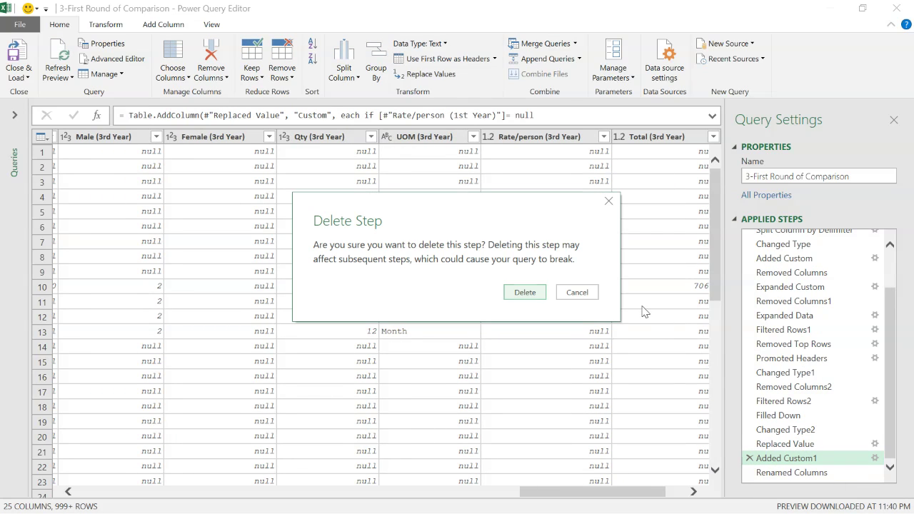
{"action": "left_click", "coordinate": [525, 293]}
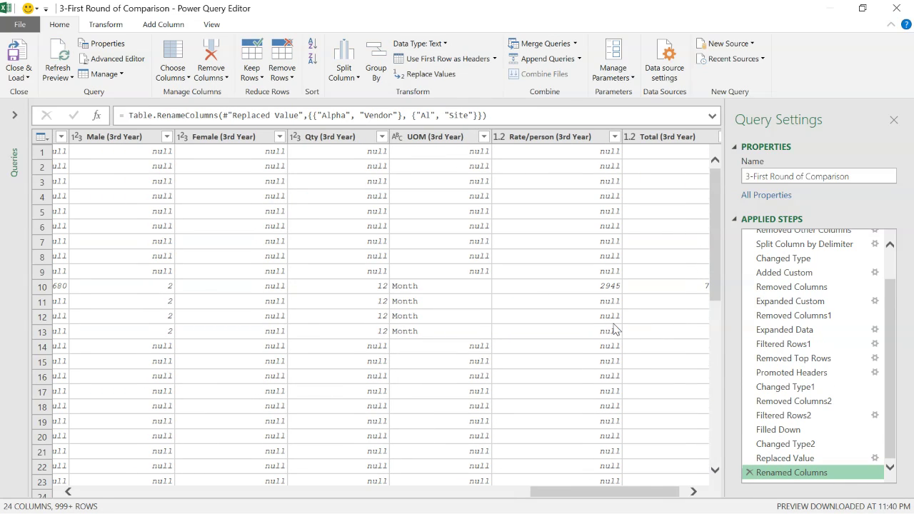
{"action": "left_click_drag", "start_coordinate": [600, 495], "coordinate": [607, 494]}
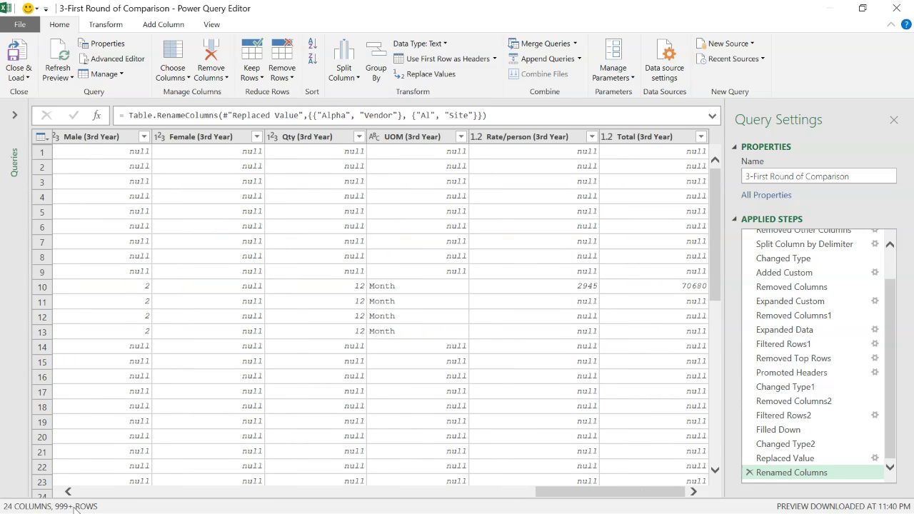
Step: Finish editing 3-First Round of Comparison and load it with Only Create Connection
{"action": "scroll", "coordinate": [640, 236], "scroll_direction": "down", "scroll_amount": 20}
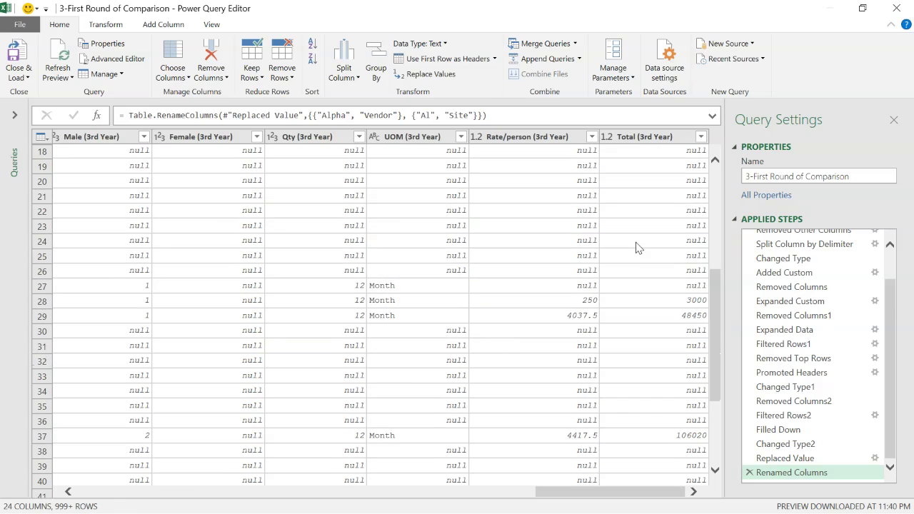
{"action": "scroll", "coordinate": [626, 202], "scroll_direction": "up", "scroll_amount": 17}
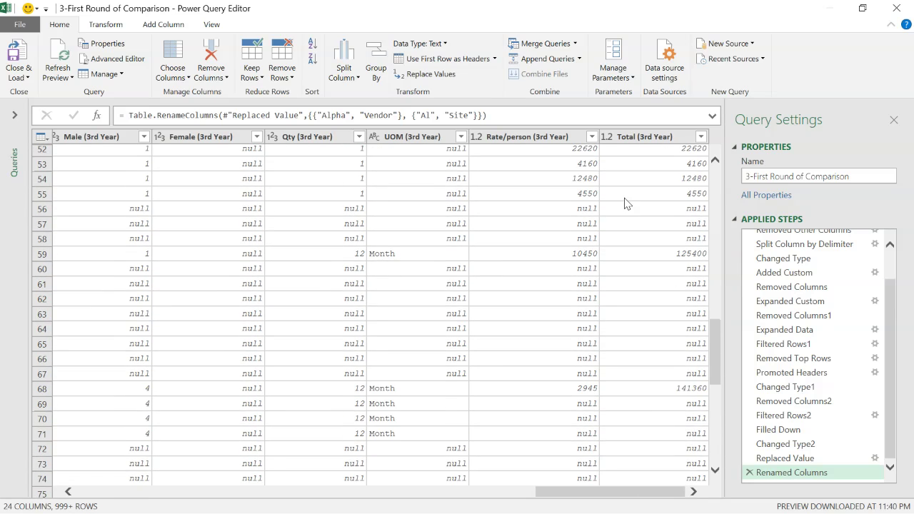
{"action": "left_click", "coordinate": [10, 77]}
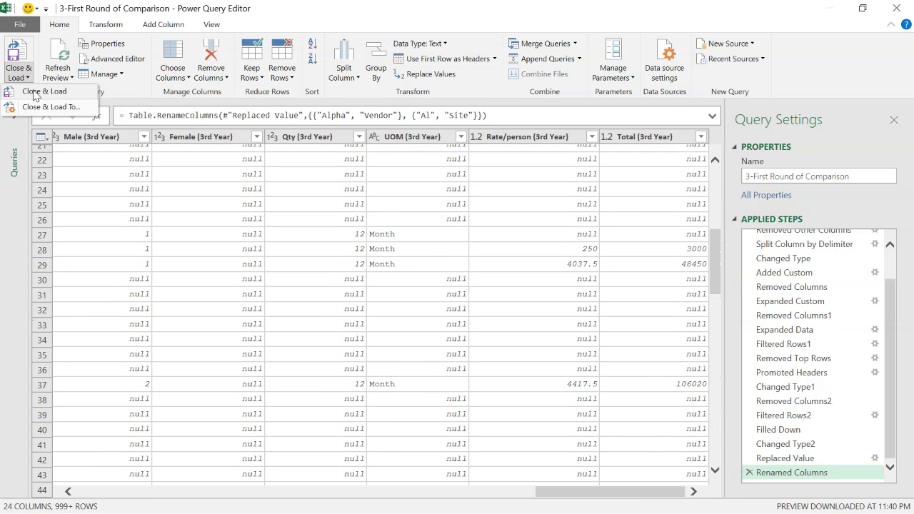
{"action": "left_click", "coordinate": [44, 91]}
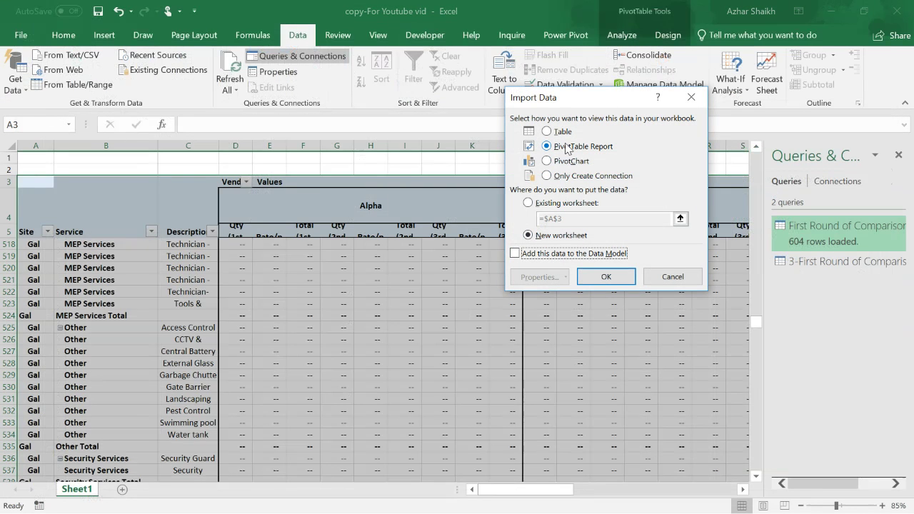
{"action": "left_click", "coordinate": [568, 180]}
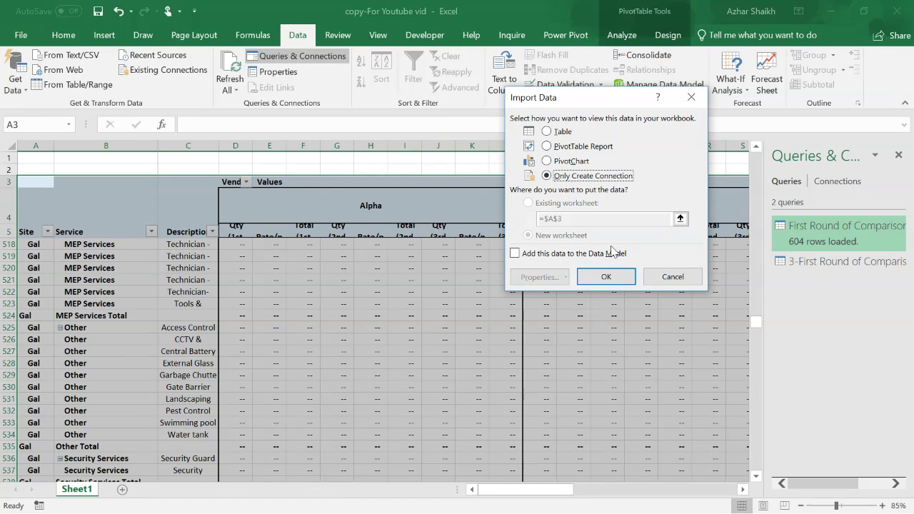
{"action": "left_click", "coordinate": [604, 278]}
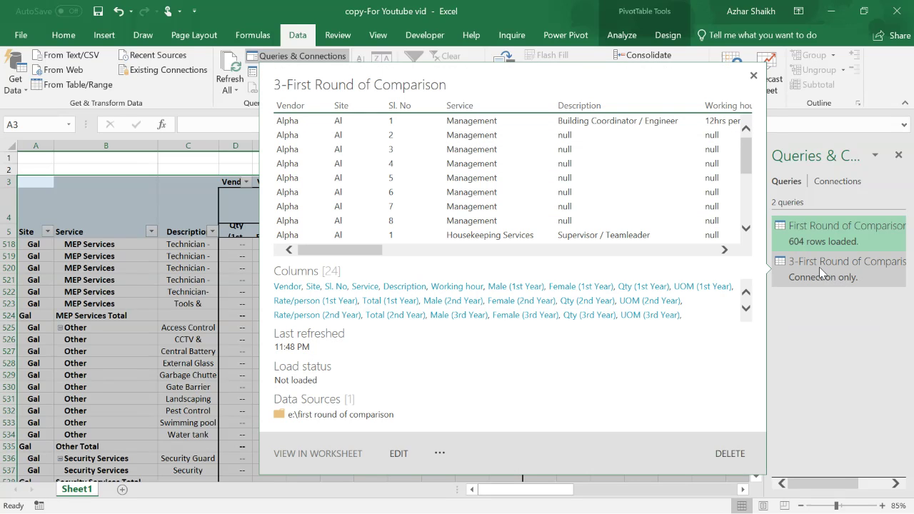
Step: Change the load destination of the 3-First Round of Comparison query to a PivotTable Report on a new worksheet
{"action": "right_click", "coordinate": [822, 271]}
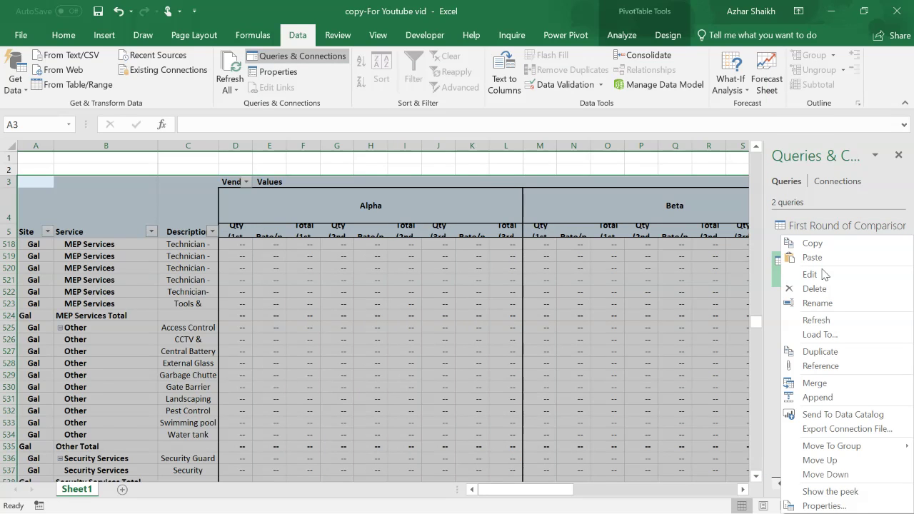
{"action": "left_click", "coordinate": [827, 333]}
{"action": "left_click", "coordinate": [568, 146]}
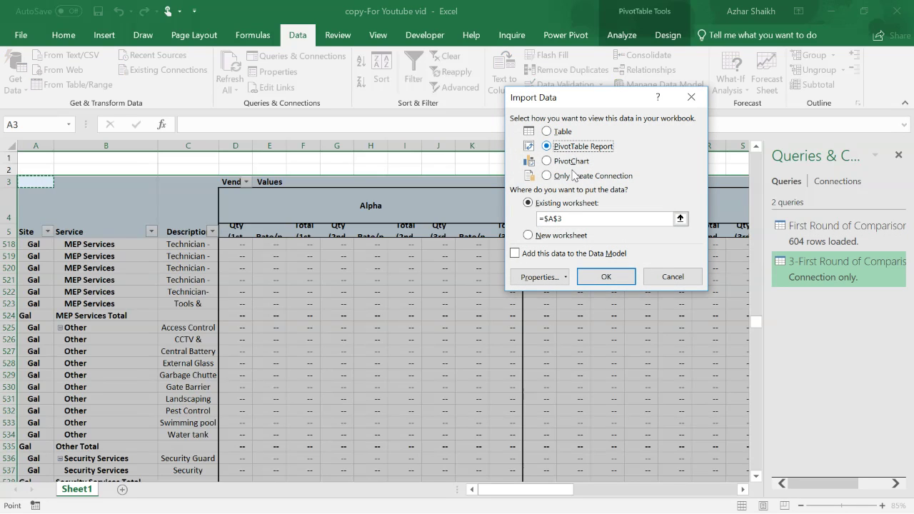
{"action": "left_click", "coordinate": [542, 237]}
{"action": "left_click", "coordinate": [607, 277]}
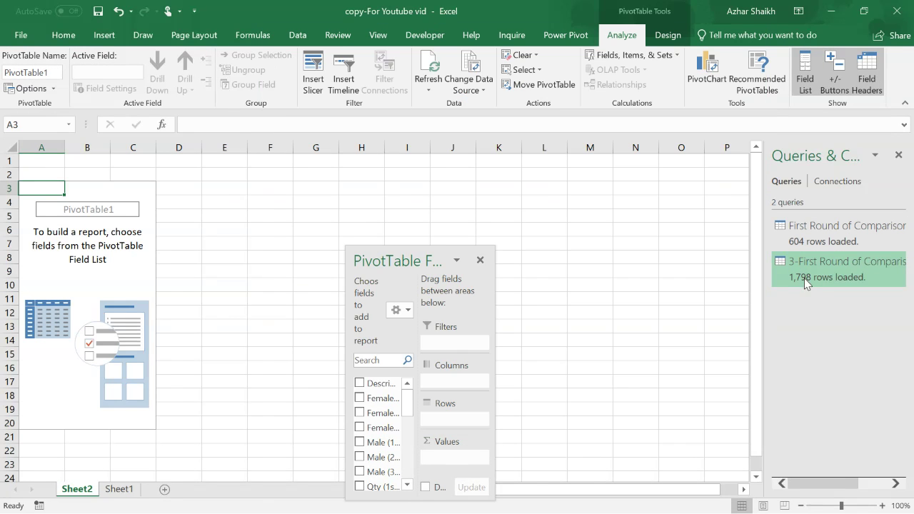
{"action": "mouse_move", "coordinate": [808, 287]}
{"action": "mouse_move", "coordinate": [843, 242]}
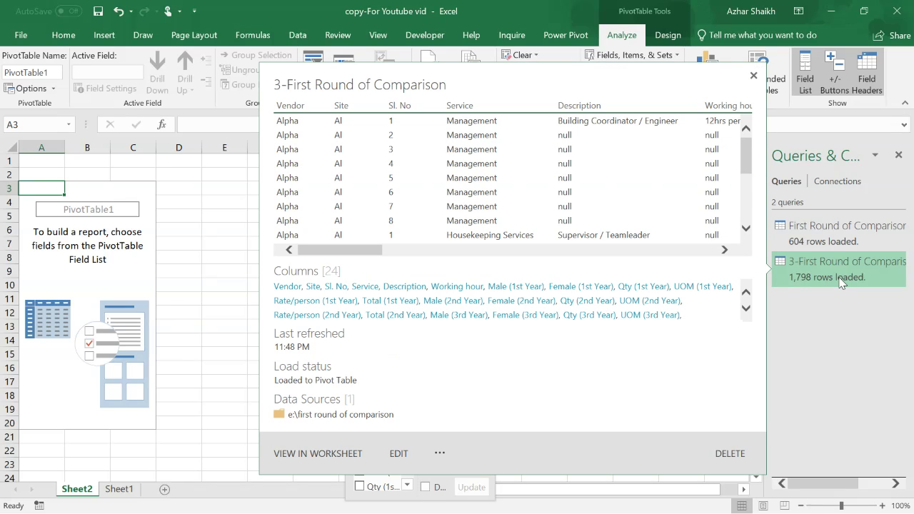
{"action": "right_click", "coordinate": [818, 272]}
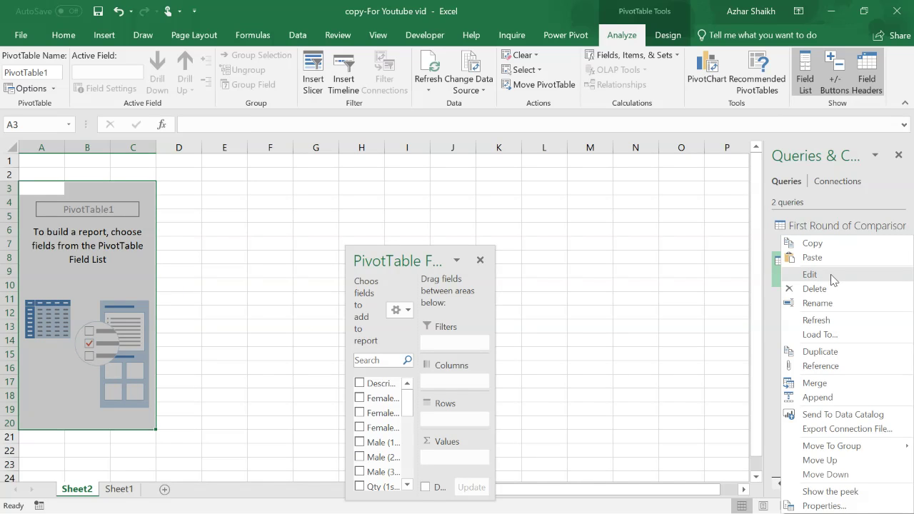
{"action": "left_click", "coordinate": [835, 334]}
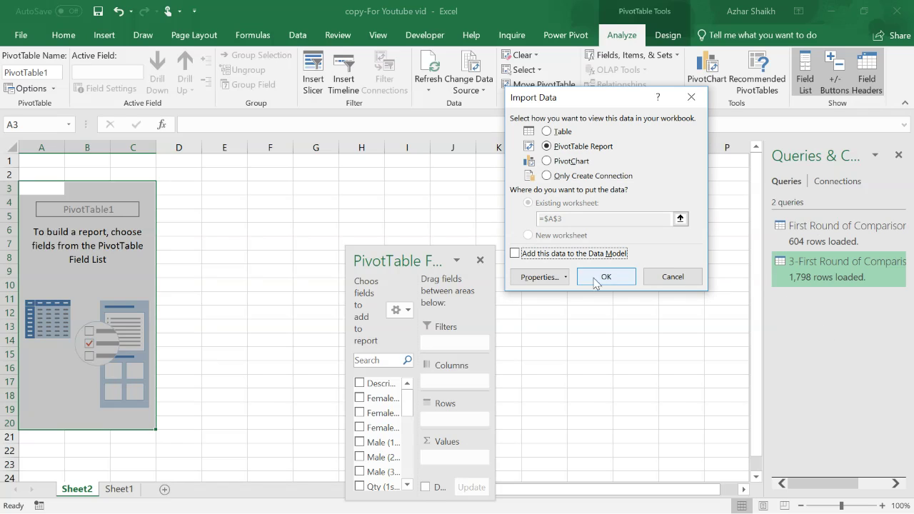
{"action": "left_click", "coordinate": [559, 255]}
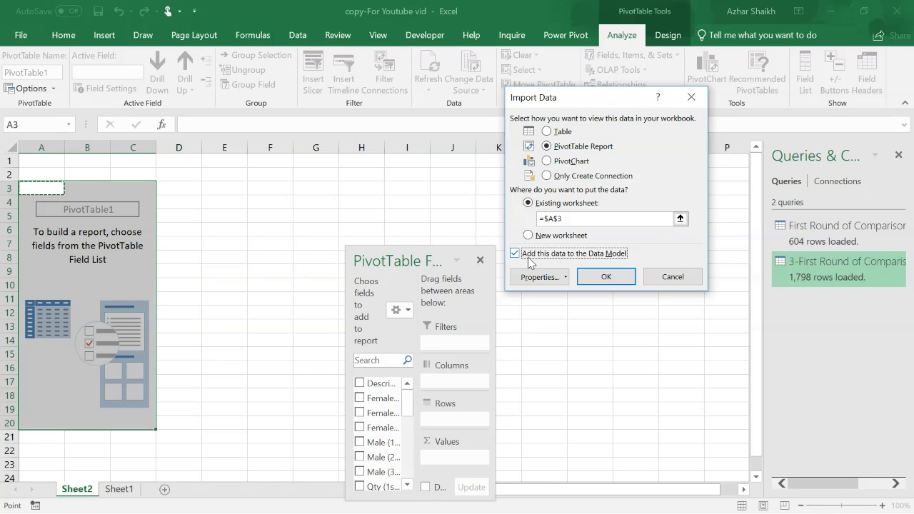
{"action": "left_click", "coordinate": [522, 255]}
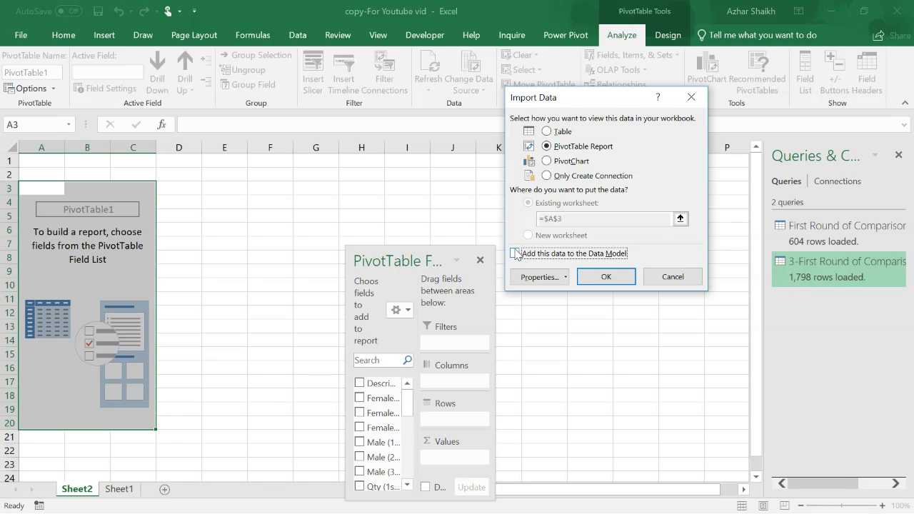
{"action": "left_click", "coordinate": [605, 279]}
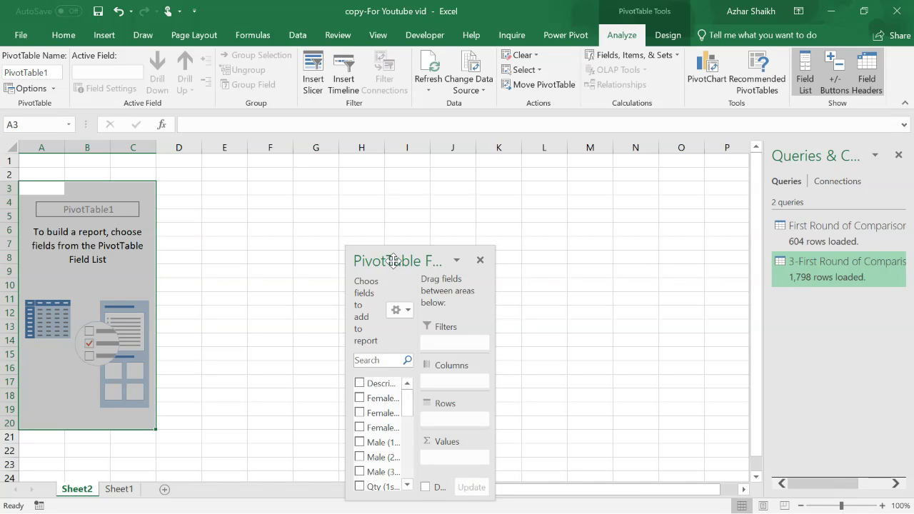
Step: Move and enlarge the PivotTable field list, and sort its fields in data source order
{"action": "left_click_drag", "start_coordinate": [393, 261], "coordinate": [372, 112]}
{"action": "left_click_drag", "start_coordinate": [472, 349], "coordinate": [676, 488]}
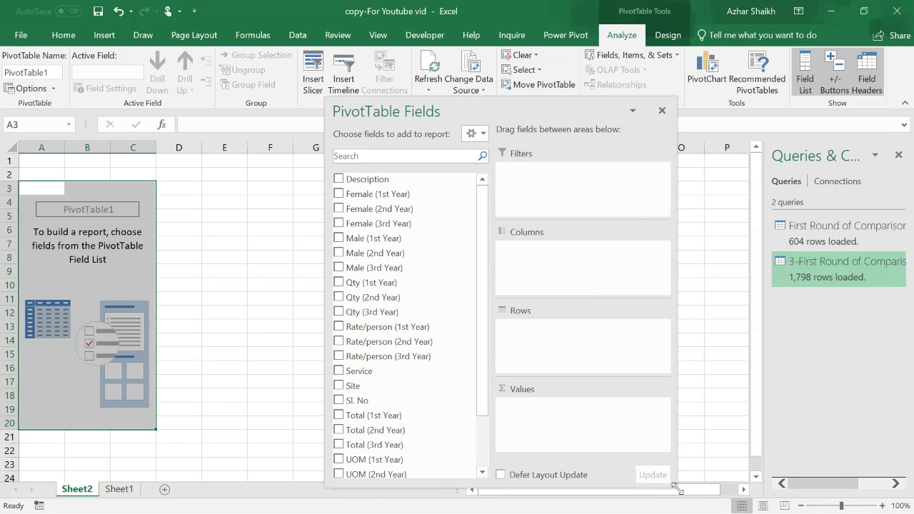
{"action": "left_click", "coordinate": [477, 134]}
{"action": "left_click", "coordinate": [510, 340]}
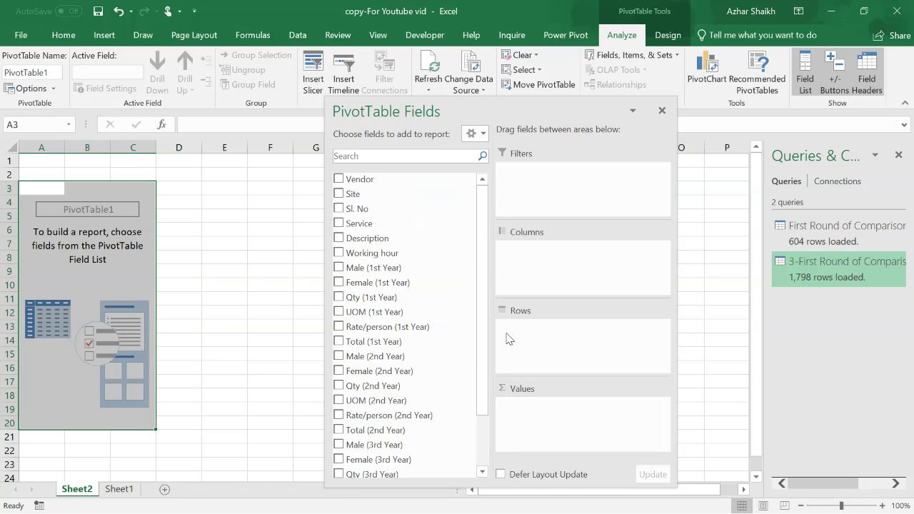
Step: Lay out the pivot table with Vendor as columns and Site, Service and Description as rows
{"action": "left_click_drag", "start_coordinate": [368, 179], "coordinate": [586, 271]}
{"action": "left_click_drag", "start_coordinate": [355, 194], "coordinate": [592, 349]}
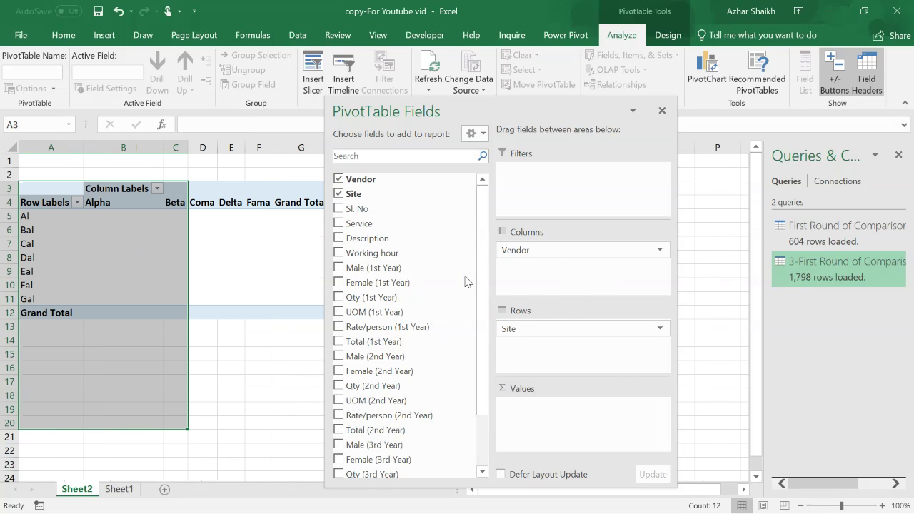
{"action": "left_click_drag", "start_coordinate": [357, 223], "coordinate": [565, 368]}
{"action": "left_click_drag", "start_coordinate": [355, 240], "coordinate": [593, 368]}
Step: Add Total (1st Year), Total (2nd Year) and Total (3rd Year) as summed values of the pivot table
{"action": "left_click_drag", "start_coordinate": [472, 345], "coordinate": [575, 425]}
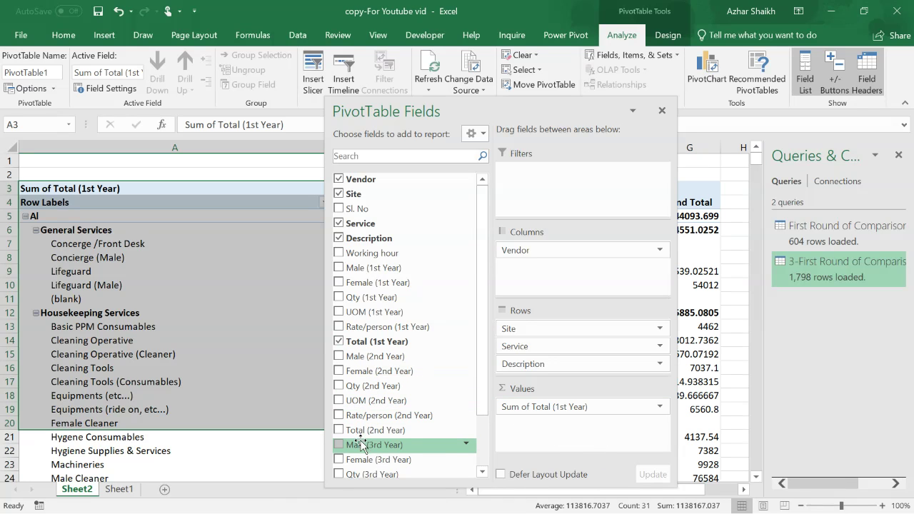
{"action": "left_click_drag", "start_coordinate": [357, 430], "coordinate": [568, 427]}
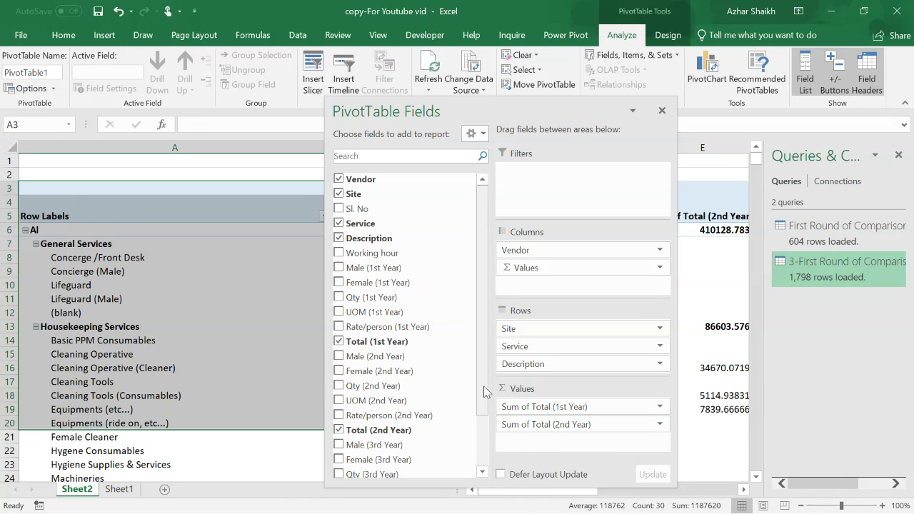
{"action": "scroll", "coordinate": [485, 429], "scroll_direction": "down", "scroll_amount": 3}
{"action": "left_click_drag", "start_coordinate": [379, 452], "coordinate": [574, 445]}
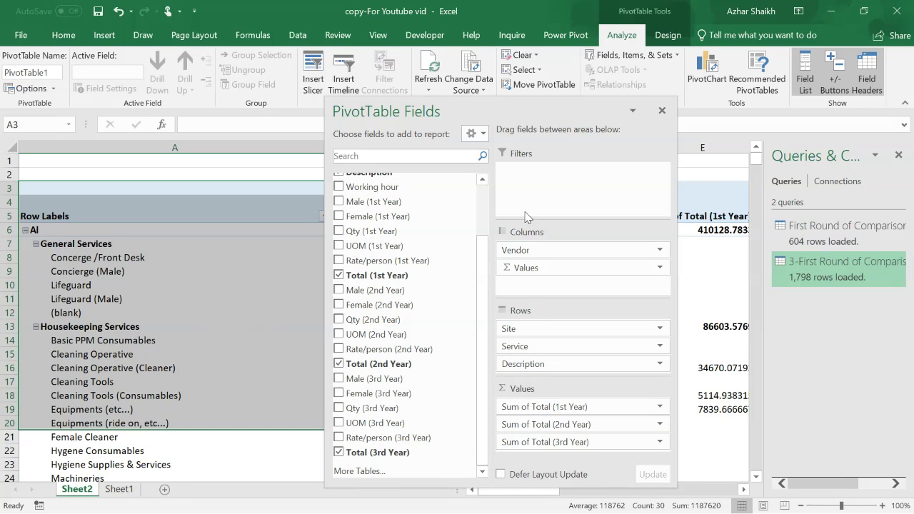
Step: Compare the Grand Total row positions of the pivot tables on Sheet2 and Sheet1, and close the field list on Sheet2
{"action": "left_click", "coordinate": [158, 244]}
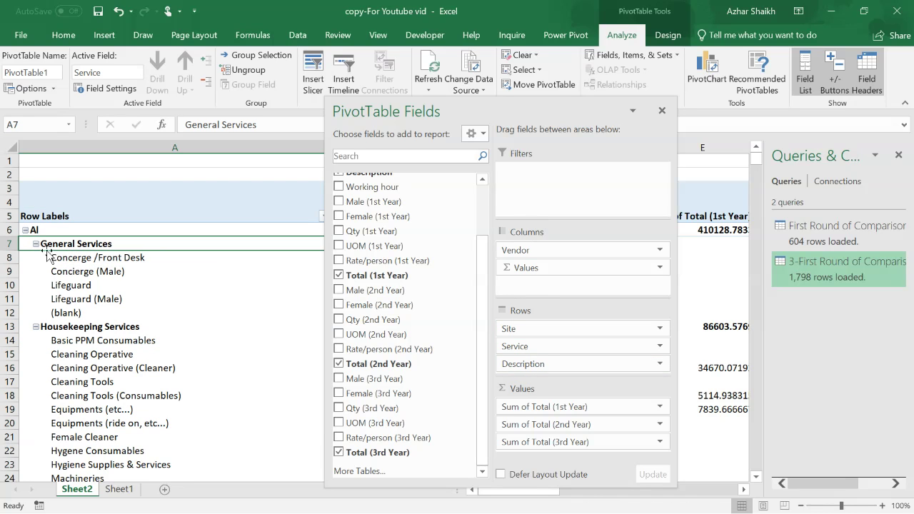
{"action": "left_click_drag", "start_coordinate": [759, 166], "coordinate": [752, 476]}
{"action": "scroll", "coordinate": [162, 340], "scroll_direction": "down", "scroll_amount": 2}
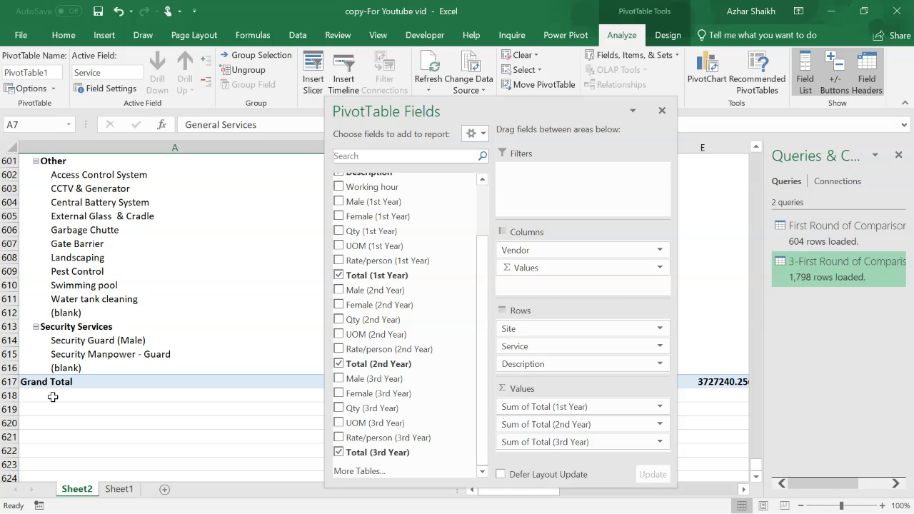
{"action": "left_click", "coordinate": [3, 382]}
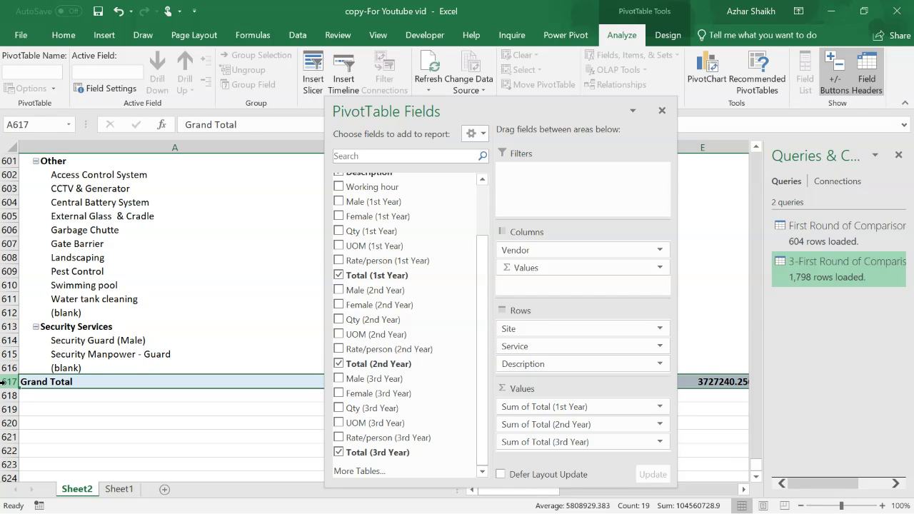
{"action": "left_click", "coordinate": [120, 488]}
{"action": "scroll", "coordinate": [96, 307], "scroll_direction": "down", "scroll_amount": 10}
{"action": "scroll", "coordinate": [95, 307], "scroll_direction": "up", "scroll_amount": 5}
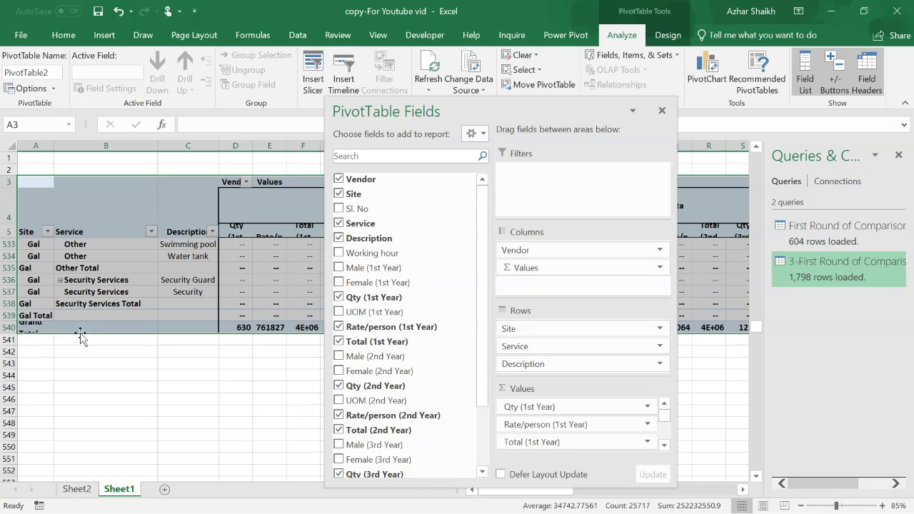
{"action": "left_click", "coordinate": [77, 489]}
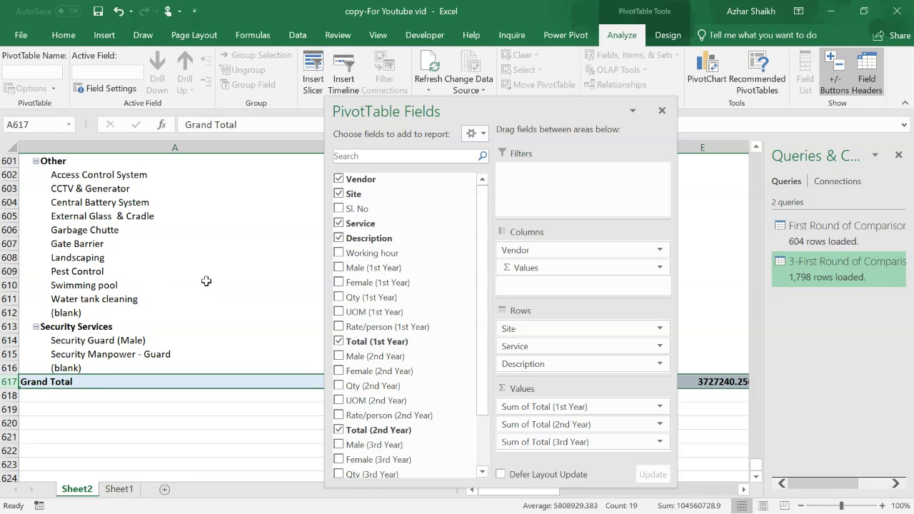
{"action": "left_click", "coordinate": [662, 111]}
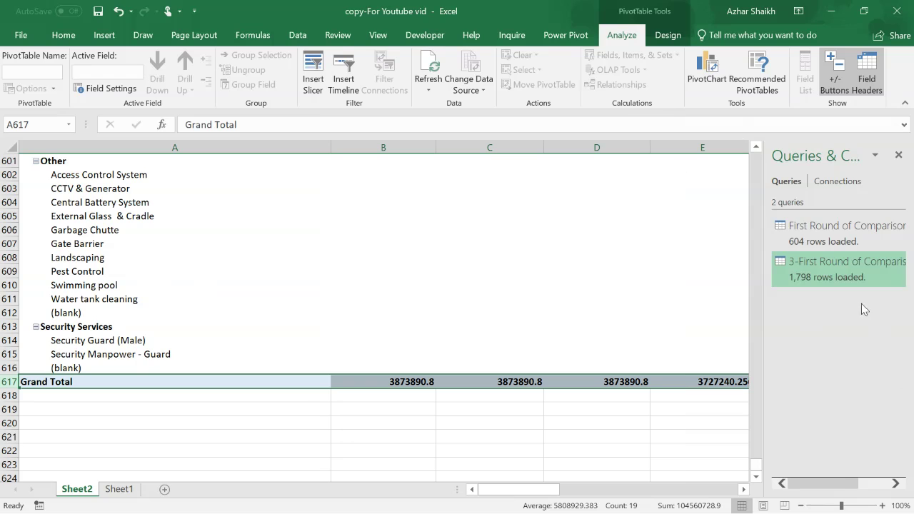
Step: Reload the 3-First Round of Comparison query as a PivotTable Report at A3 of Sheet2 with its data added to the Data Model
{"action": "mouse_move", "coordinate": [828, 278]}
{"action": "mouse_move", "coordinate": [584, 310]}
{"action": "right_click", "coordinate": [820, 269]}
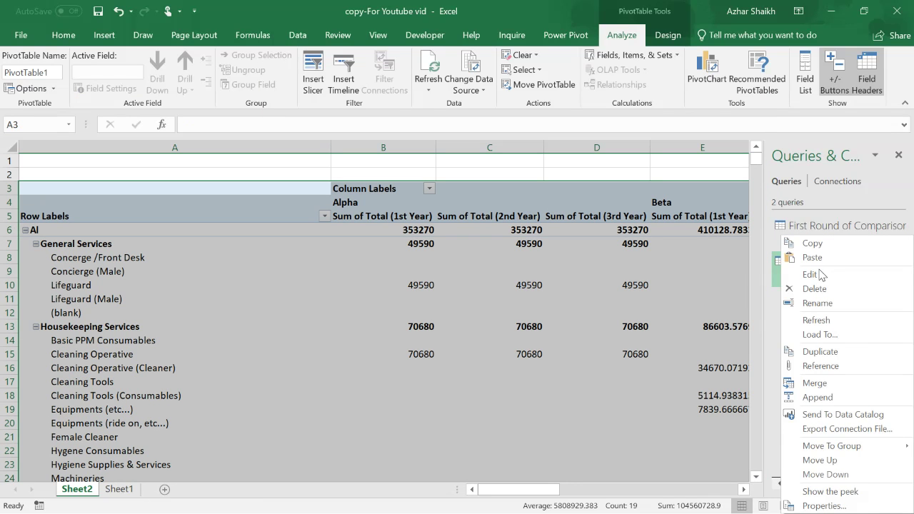
{"action": "left_click", "coordinate": [830, 333]}
{"action": "left_click", "coordinate": [579, 255]}
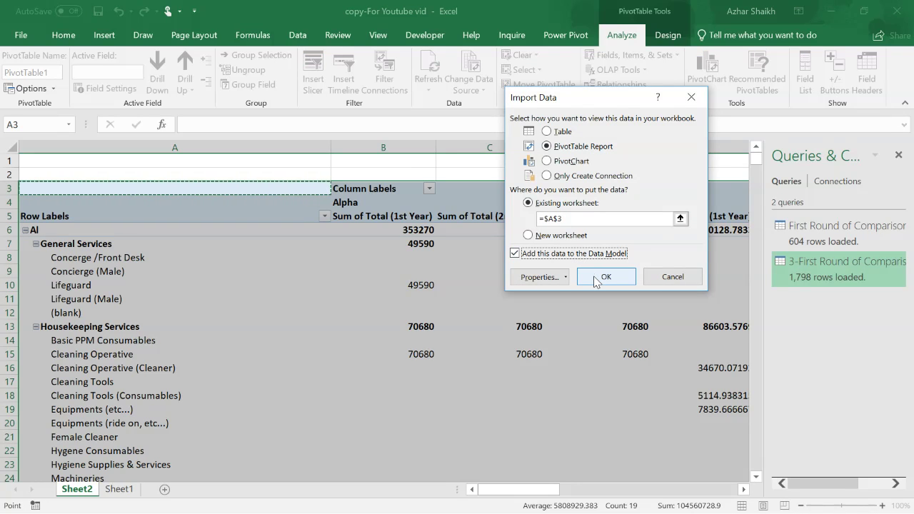
{"action": "left_click", "coordinate": [596, 279]}
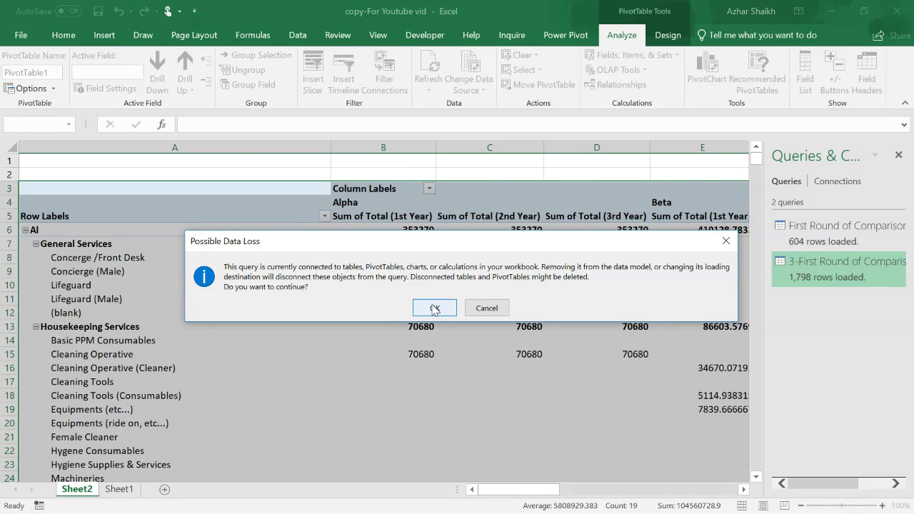
{"action": "left_click", "coordinate": [434, 309]}
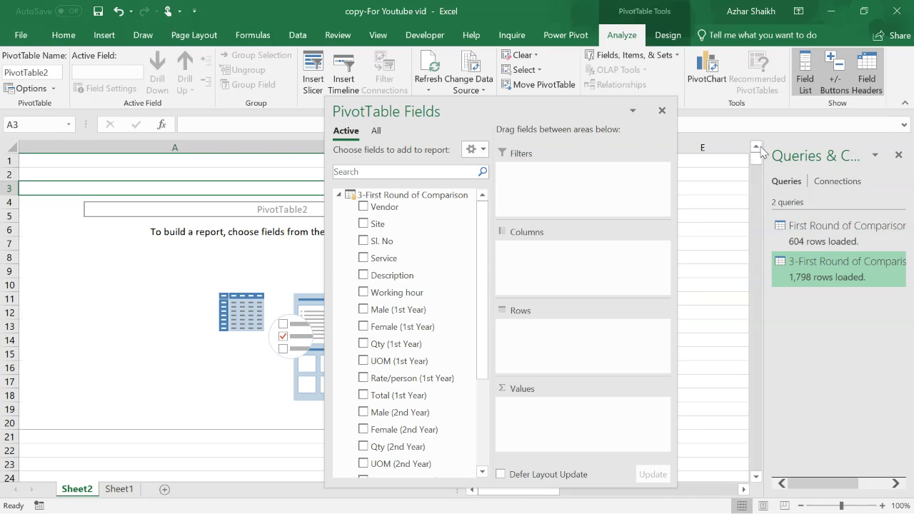
Step: Open the data model in Power Pivot and examine the rows of the 3-First Round of Comparison table
{"action": "left_click", "coordinate": [565, 40]}
{"action": "left_click", "coordinate": [23, 75]}
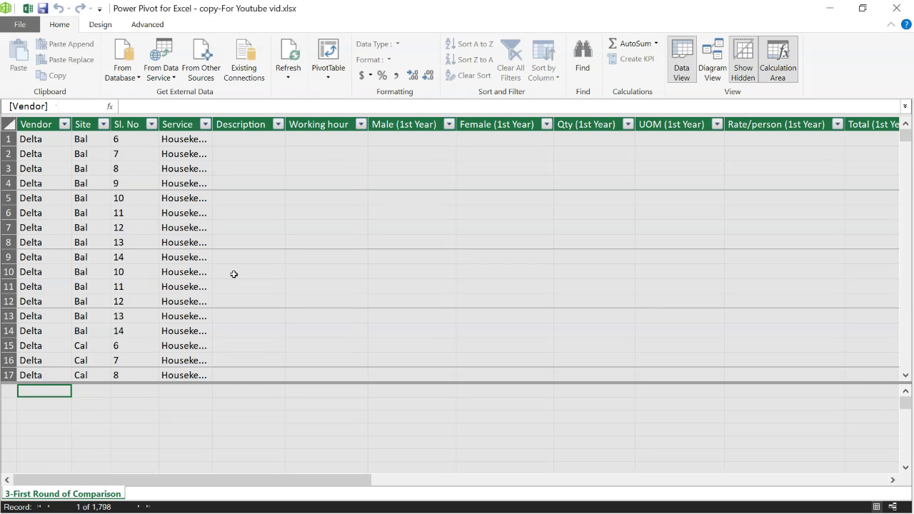
{"action": "scroll", "coordinate": [243, 291], "scroll_direction": "down", "scroll_amount": 3}
{"action": "left_click_drag", "start_coordinate": [906, 137], "coordinate": [912, 366]}
{"action": "scroll", "coordinate": [374, 297], "scroll_direction": "down", "scroll_amount": 1}
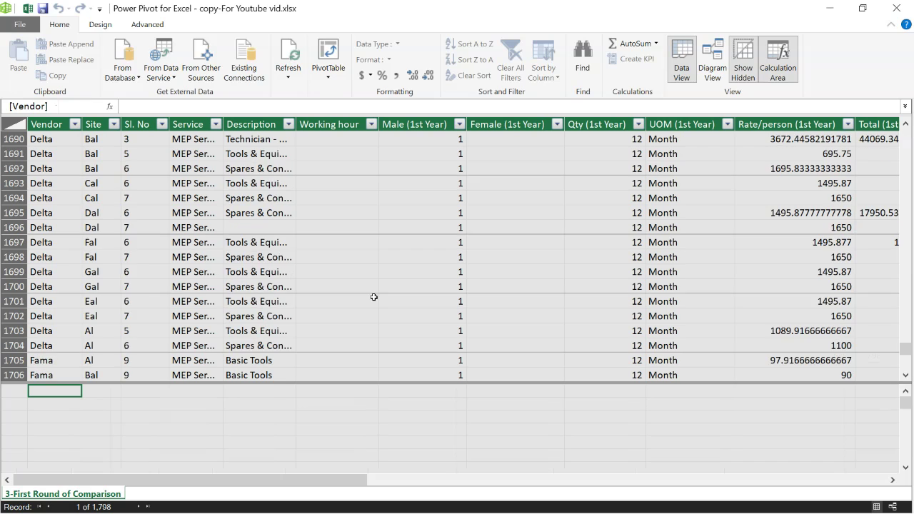
{"action": "scroll", "coordinate": [374, 298], "scroll_direction": "down", "scroll_amount": 7}
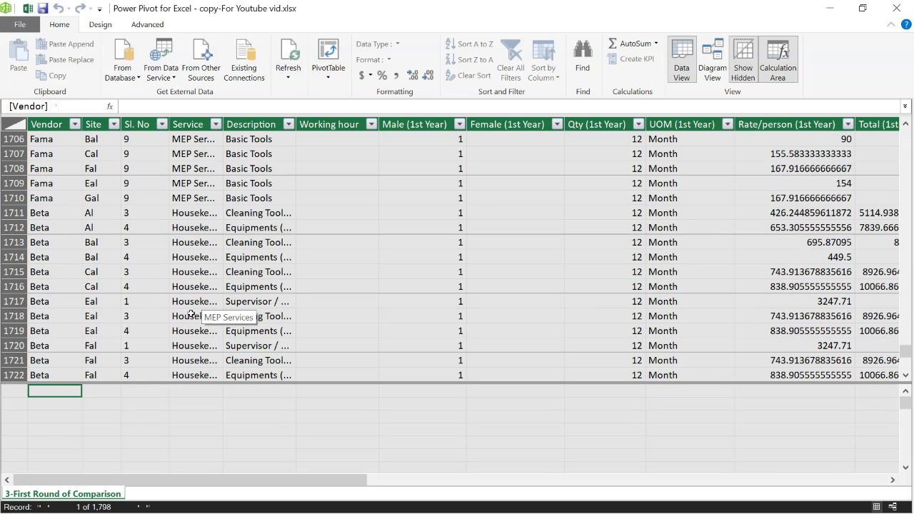
{"action": "scroll", "coordinate": [191, 315], "scroll_direction": "down", "scroll_amount": 7}
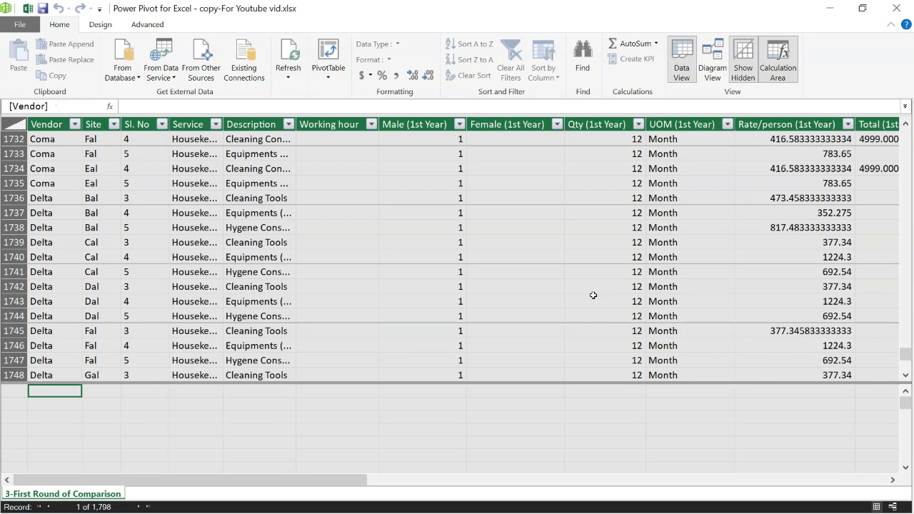
Step: Examine the remaining rows of the 3-First Round of Comparison table down to its last record
{"action": "left_click", "coordinate": [906, 376]}
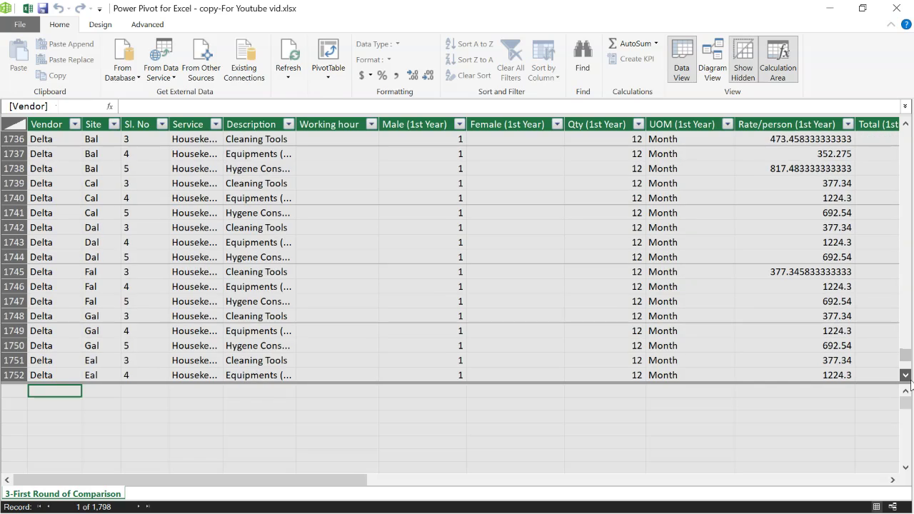
{"action": "scroll", "coordinate": [906, 375], "scroll_direction": "down", "scroll_amount": 8}
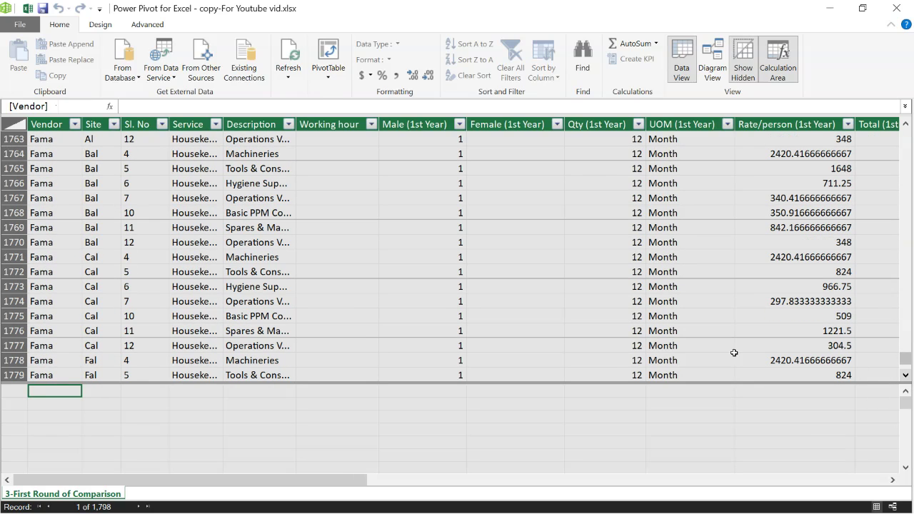
{"action": "scroll", "coordinate": [865, 312], "scroll_direction": "down", "scroll_amount": 7}
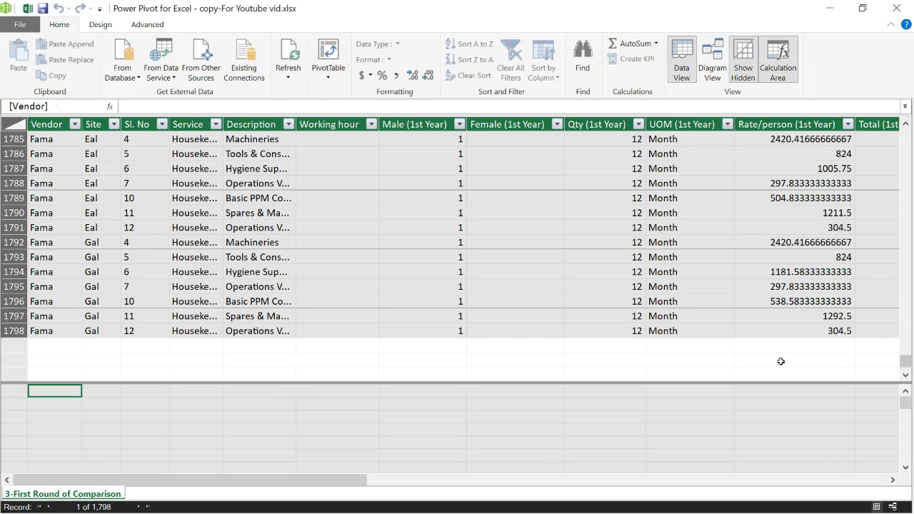
{"action": "left_click_drag", "start_coordinate": [904, 362], "coordinate": [905, 118]}
Step: Add a new column named 3 PWR TTL after Total (3rd Year) in the 3-First Round of Comparison table
{"action": "left_click_drag", "start_coordinate": [265, 486], "coordinate": [835, 492]}
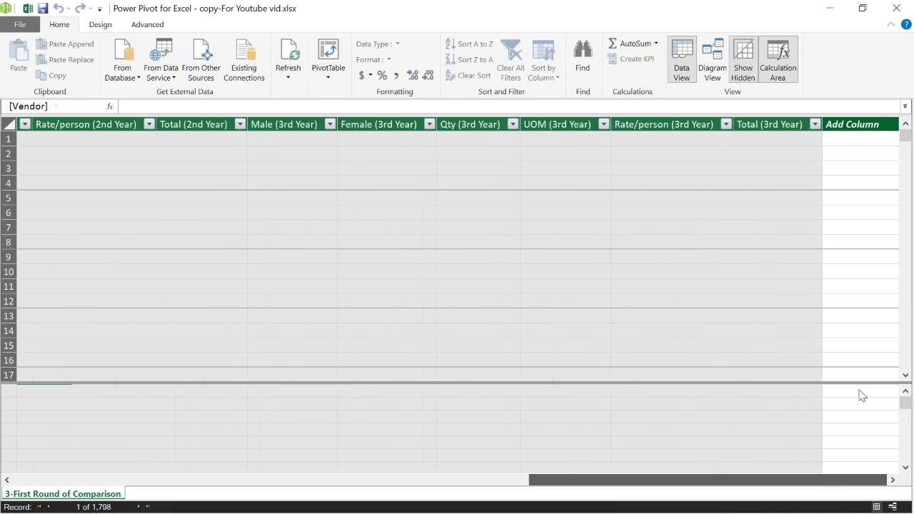
{"action": "left_click", "coordinate": [850, 124]}
{"action": "left_click", "coordinate": [788, 125]}
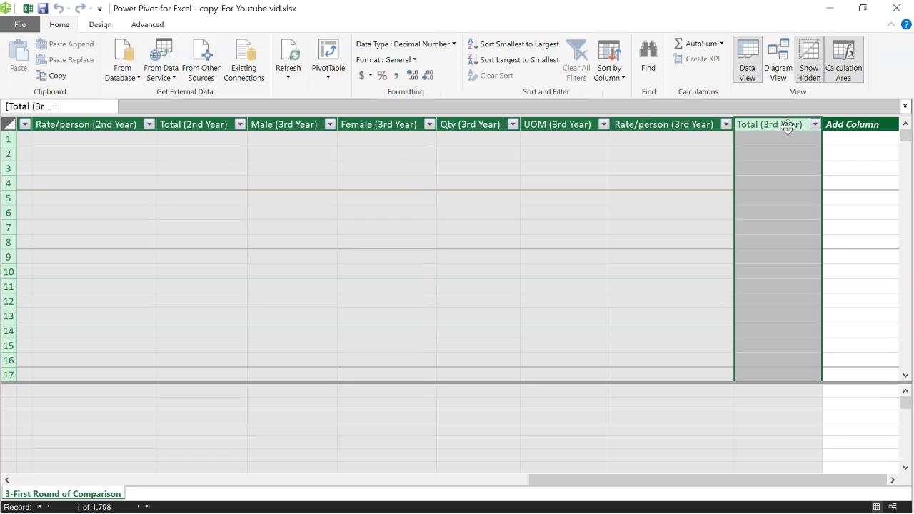
{"action": "left_click", "coordinate": [849, 131]}
{"action": "double_click", "coordinate": [847, 126]}
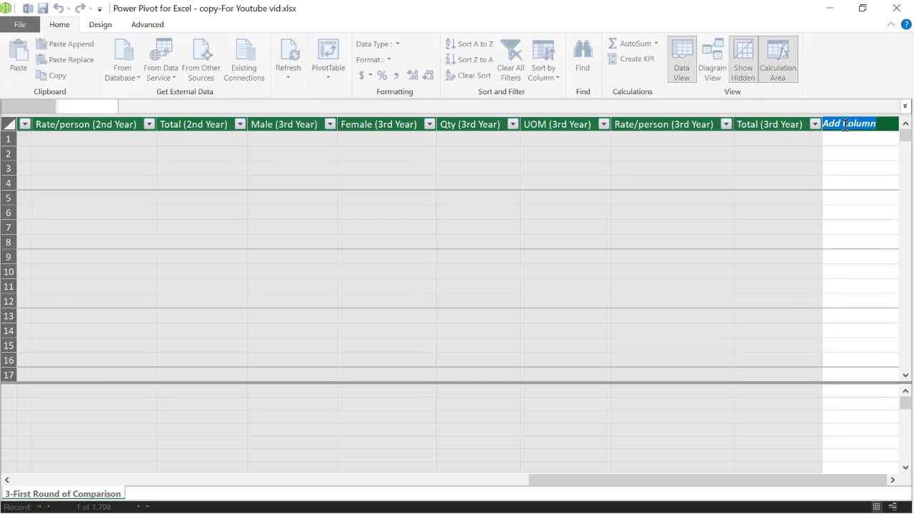
{"action": "type", "text": "3"}
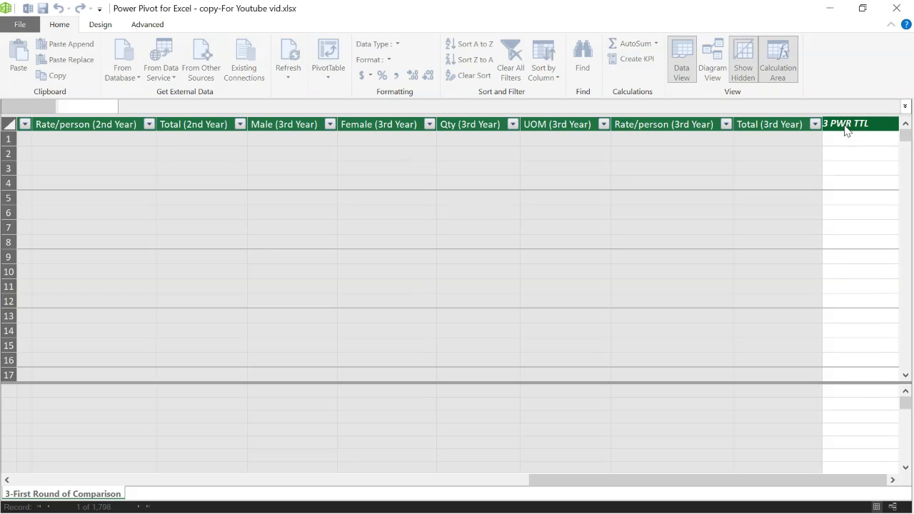
{"action": "type", "text": "PWR TTL"}
{"action": "left_click", "coordinate": [865, 137]}
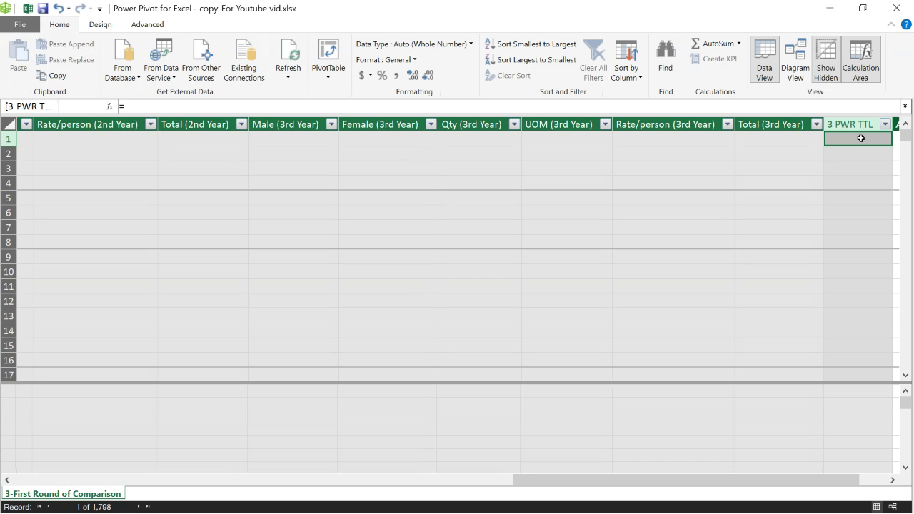
Step: Try to start the 3 PWR TTL formula with a reference to the Total (3rd Year) column
{"action": "type", "text": "="}
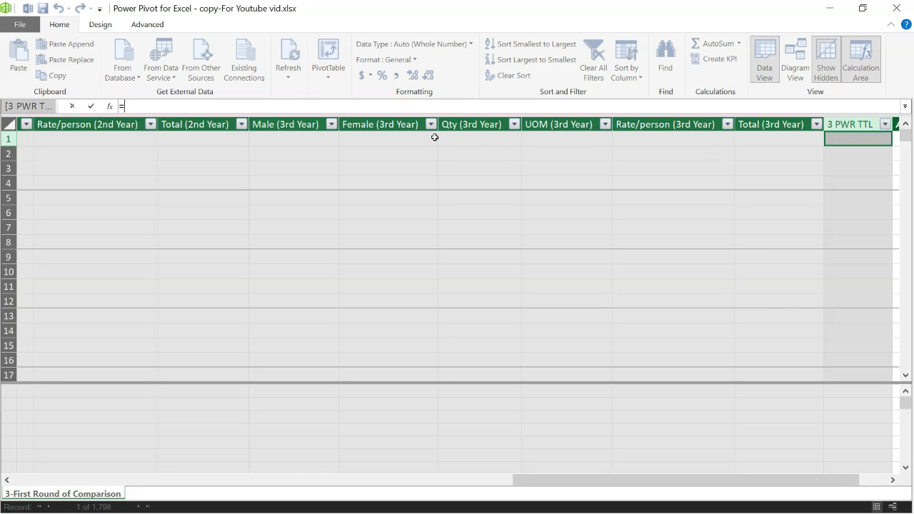
{"action": "left_click_drag", "start_coordinate": [573, 481], "coordinate": [322, 500]}
{"action": "left_click", "coordinate": [264, 123]}
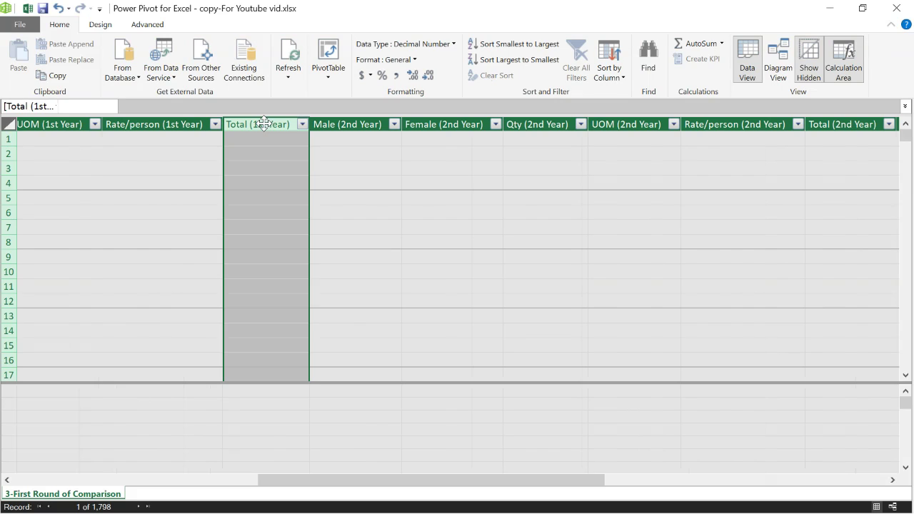
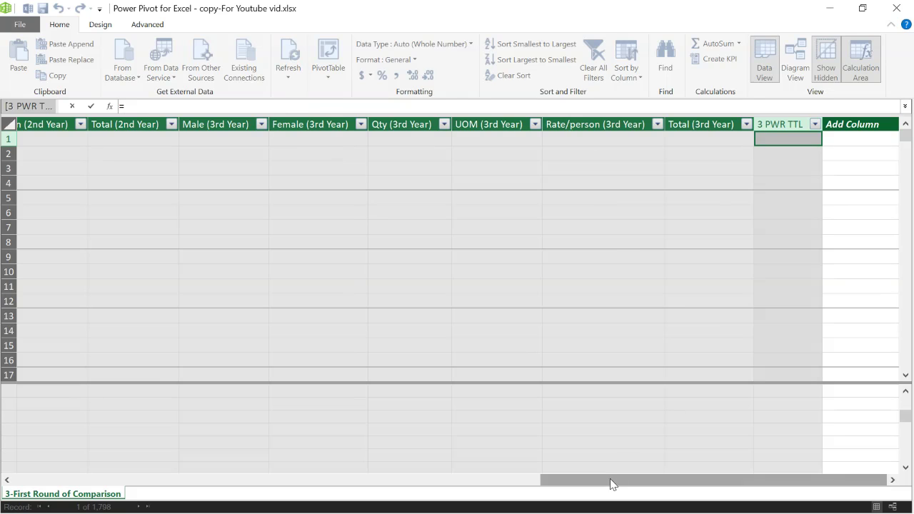
{"action": "left_click", "coordinate": [698, 124]}
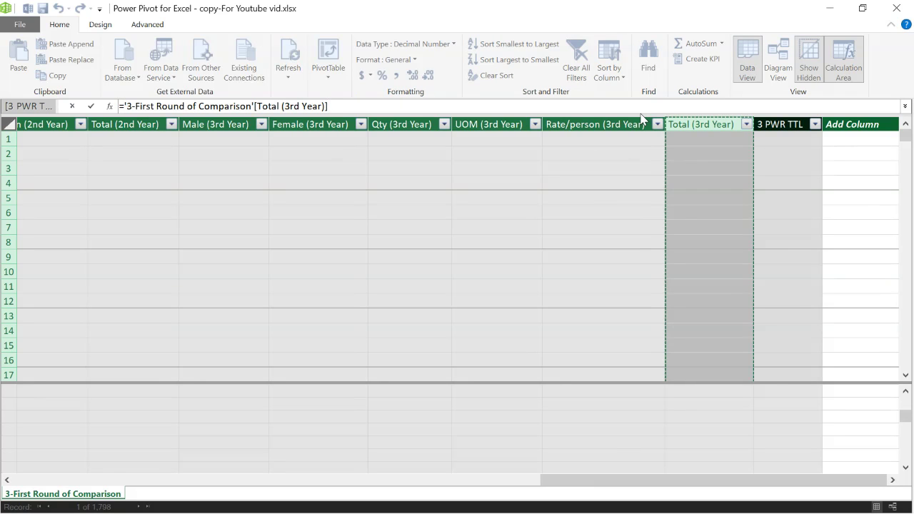
Step: Try to insert Total (1st Year) and Qty (2nd Year) with plus signs before the Total (3rd Year) reference
{"action": "left_click", "coordinate": [126, 106]}
{"action": "type", "text": "="}
{"action": "key", "text": "BackSpace"}
{"action": "type", "text": "+"}
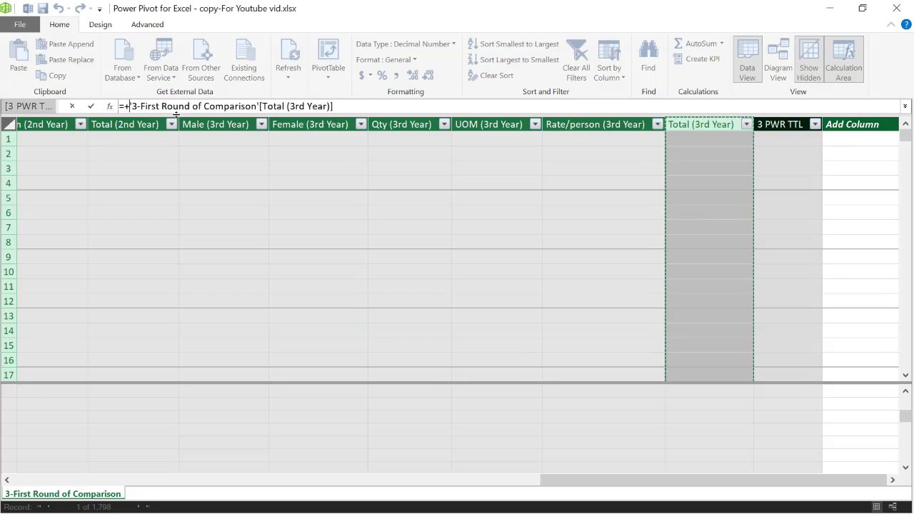
{"action": "left_click_drag", "start_coordinate": [576, 478], "coordinate": [215, 502]}
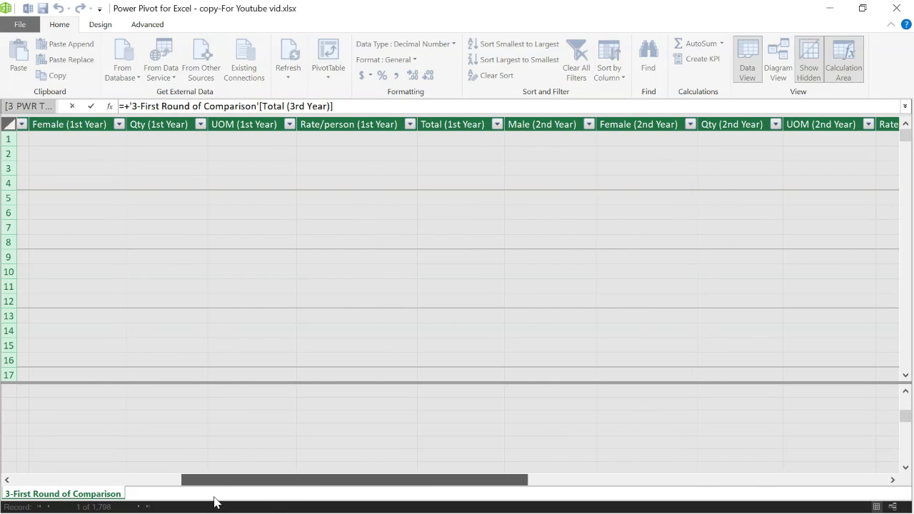
{"action": "left_click", "coordinate": [447, 124]}
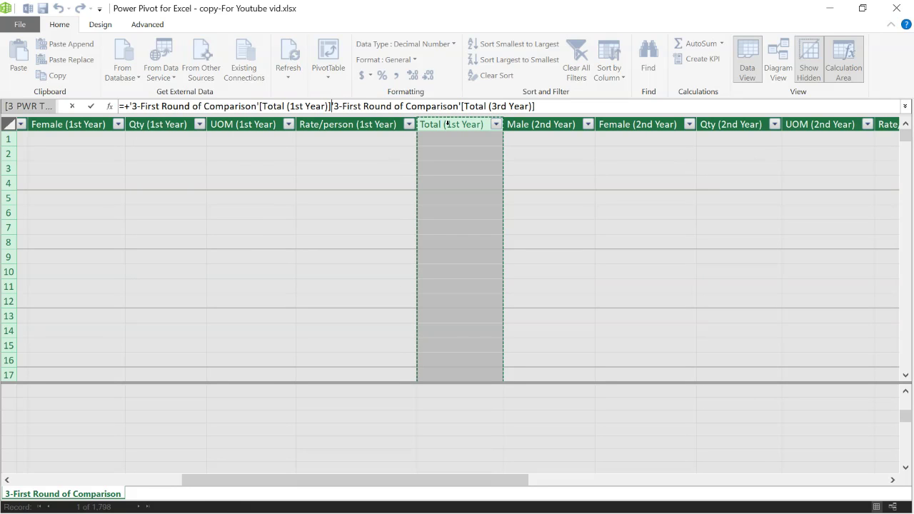
{"action": "type", "text": "-"}
{"action": "key", "text": "BackSpace"}
{"action": "type", "text": "+"}
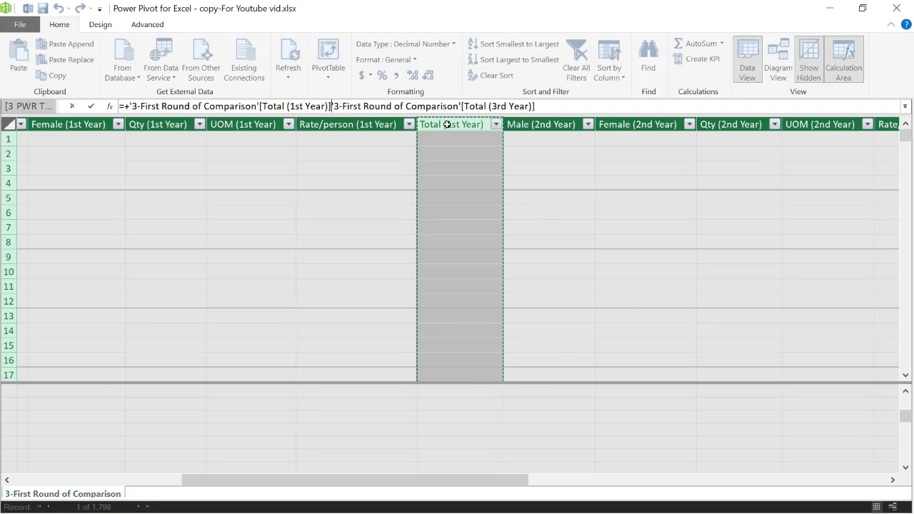
{"action": "key", "text": "Return"}
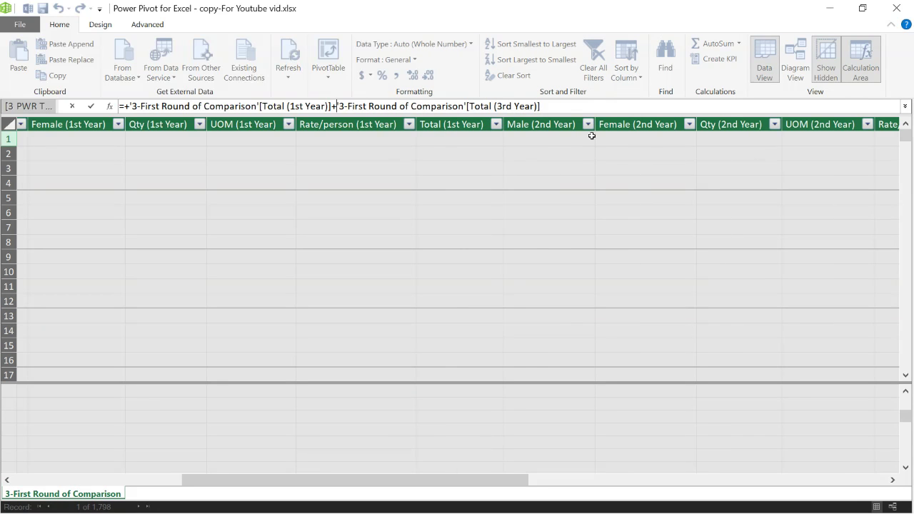
{"action": "left_click", "coordinate": [734, 124]}
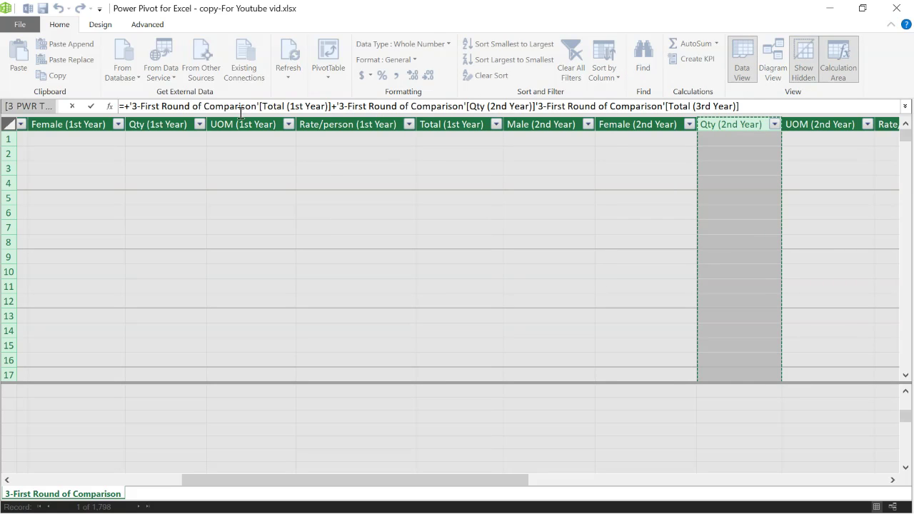
Step: Try to correct the start of the 3 PWR TTL formula by replacing its leading plus sign with the '3-First Round of Comparison' reference
{"action": "left_click", "coordinate": [132, 105]}
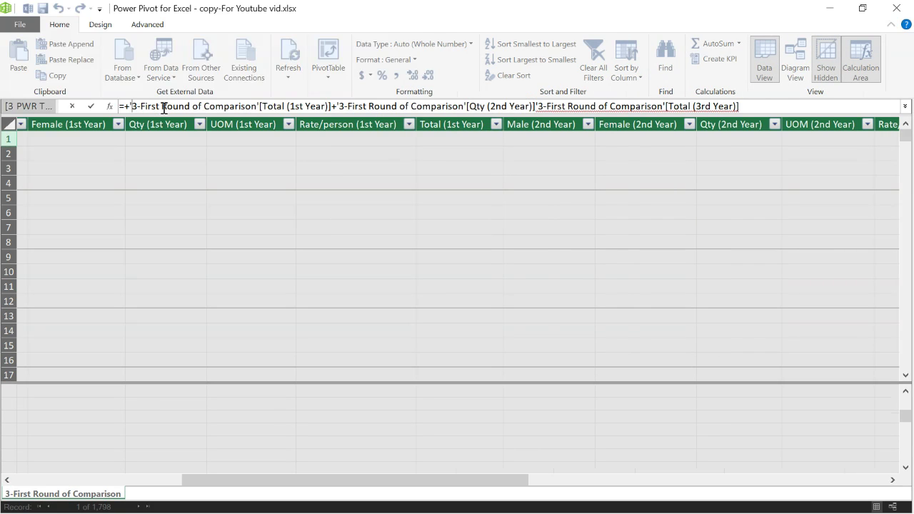
{"action": "key", "text": "BackSpace"}
{"action": "key", "text": "BackSpace"}
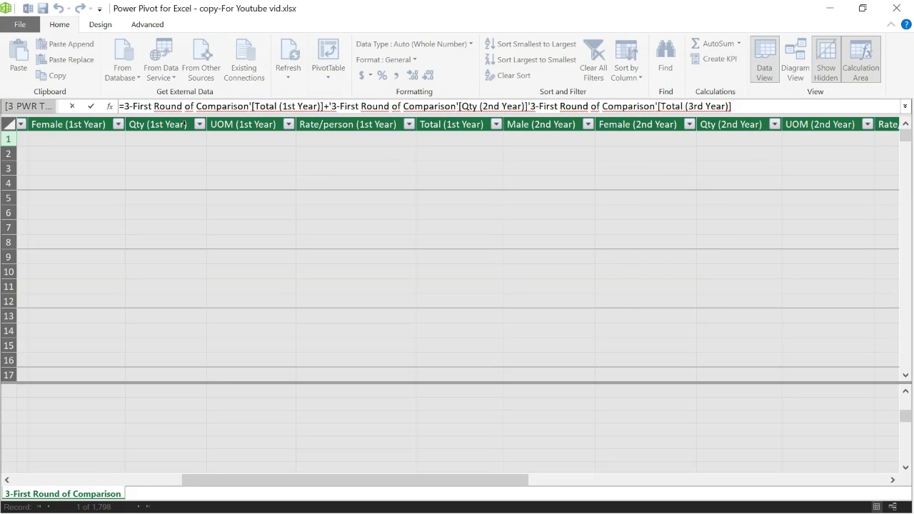
{"action": "type", "text": "'"}
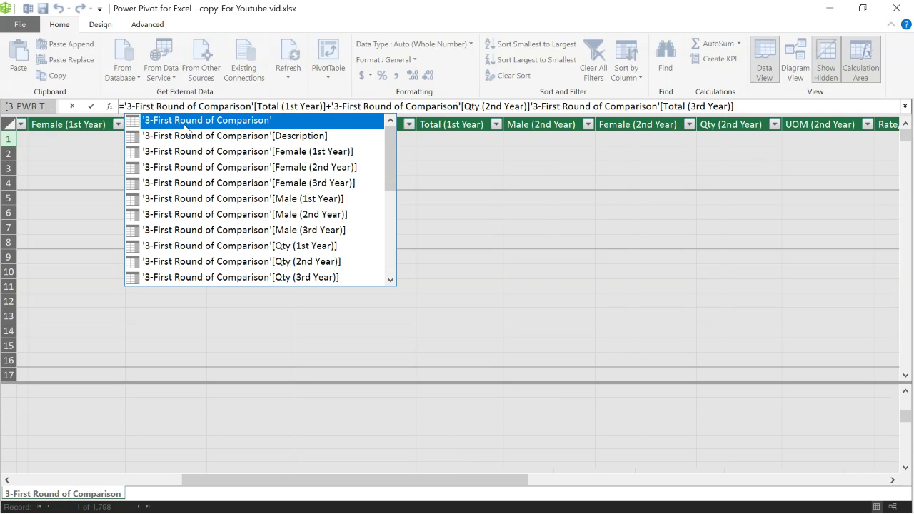
{"action": "key", "text": "Tab"}
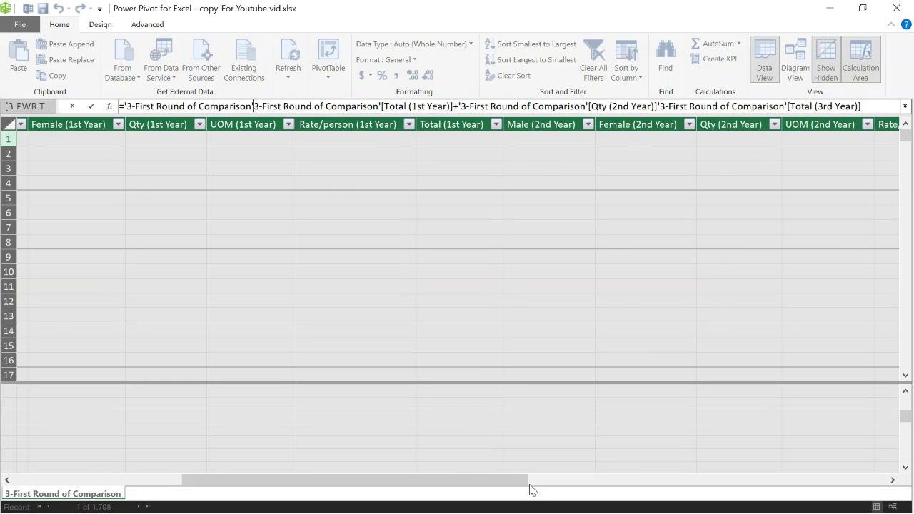
{"action": "left_click_drag", "start_coordinate": [499, 481], "coordinate": [912, 475]}
{"action": "key", "text": "Return"}
{"action": "left_click", "coordinate": [561, 288]}
Step: Replace the 3 PWR TTL formula with the sum of the Qty (1st Year), Qty (2nd Year) and Total (3rd Year) columns
{"action": "left_click_drag", "start_coordinate": [870, 106], "coordinate": [87, 116]}
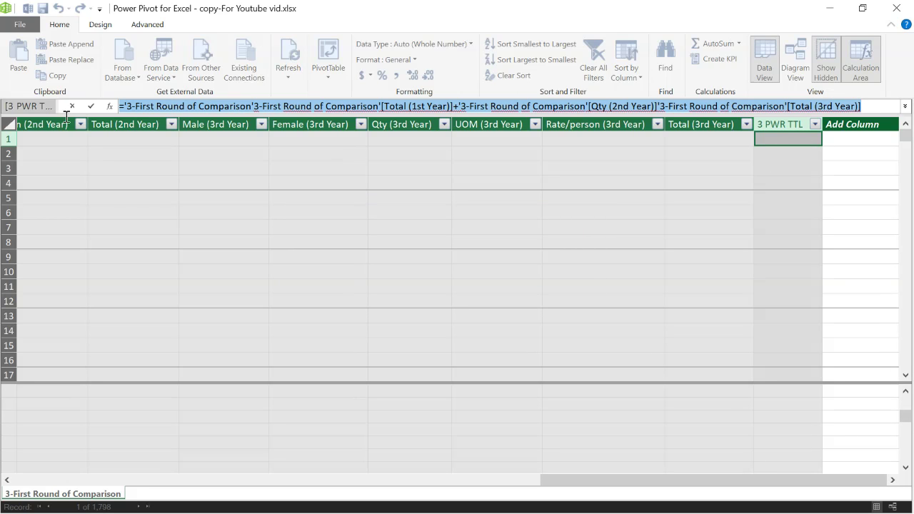
{"action": "type", "text": "="}
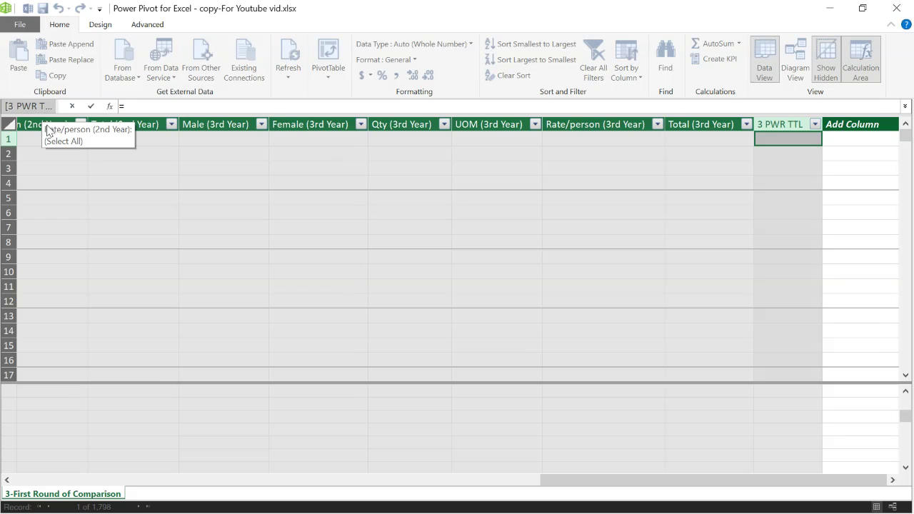
{"action": "left_click_drag", "start_coordinate": [592, 484], "coordinate": [248, 503]}
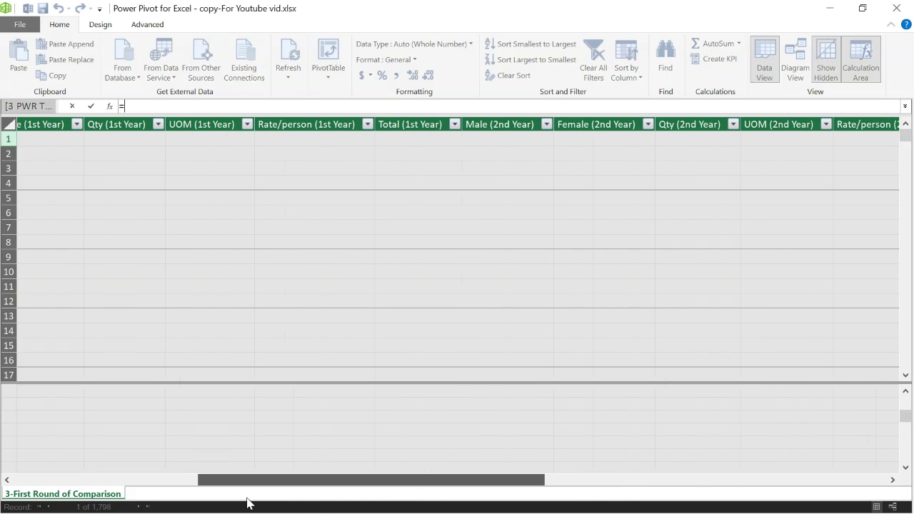
{"action": "left_click", "coordinate": [119, 124]}
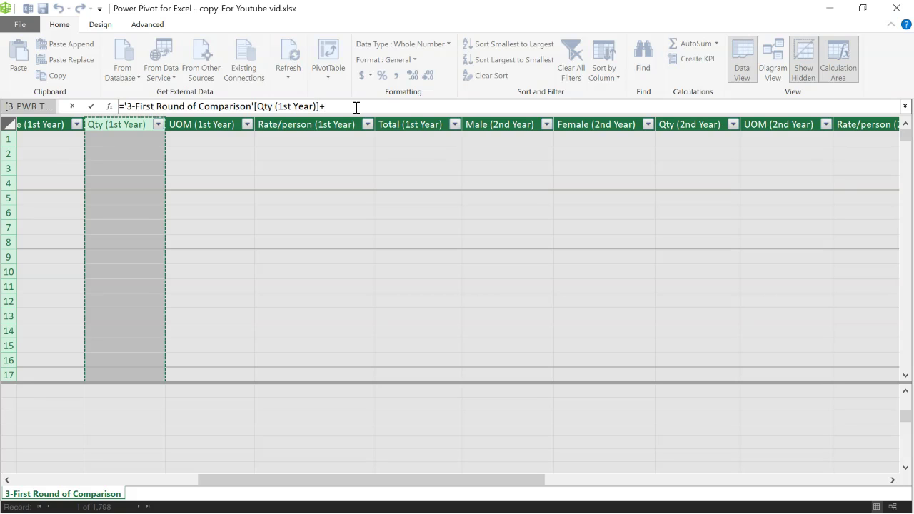
{"action": "left_click", "coordinate": [697, 123]}
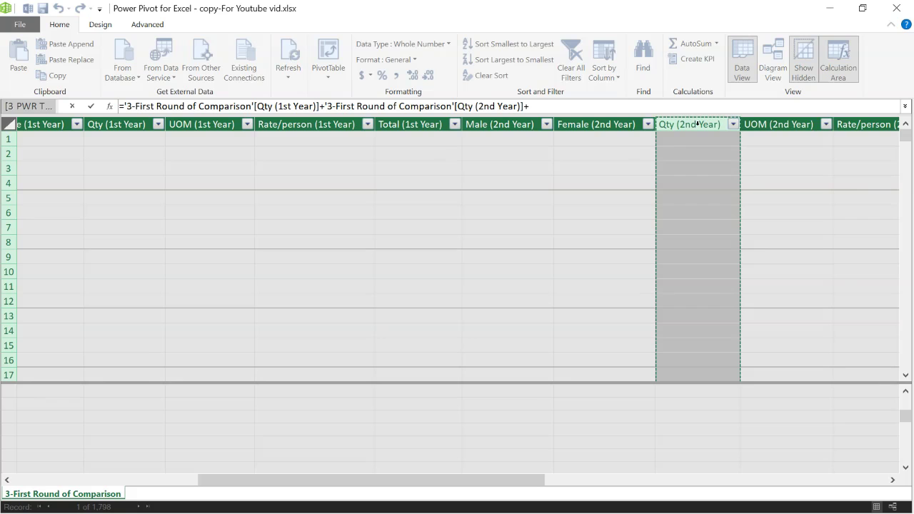
{"action": "left_click_drag", "start_coordinate": [522, 482], "coordinate": [820, 483]}
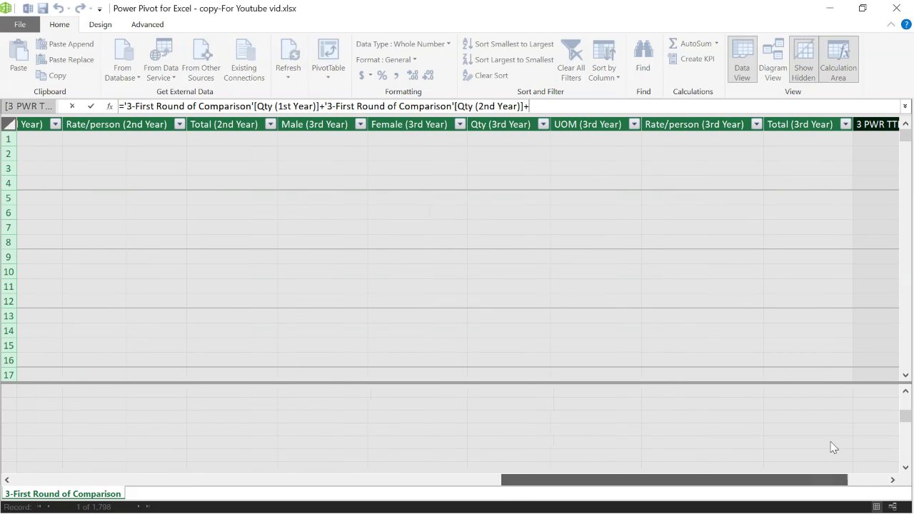
{"action": "left_click", "coordinate": [800, 124]}
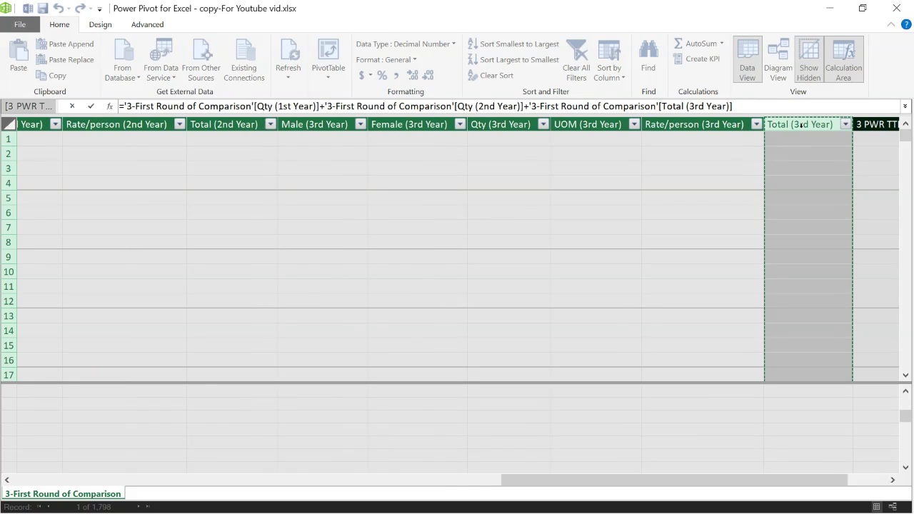
{"action": "key", "text": "Return"}
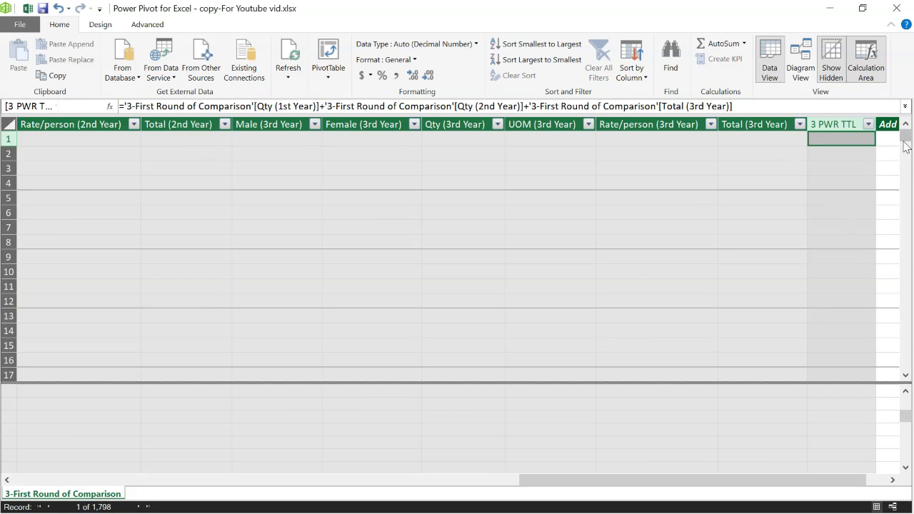
Step: Filter the 3 PWR TTL column to exclude blank values
{"action": "left_click_drag", "start_coordinate": [581, 481], "coordinate": [723, 509]}
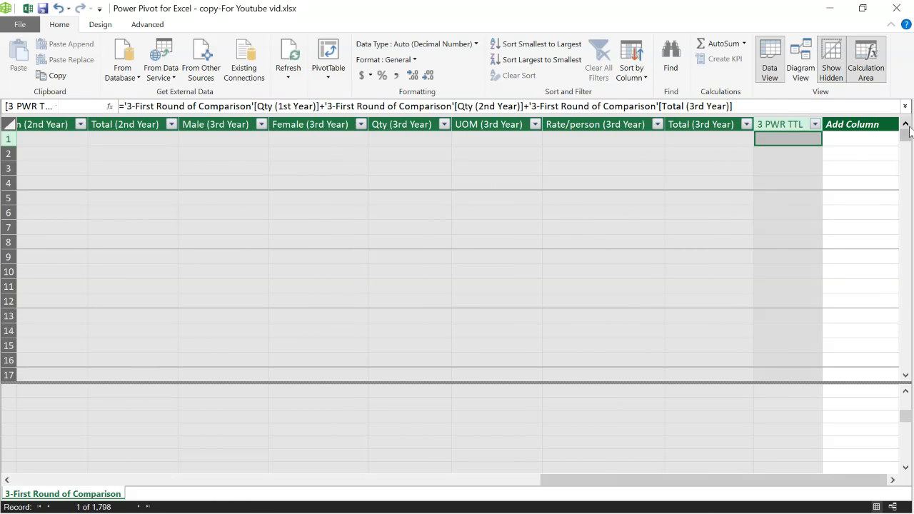
{"action": "mouse_move", "coordinate": [906, 136]}
{"action": "left_mouse_down"}
{"action": "mouse_move", "coordinate": [911, 355]}
{"action": "mouse_move", "coordinate": [912, 113]}
{"action": "mouse_move", "coordinate": [907, 146]}
{"action": "mouse_move", "coordinate": [906, 129]}
{"action": "left_mouse_up"}
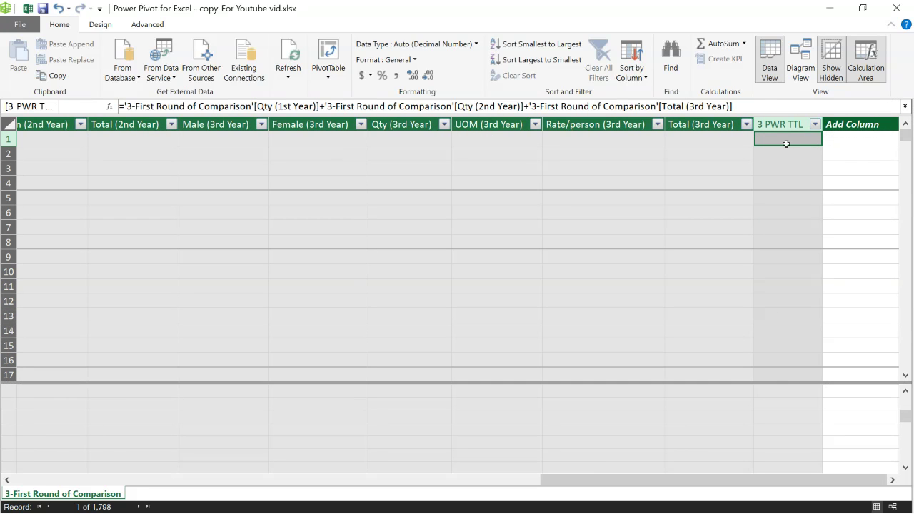
{"action": "left_click", "coordinate": [815, 124]}
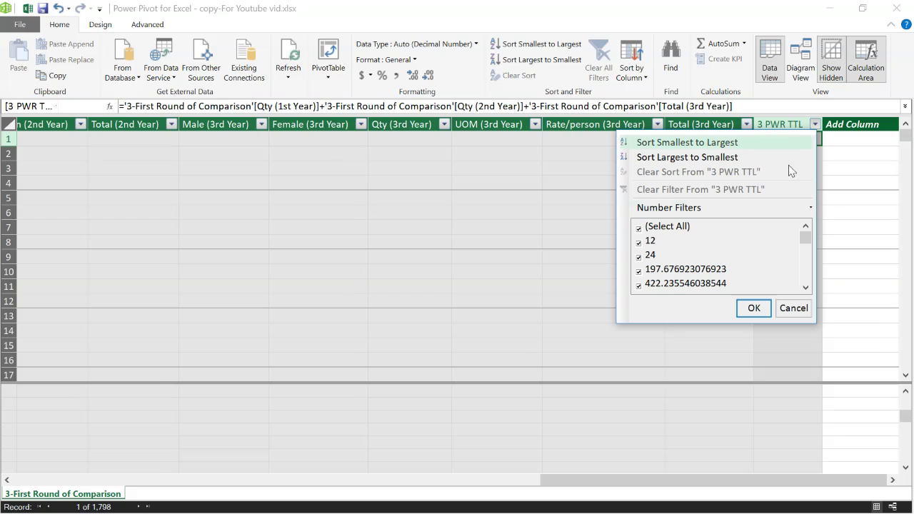
{"action": "left_click_drag", "start_coordinate": [811, 233], "coordinate": [807, 284]}
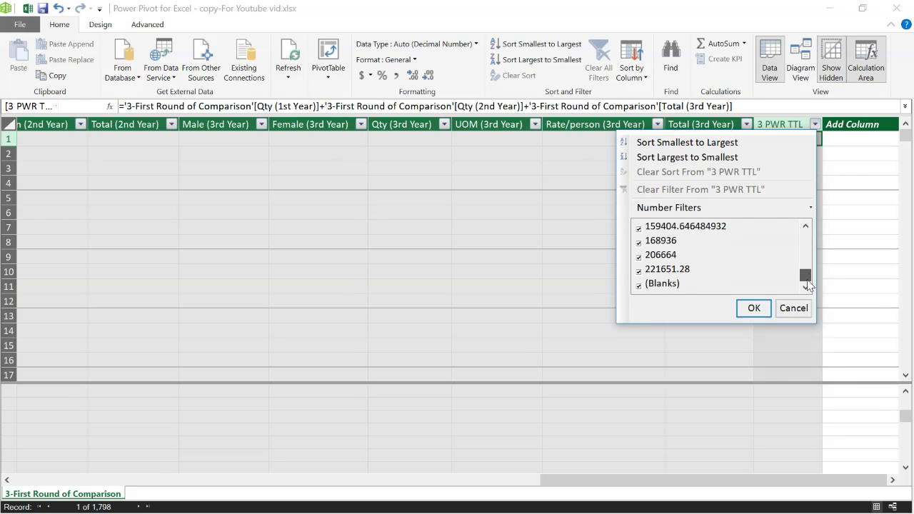
{"action": "left_click", "coordinate": [640, 286]}
{"action": "mouse_move", "coordinate": [806, 275]}
{"action": "left_mouse_down"}
{"action": "mouse_move", "coordinate": [809, 241]}
{"action": "mouse_move", "coordinate": [809, 293]}
{"action": "left_mouse_up"}
{"action": "left_click", "coordinate": [755, 307]}
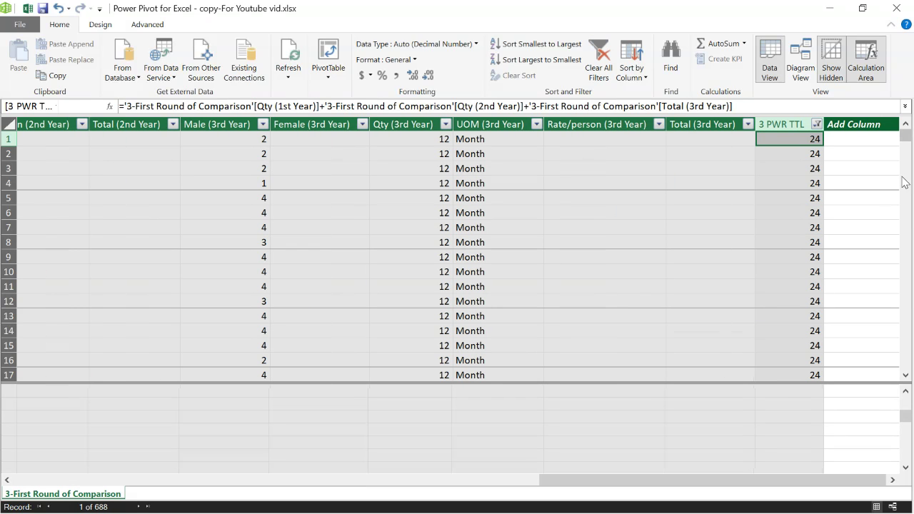
Step: Delete the 3 PWR TTL calculated column from the 3-First Round of Comparison table
{"action": "left_click_drag", "start_coordinate": [907, 136], "coordinate": [909, 136]}
{"action": "right_click", "coordinate": [781, 123]}
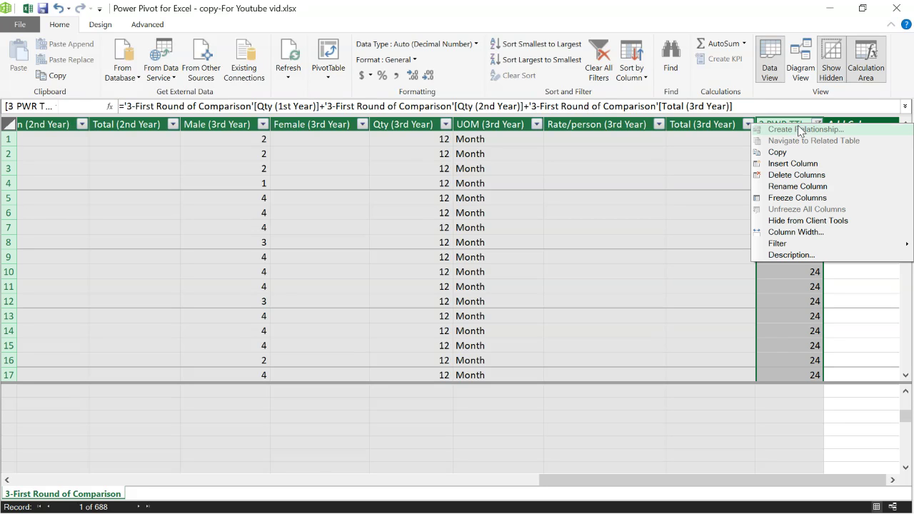
{"action": "left_click", "coordinate": [799, 174]}
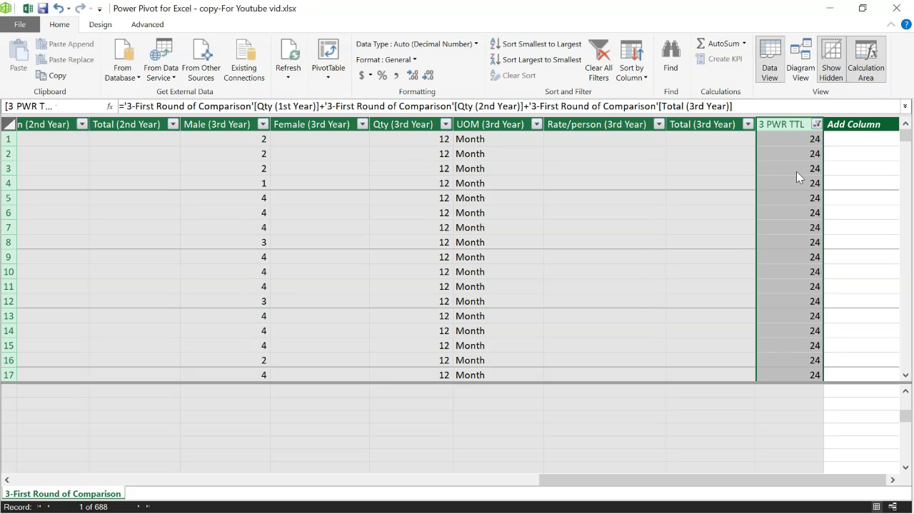
{"action": "left_click", "coordinate": [435, 280]}
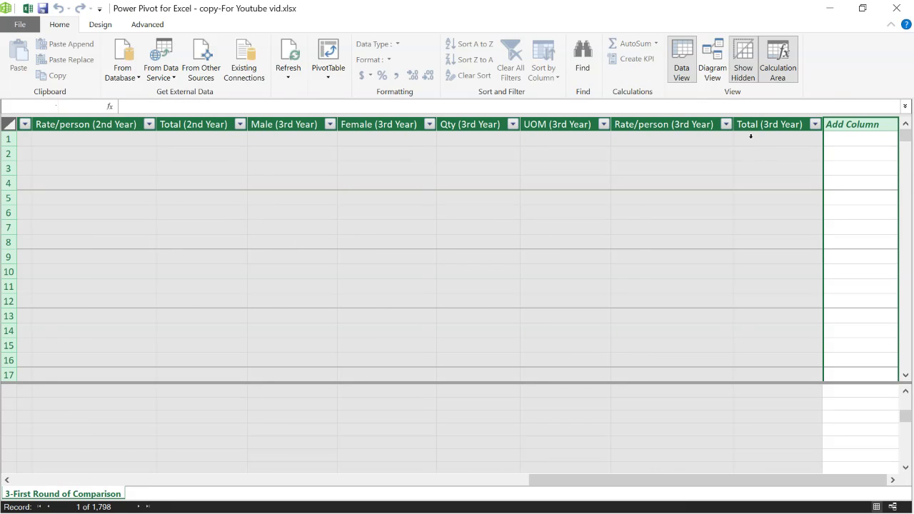
Step: Filter the Total (3rd Year) column to exclude blank values and examine the filtered table down to its last rows
{"action": "left_click", "coordinate": [701, 126]}
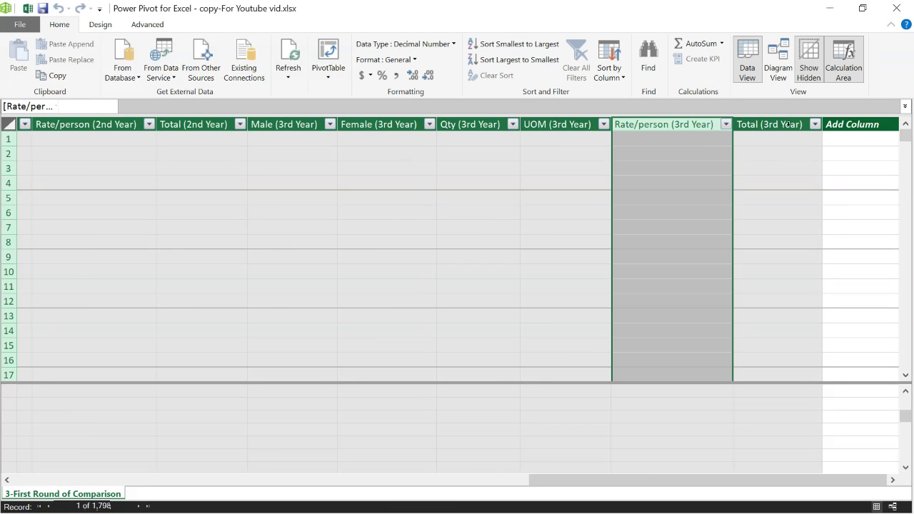
{"action": "left_click", "coordinate": [775, 125]}
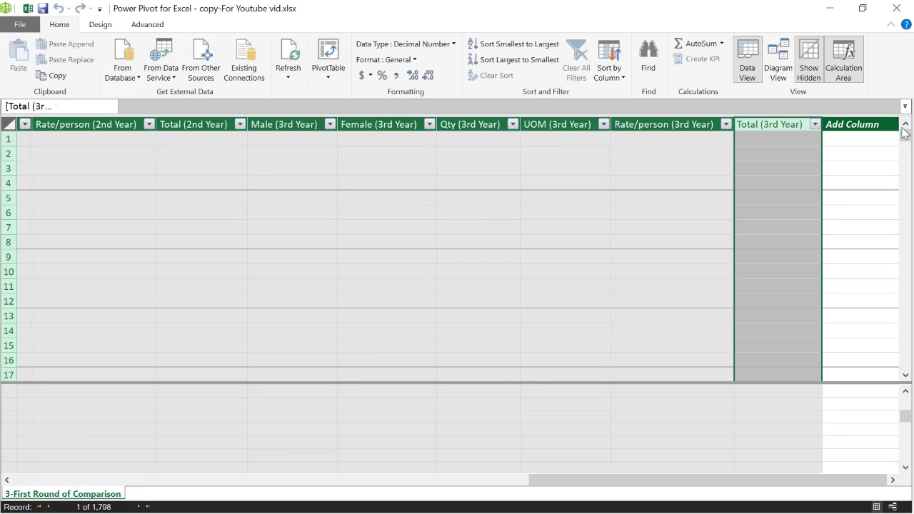
{"action": "left_click", "coordinate": [815, 125]}
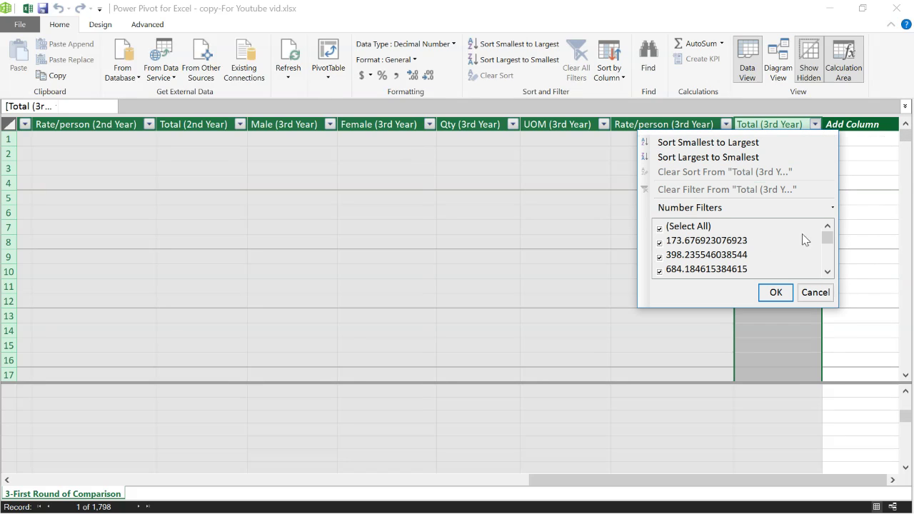
{"action": "left_click_drag", "start_coordinate": [828, 239], "coordinate": [829, 270]}
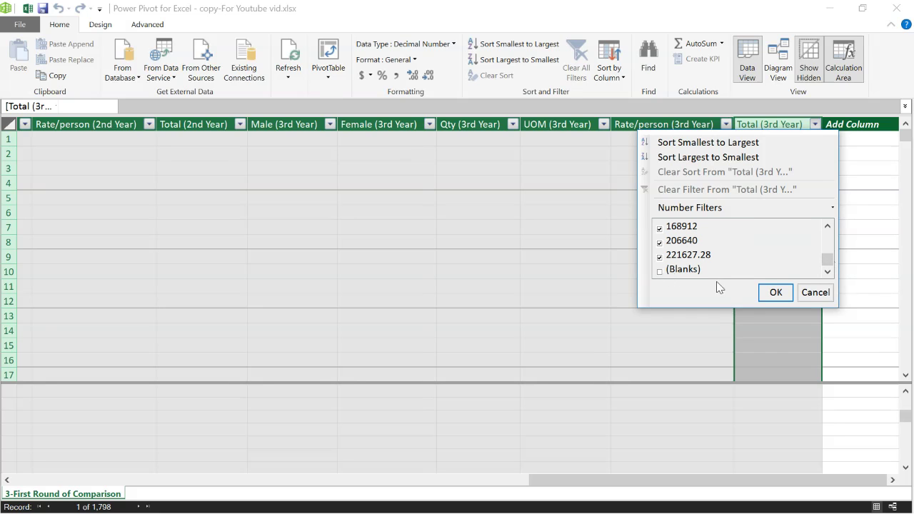
{"action": "left_click", "coordinate": [776, 292]}
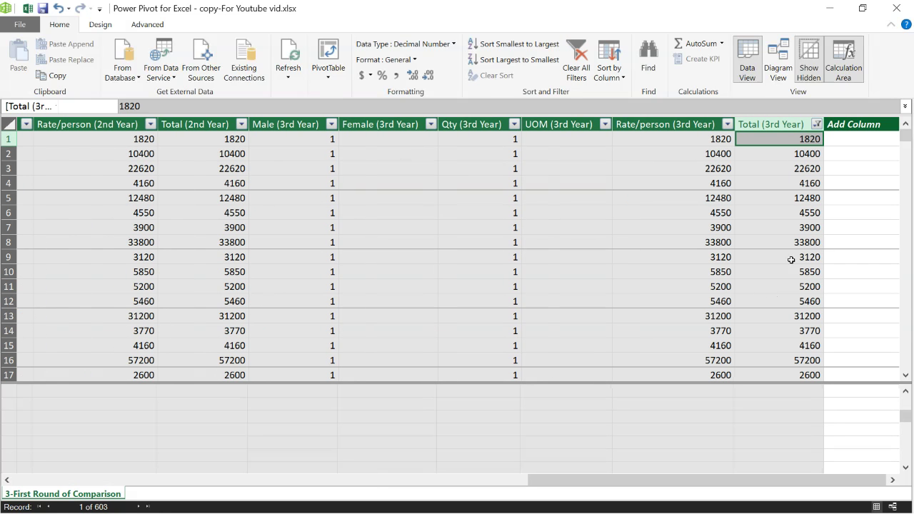
{"action": "left_click_drag", "start_coordinate": [905, 139], "coordinate": [904, 363]}
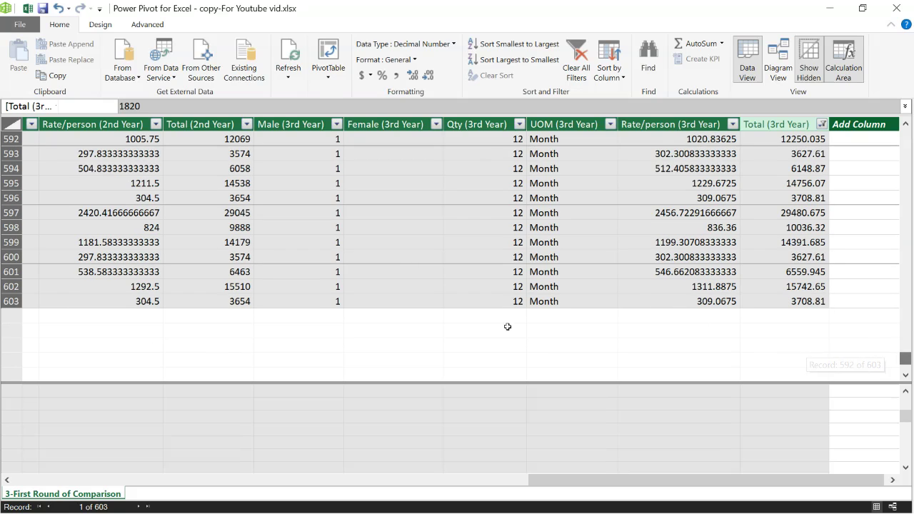
Step: Include blank values again in the Total (3rd Year) filter and check the table through to its last record
{"action": "left_click", "coordinate": [822, 124]}
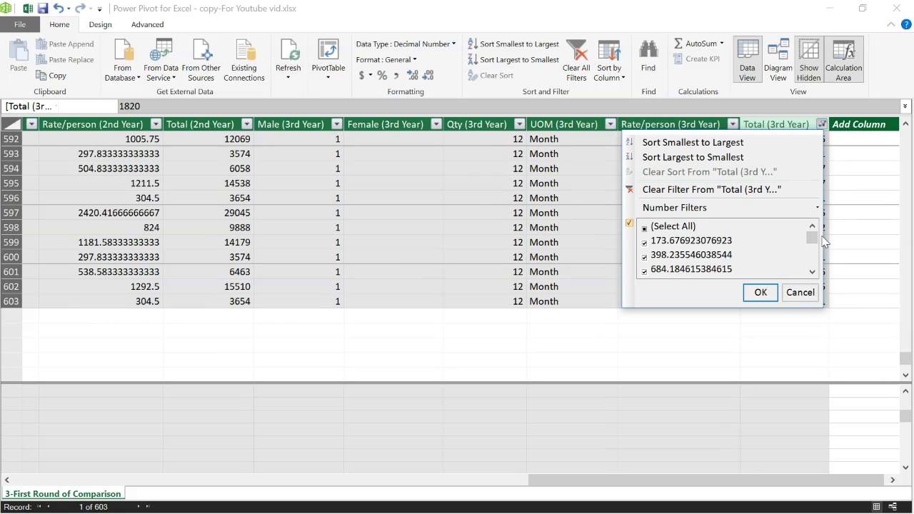
{"action": "left_click_drag", "start_coordinate": [814, 236], "coordinate": [813, 261]}
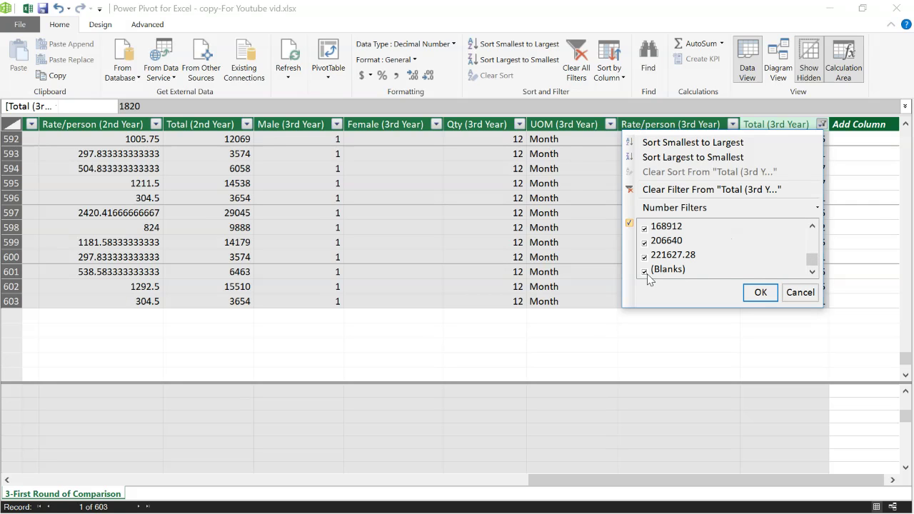
{"action": "left_click", "coordinate": [759, 292]}
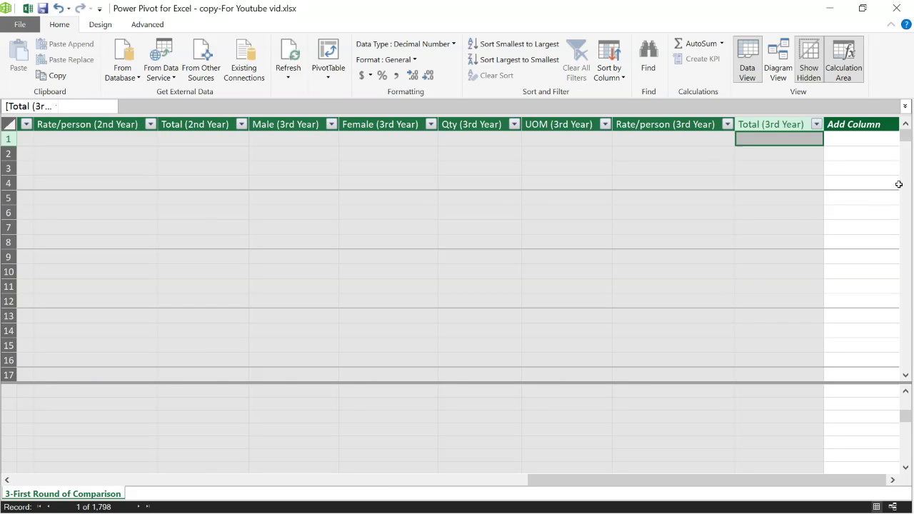
{"action": "left_click_drag", "start_coordinate": [905, 137], "coordinate": [905, 375]}
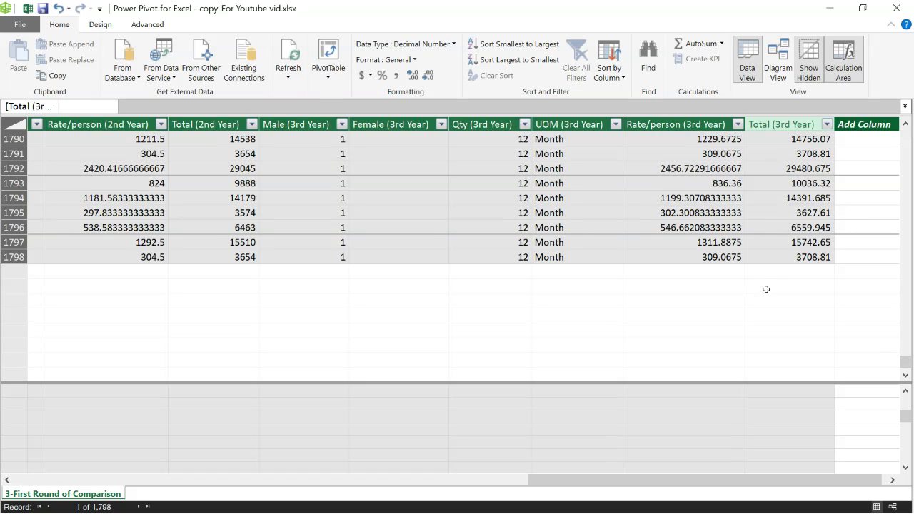
Step: Filter the Total (3rd Year) column to exclude blank values
{"action": "left_click", "coordinate": [827, 126]}
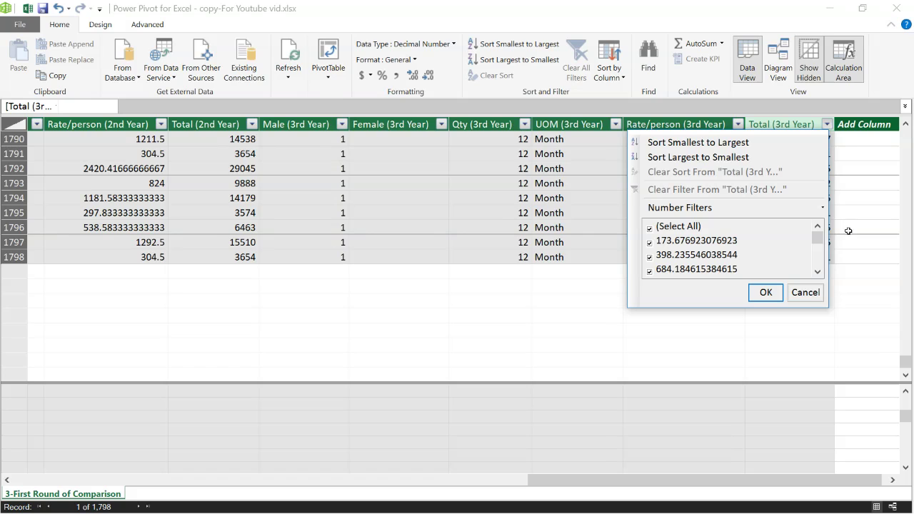
{"action": "left_click_drag", "start_coordinate": [819, 244], "coordinate": [822, 265]}
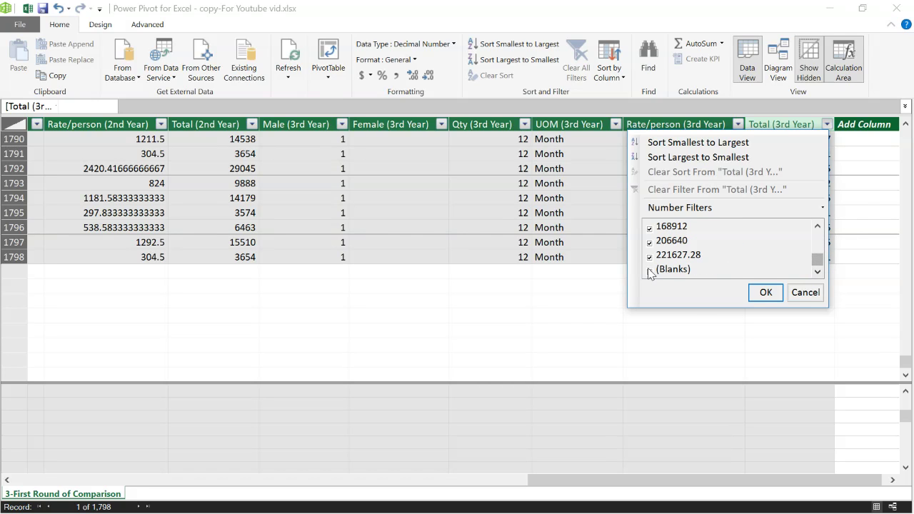
{"action": "left_click", "coordinate": [650, 271]}
{"action": "left_click", "coordinate": [765, 293]}
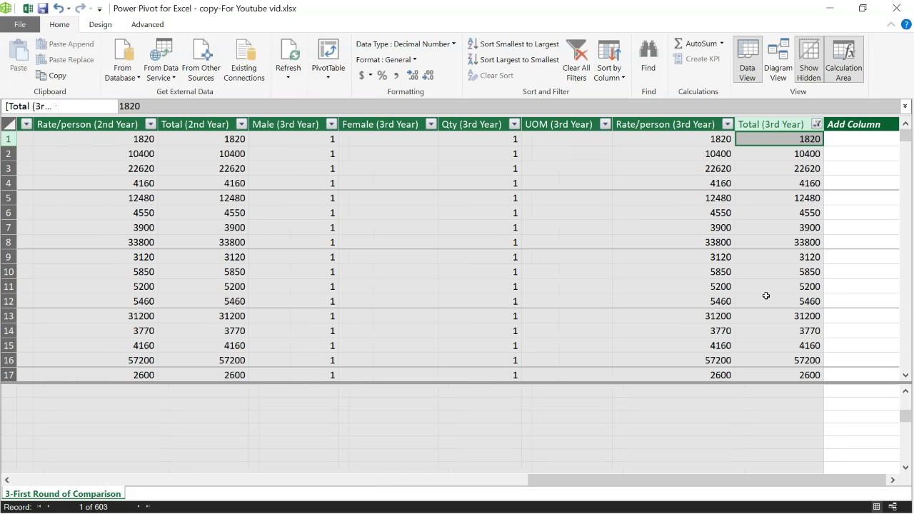
Step: Create a PivotTable from the data model on a new worksheet
{"action": "left_click", "coordinate": [329, 71]}
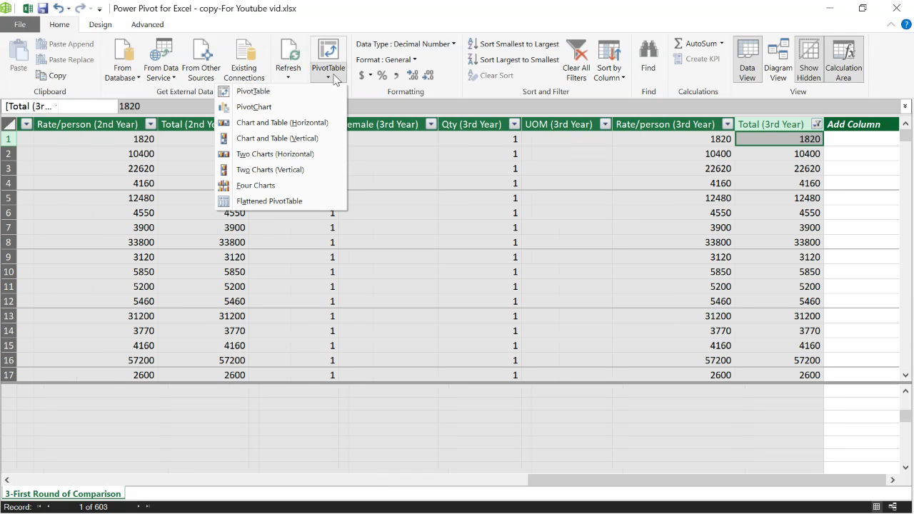
{"action": "left_click", "coordinate": [310, 92]}
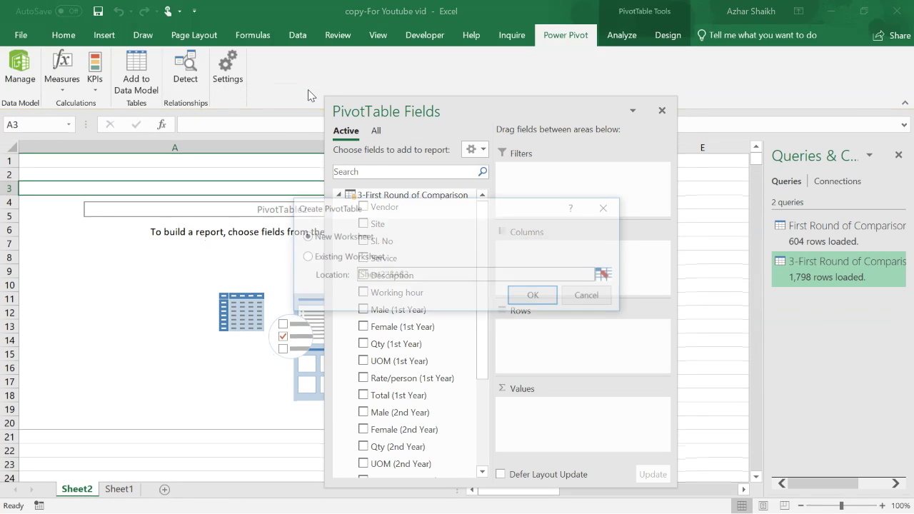
{"action": "left_click", "coordinate": [534, 296]}
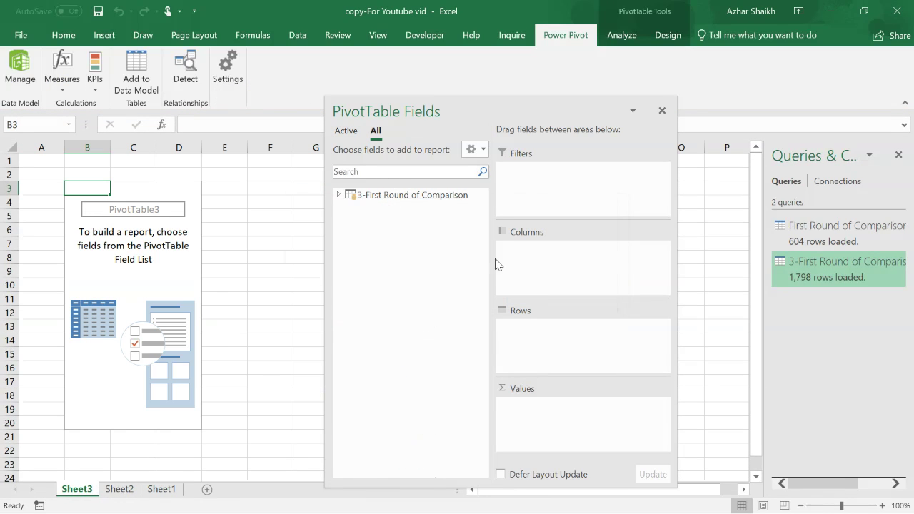
Step: Place Vendor in the PivotTable columns and Site, Service and Description in the rows
{"action": "left_click", "coordinate": [338, 195]}
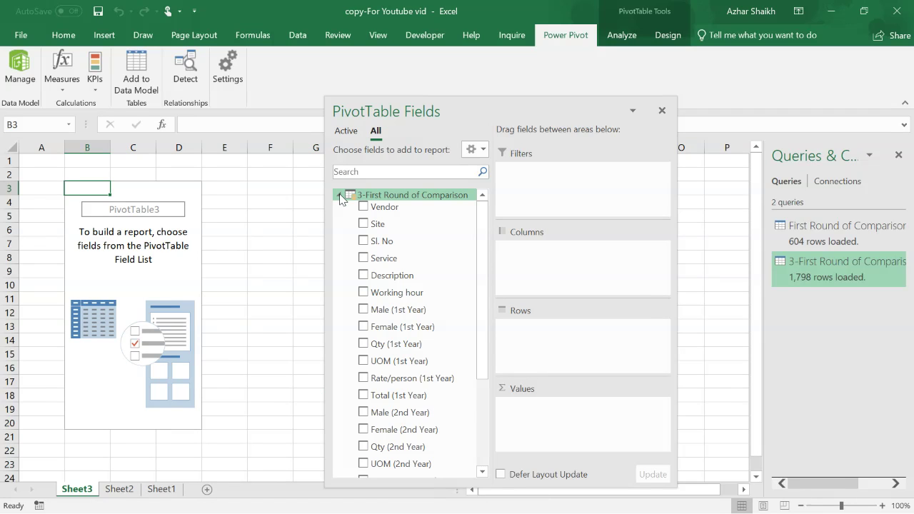
{"action": "left_click_drag", "start_coordinate": [384, 207], "coordinate": [561, 264]}
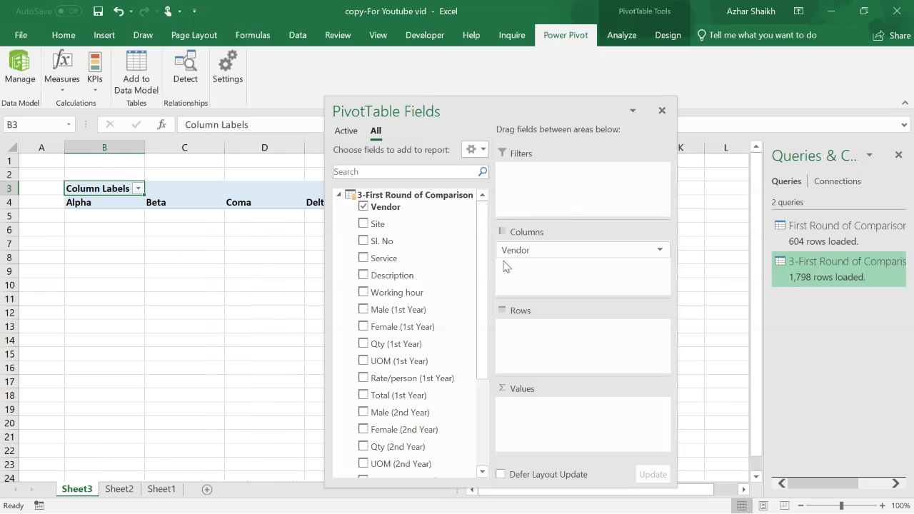
{"action": "left_click", "coordinate": [363, 226]}
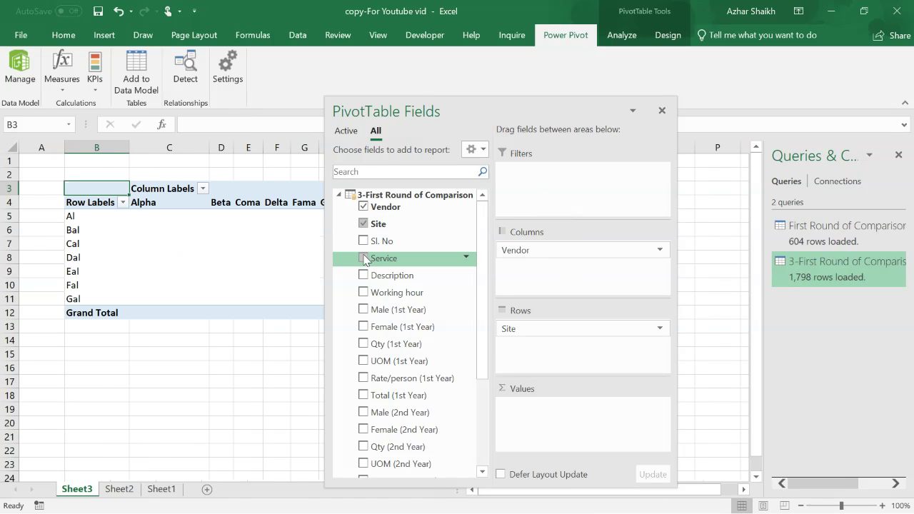
{"action": "left_click", "coordinate": [363, 259]}
{"action": "left_click", "coordinate": [364, 275]}
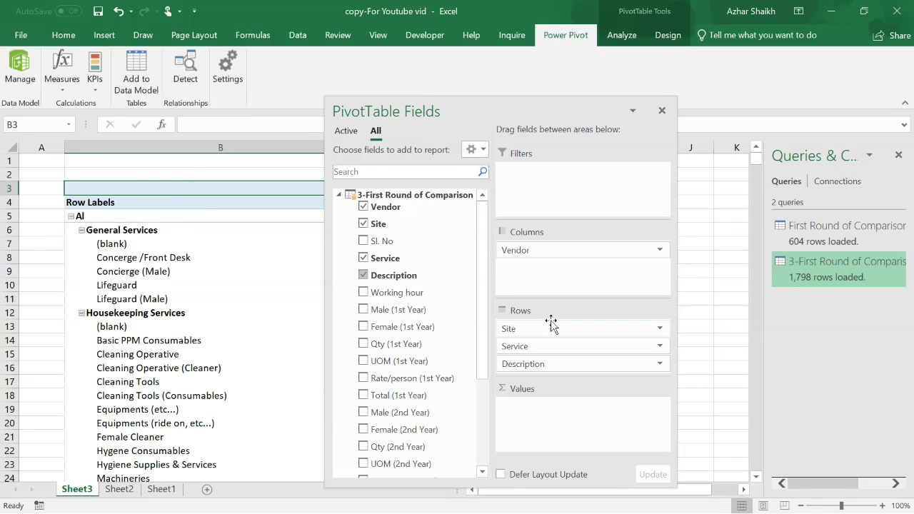
Step: Add Total (1st Year), Total (2nd Year) and Total (3rd Year) as PivotTable values and close the field list
{"action": "left_click", "coordinate": [363, 395]}
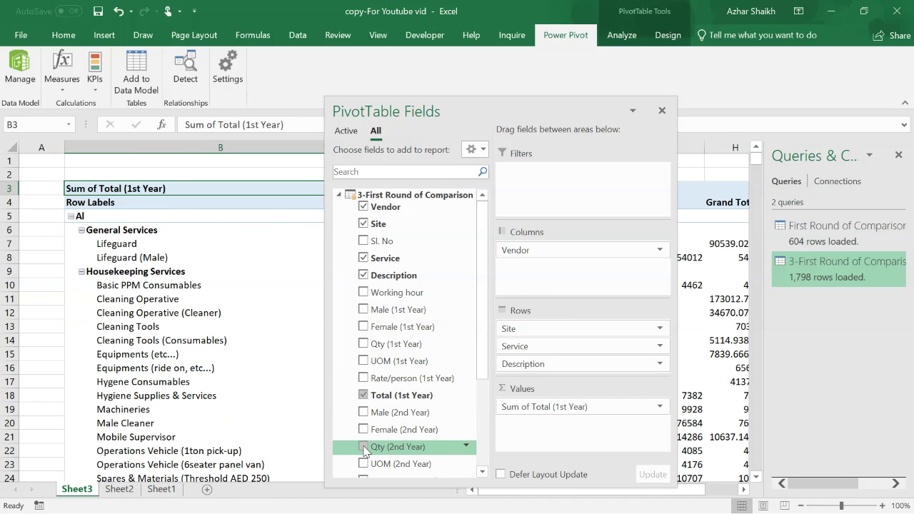
{"action": "scroll", "coordinate": [395, 407], "scroll_direction": "down", "scroll_amount": 2}
{"action": "left_click", "coordinate": [363, 395]}
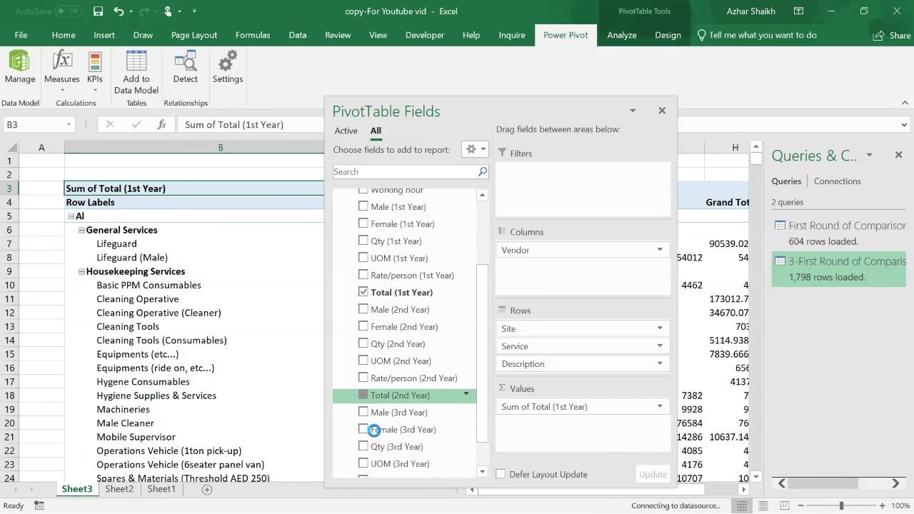
{"action": "scroll", "coordinate": [395, 412], "scroll_direction": "down", "scroll_amount": 1}
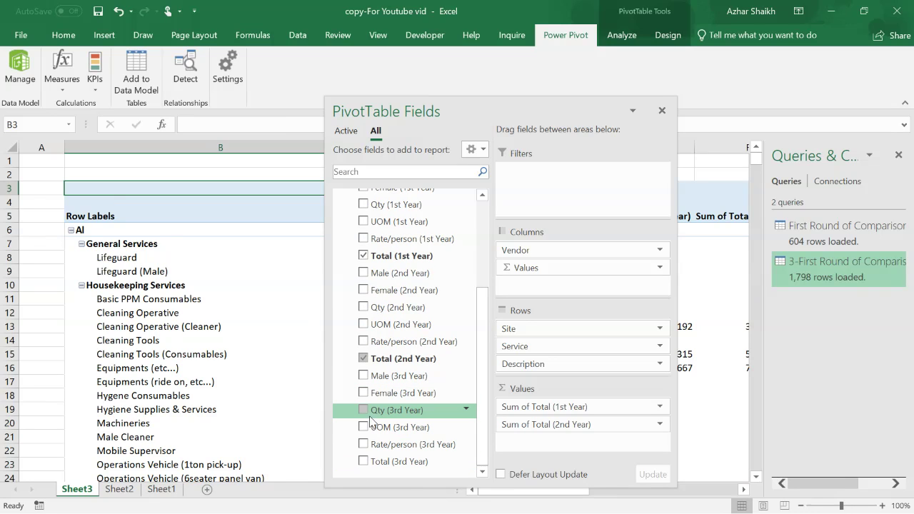
{"action": "left_click", "coordinate": [363, 461]}
{"action": "left_click_drag", "start_coordinate": [437, 405], "coordinate": [285, 321]}
{"action": "left_click_drag", "start_coordinate": [261, 285], "coordinate": [261, 285]}
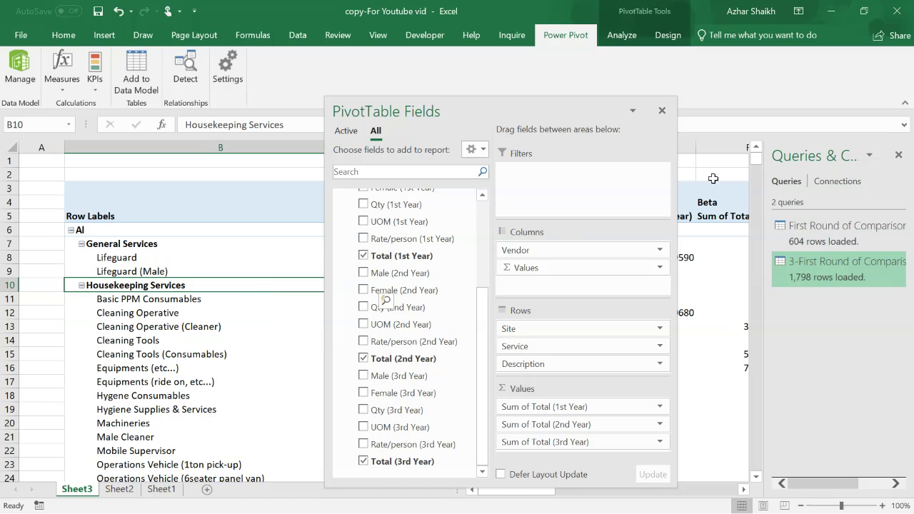
{"action": "left_click", "coordinate": [663, 111]}
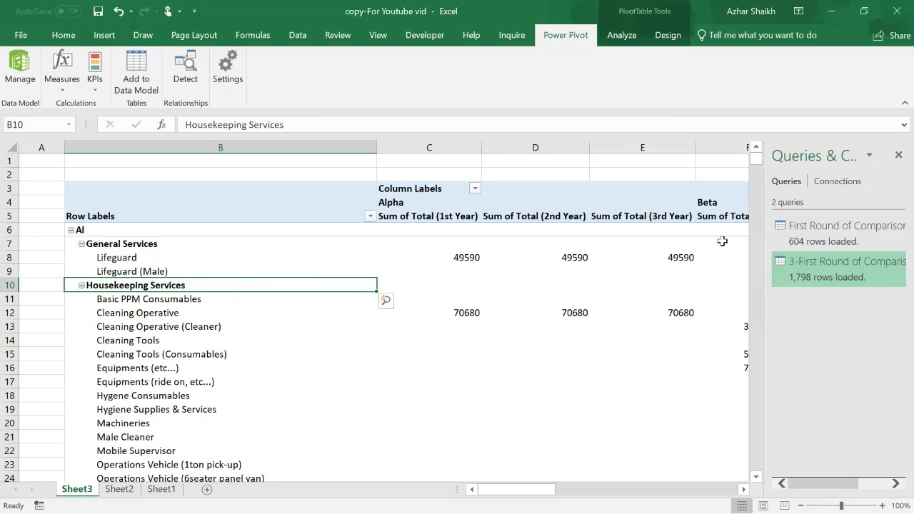
Step: Compare the Grand Total row of the PivotTable on Sheet3 with the one on Sheet1
{"action": "left_click_drag", "start_coordinate": [755, 160], "coordinate": [744, 429]}
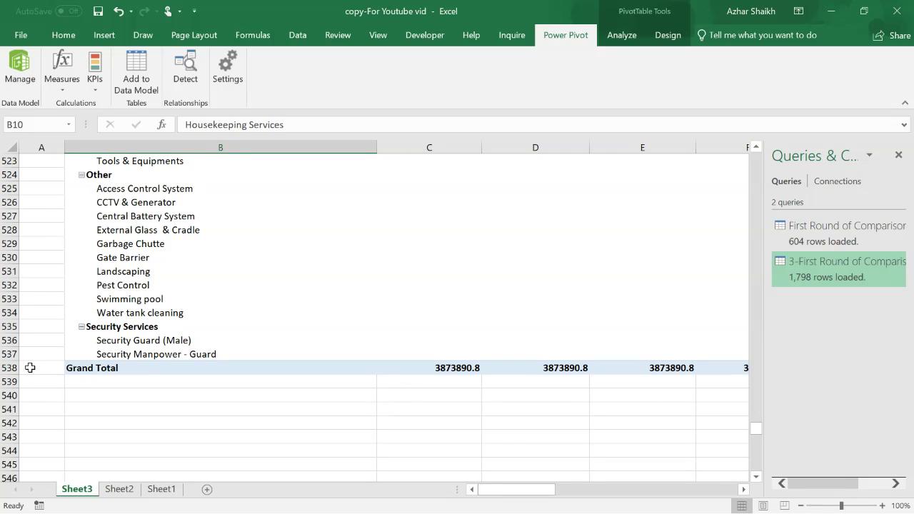
{"action": "left_click", "coordinate": [4, 367]}
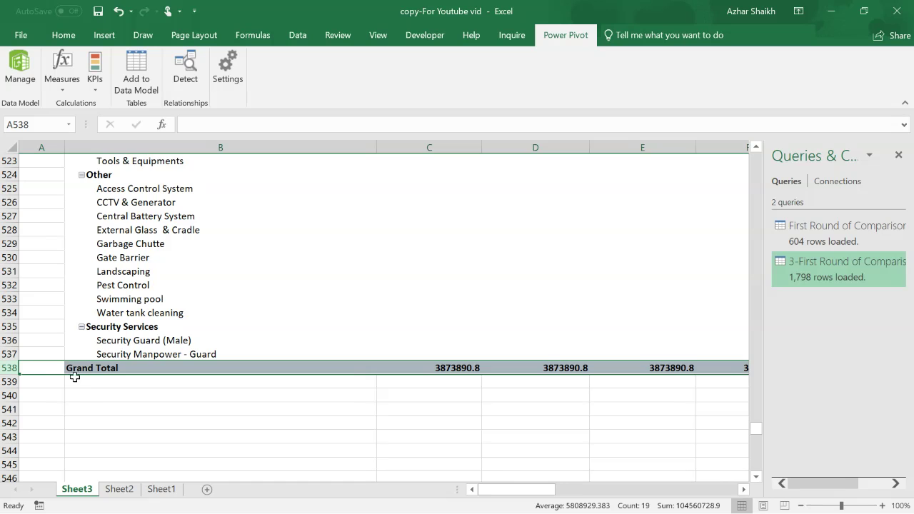
{"action": "left_click", "coordinate": [132, 492]}
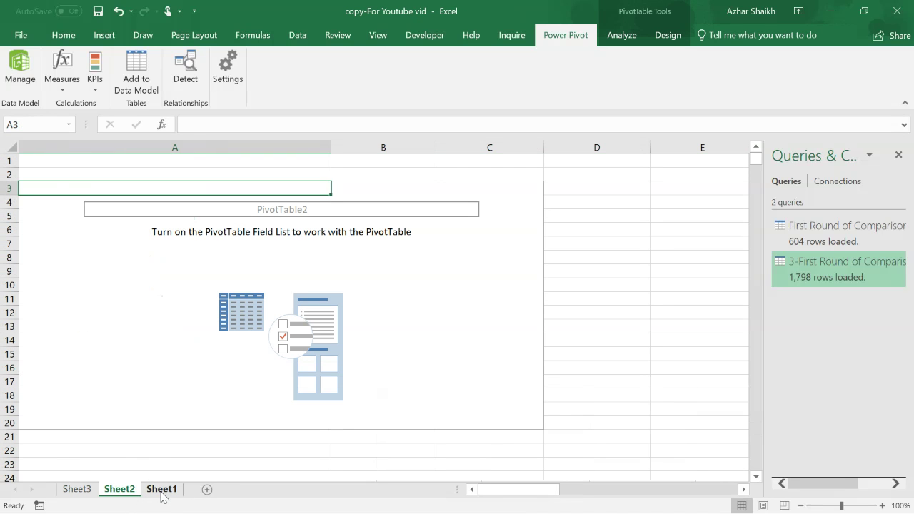
{"action": "left_click", "coordinate": [162, 491]}
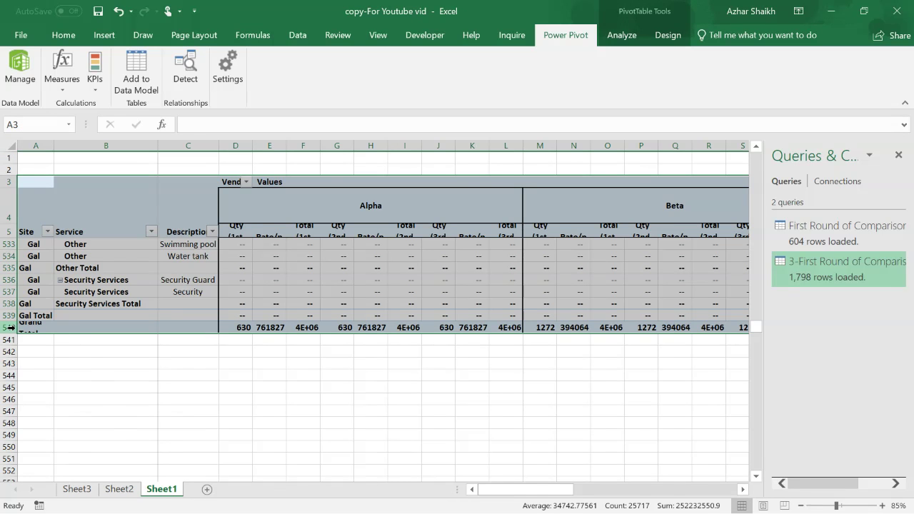
{"action": "left_click", "coordinate": [77, 491]}
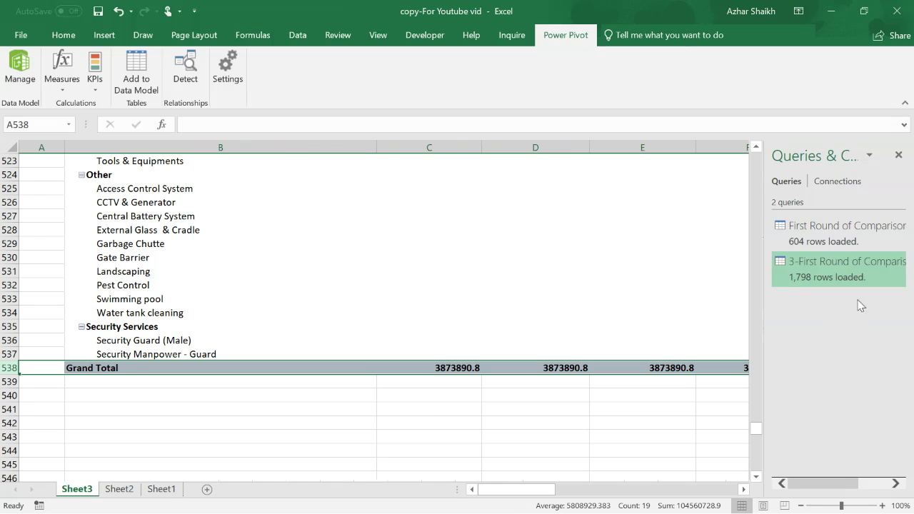
Step: Open the First Round of Comparison 2 query in the Power Query Editor
{"action": "left_click", "coordinate": [826, 233]}
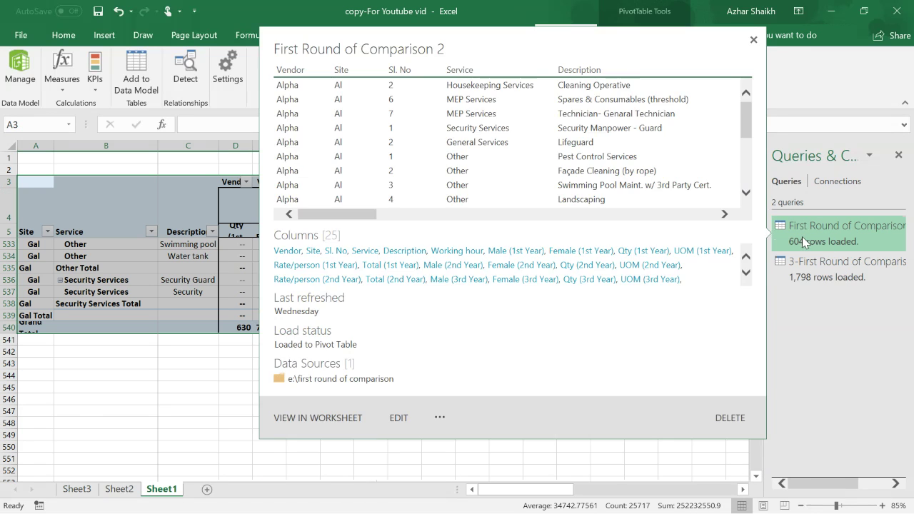
{"action": "double_click", "coordinate": [804, 239]}
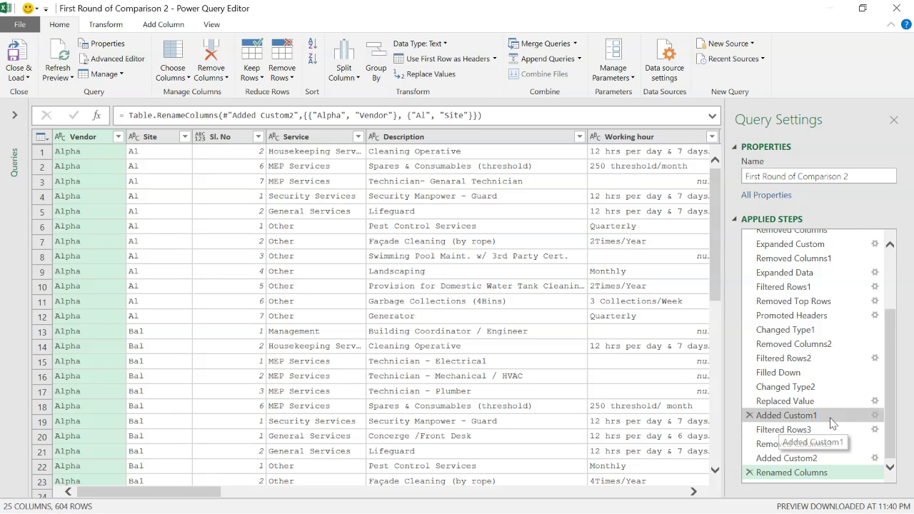
Step: Review the Added Custom1 formula in First Round of Comparison 2 and the applied steps of 3-First Round of Comparison, closing the editor
{"action": "left_click", "coordinate": [883, 418]}
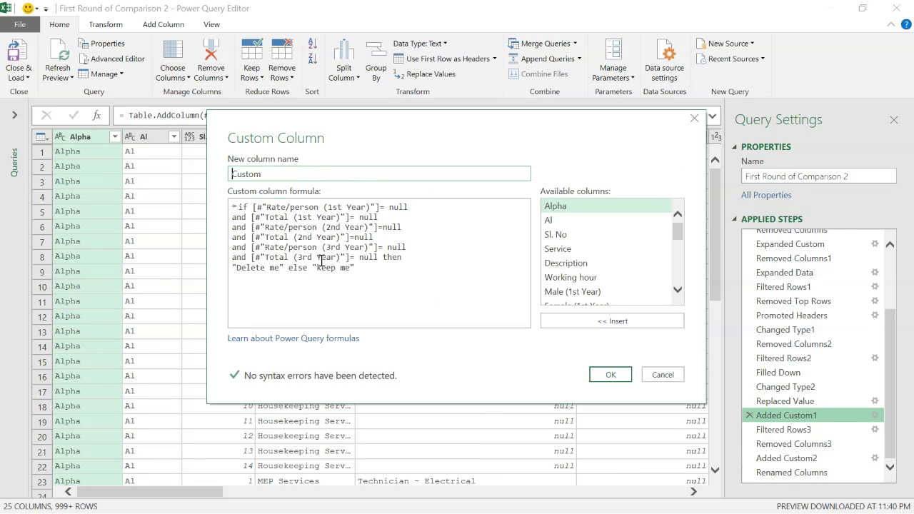
{"action": "left_click", "coordinate": [662, 375]}
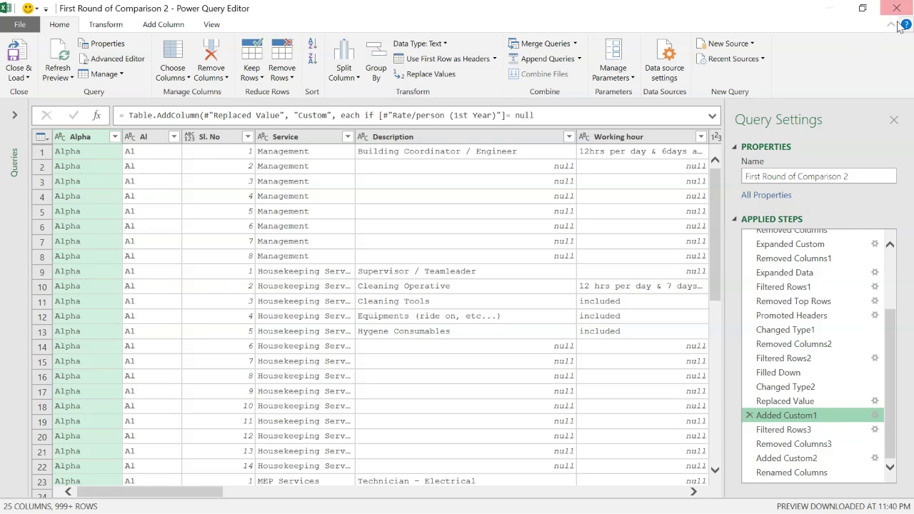
{"action": "left_click", "coordinate": [13, 116]}
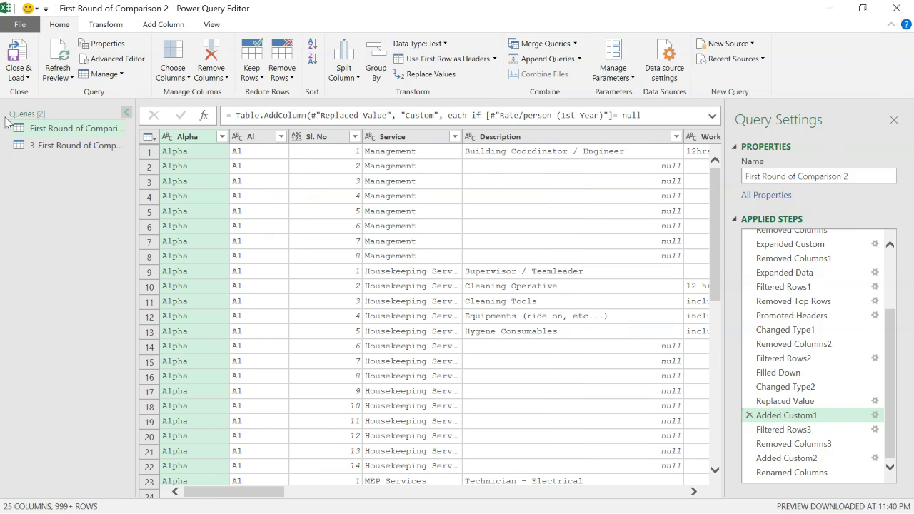
{"action": "left_click", "coordinate": [55, 150]}
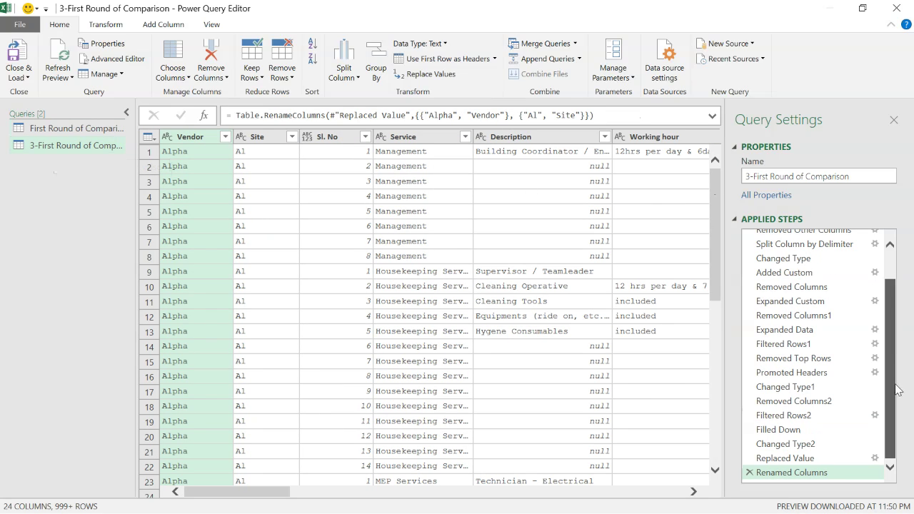
{"action": "left_click", "coordinate": [898, 9]}
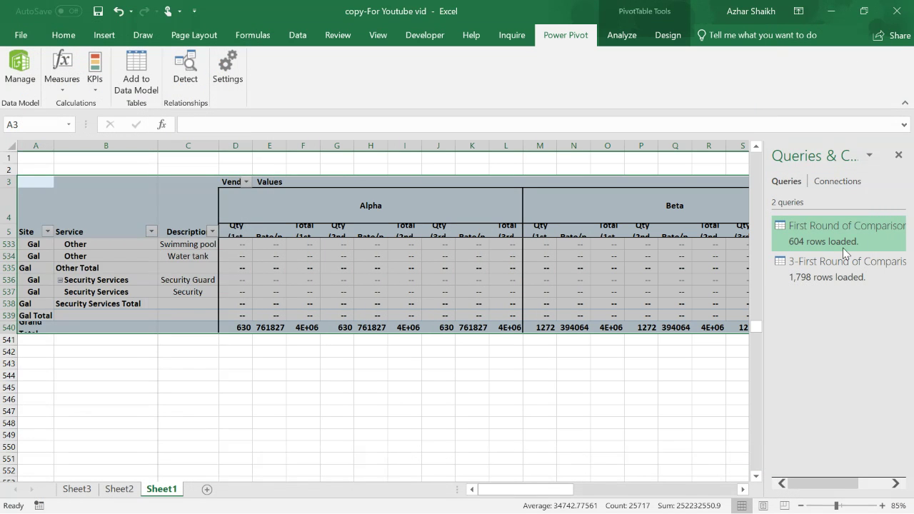
Step: Check the load settings of the 3-First Round of Comparison query, keeping PivotTable Report and the Data Model option
{"action": "mouse_move", "coordinate": [844, 230]}
{"action": "left_click", "coordinate": [812, 276]}
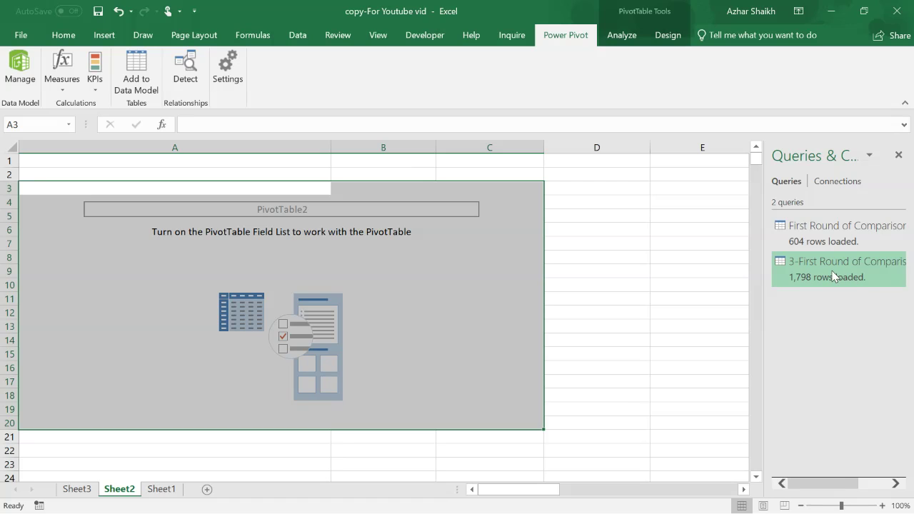
{"action": "right_click", "coordinate": [824, 265]}
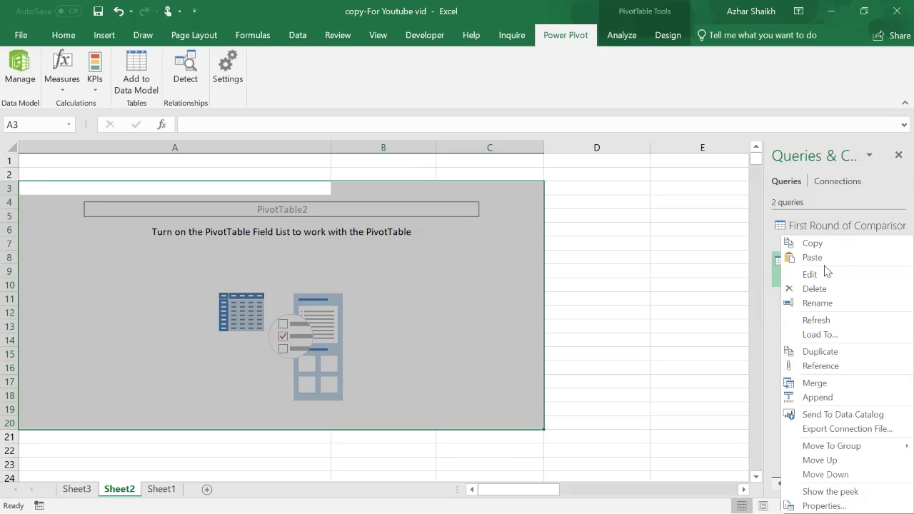
{"action": "left_click", "coordinate": [840, 334]}
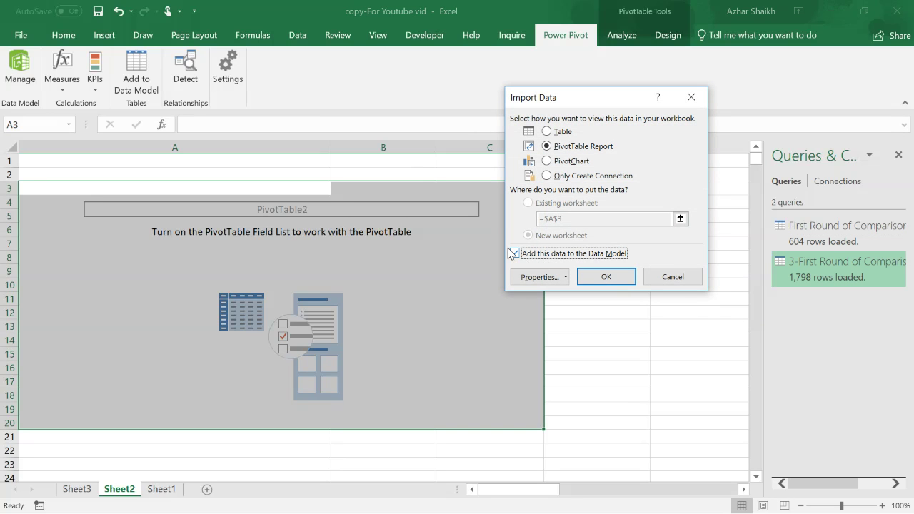
{"action": "left_click", "coordinate": [608, 276]}
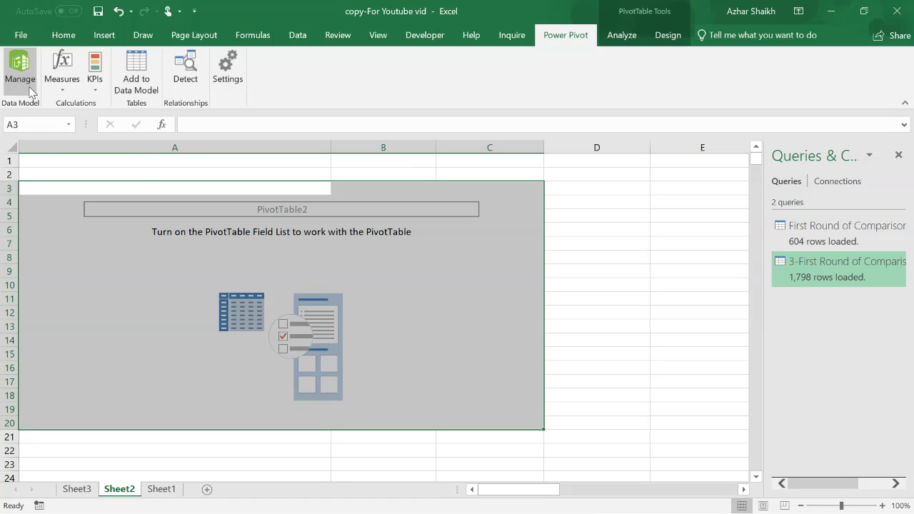
Step: Open the workbook's Data Model in the Power Pivot window
{"action": "left_click", "coordinate": [20, 72]}
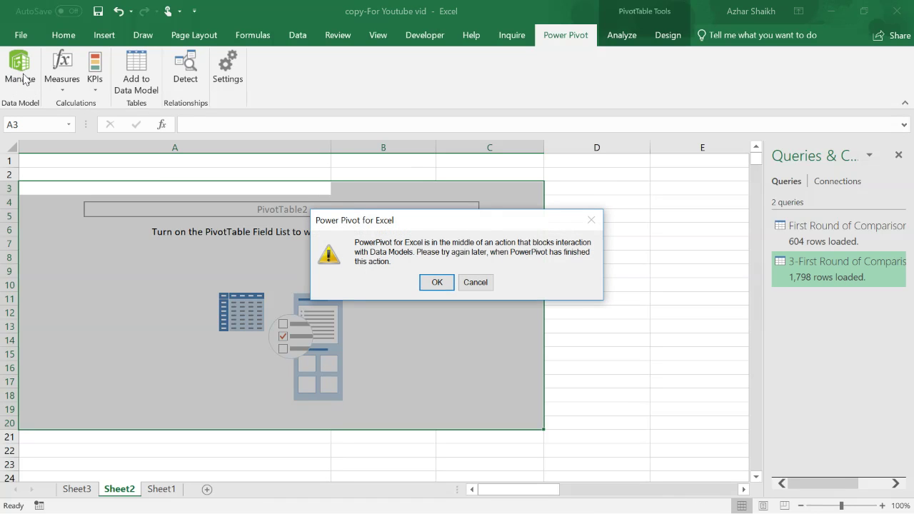
{"action": "left_click", "coordinate": [473, 282]}
{"action": "left_click_drag", "start_coordinate": [165, 275], "coordinate": [175, 411]}
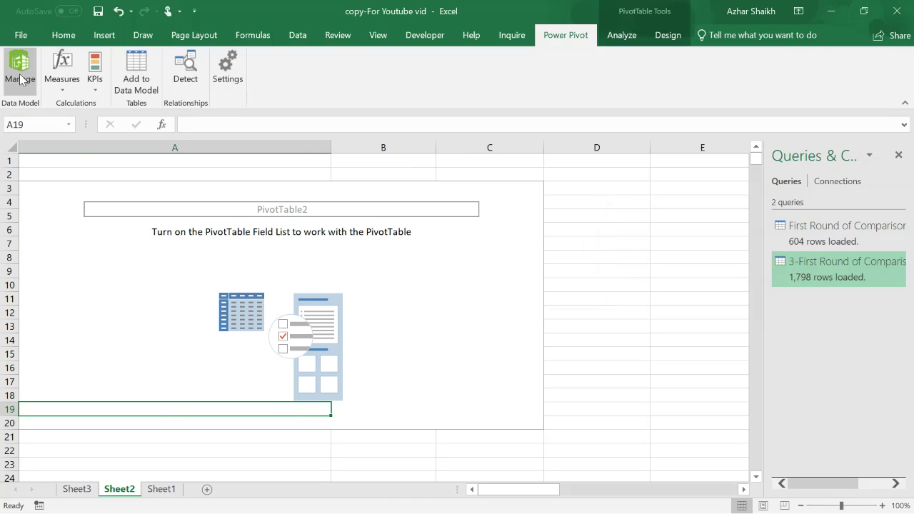
{"action": "left_click", "coordinate": [20, 68]}
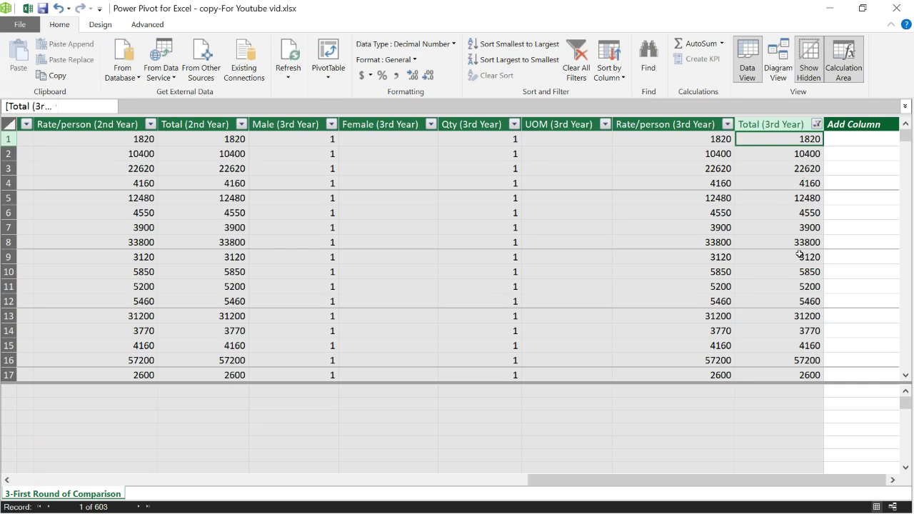
Step: Inspect the Total (3rd Year) column filter to see how blanks are handled, keeping its current selection
{"action": "left_click", "coordinate": [816, 125]}
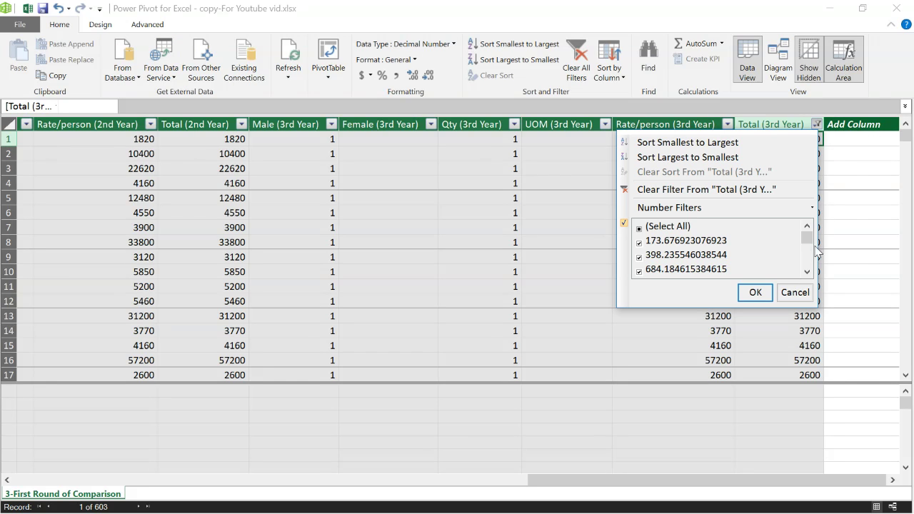
{"action": "scroll", "coordinate": [815, 245], "scroll_direction": "down", "scroll_amount": 10}
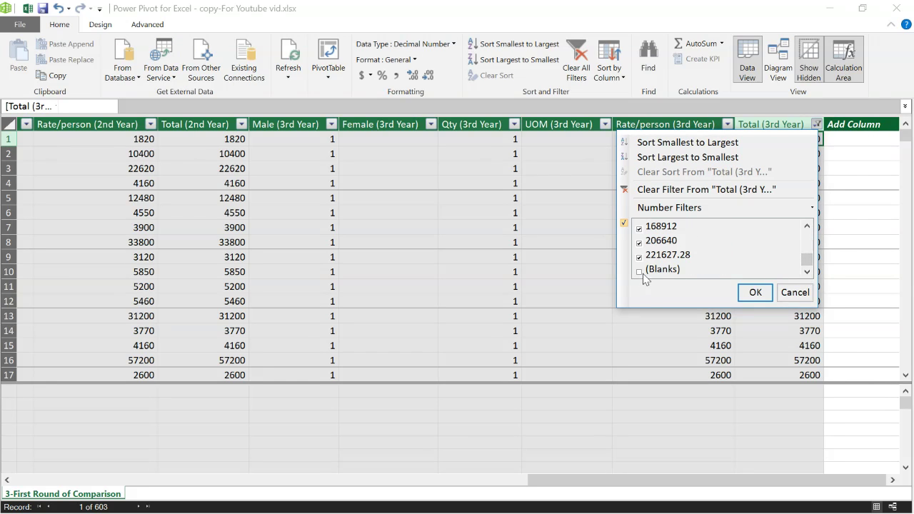
{"action": "left_click", "coordinate": [766, 294]}
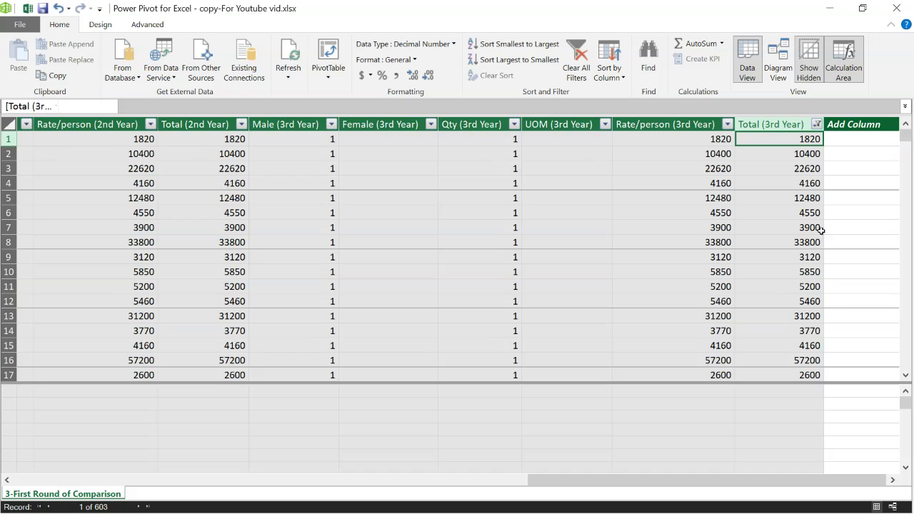
Step: Add a calculated column that sums Total (1st Year), Total (2nd Year) and Total (3rd Year) of 3-First Round of Comparison
{"action": "left_click", "coordinate": [841, 140]}
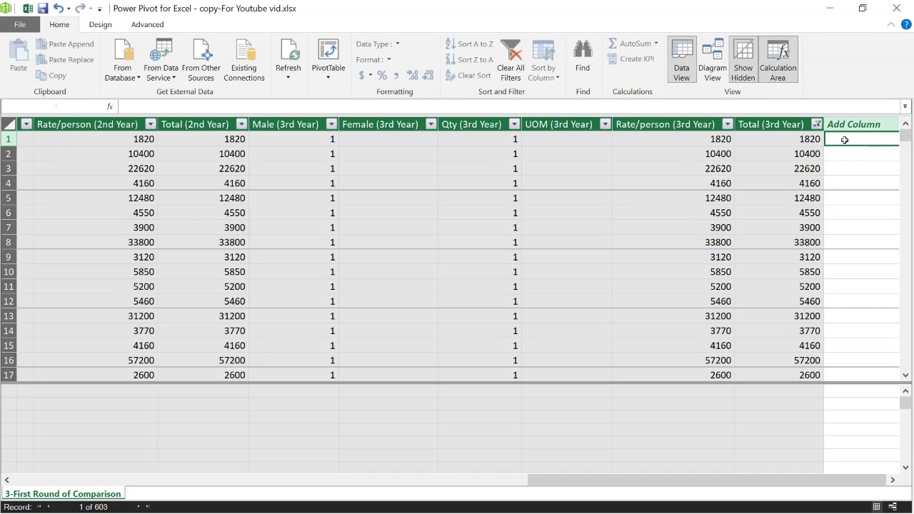
{"action": "type", "text": "="}
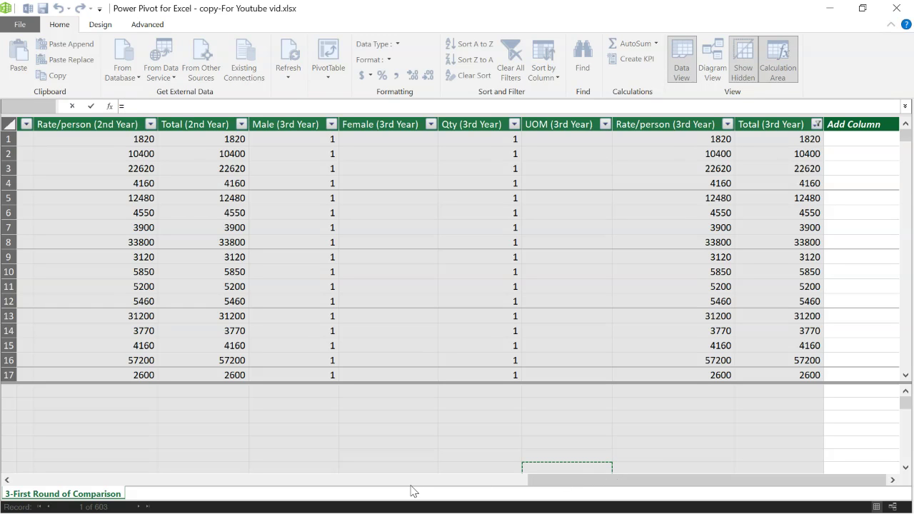
{"action": "left_click_drag", "start_coordinate": [526, 482], "coordinate": [206, 495]}
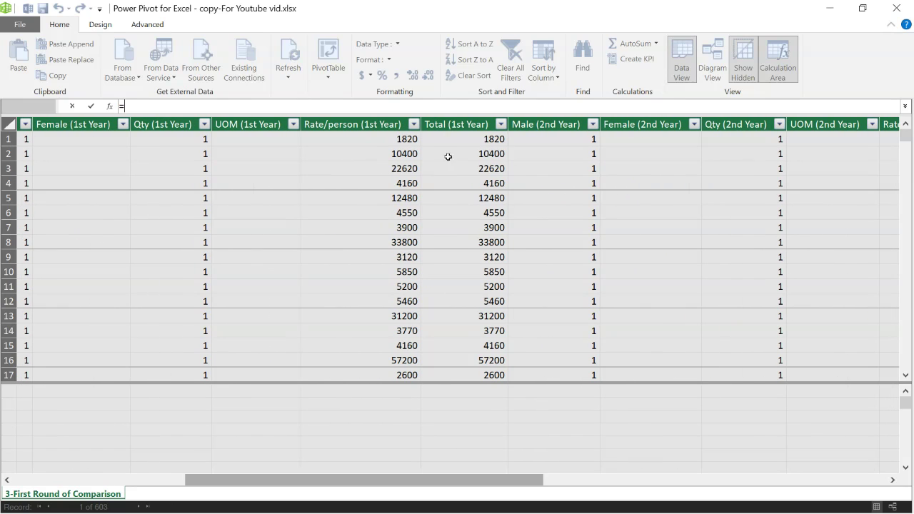
{"action": "left_click", "coordinate": [449, 123]}
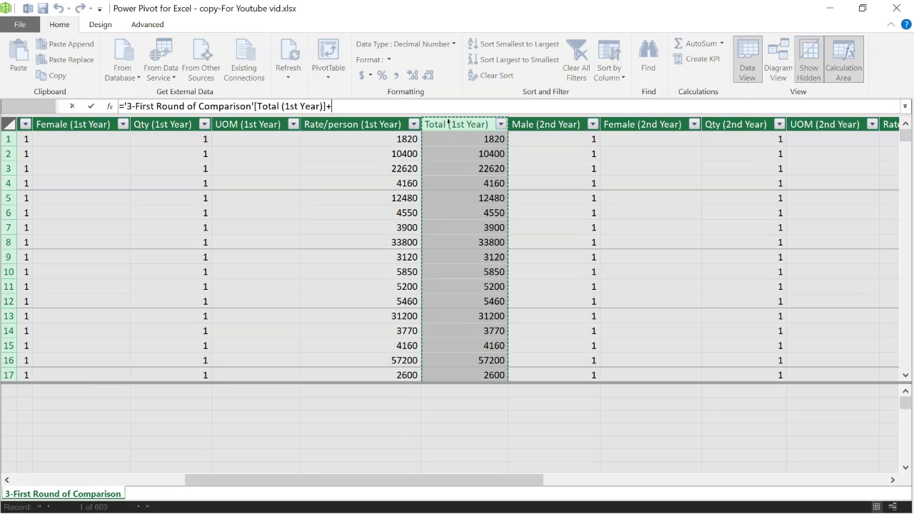
{"action": "left_click_drag", "start_coordinate": [523, 480], "coordinate": [700, 445]}
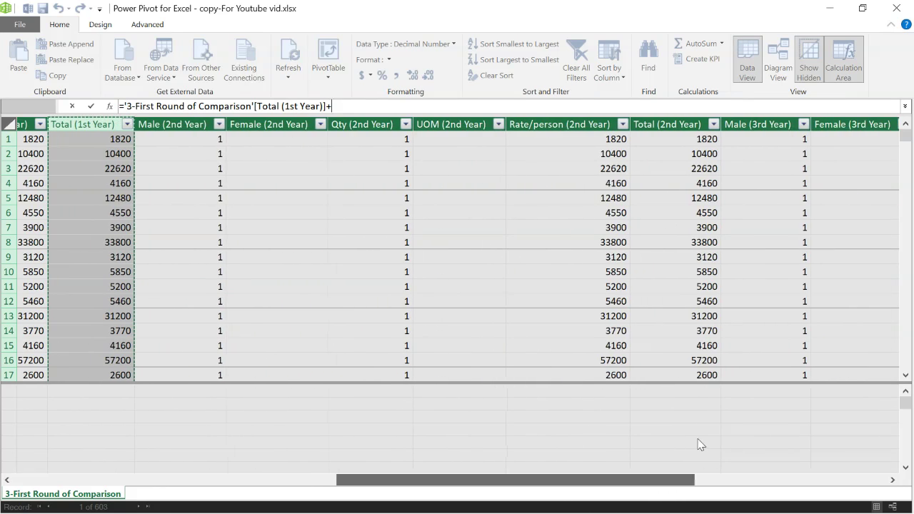
{"action": "left_click", "coordinate": [658, 125]}
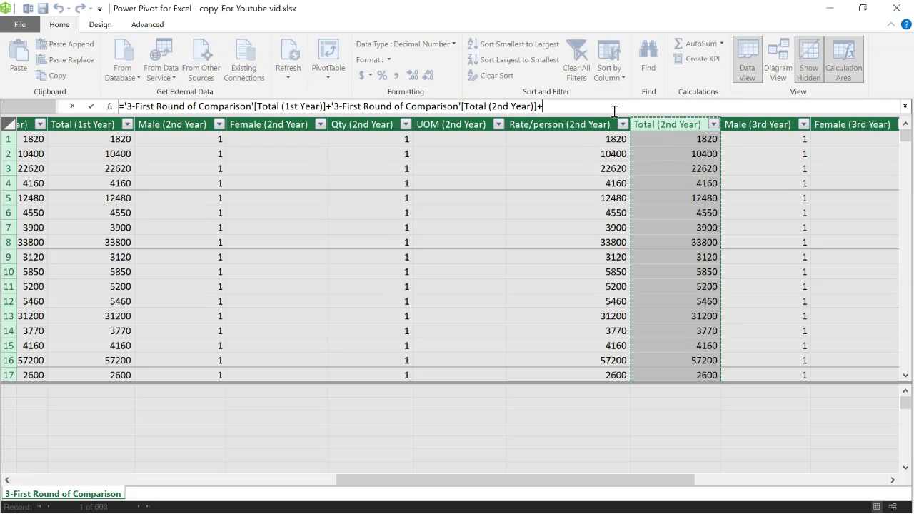
{"action": "left_click_drag", "start_coordinate": [667, 484], "coordinate": [867, 486]}
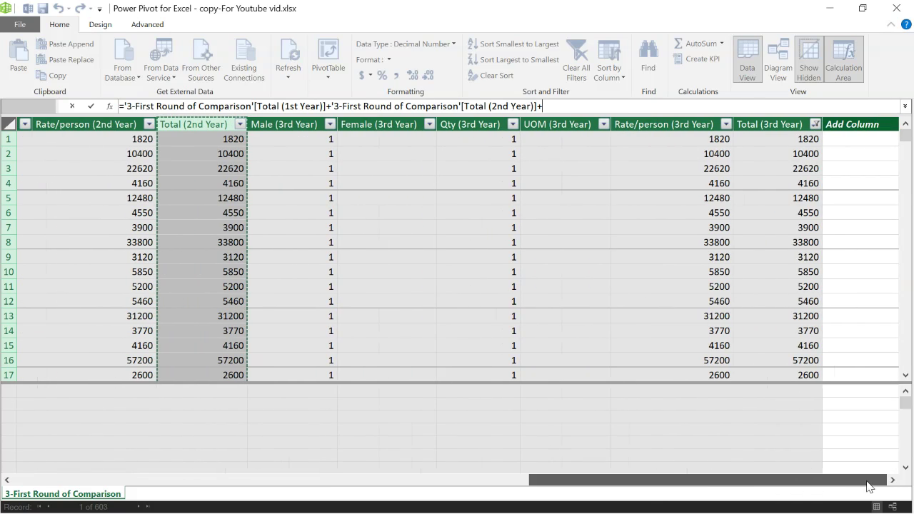
{"action": "left_click", "coordinate": [769, 124]}
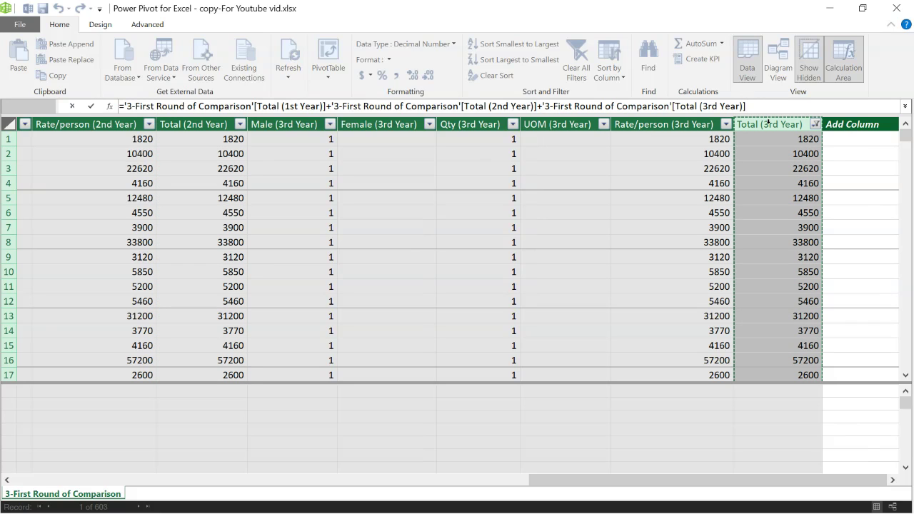
{"action": "key", "text": "Return"}
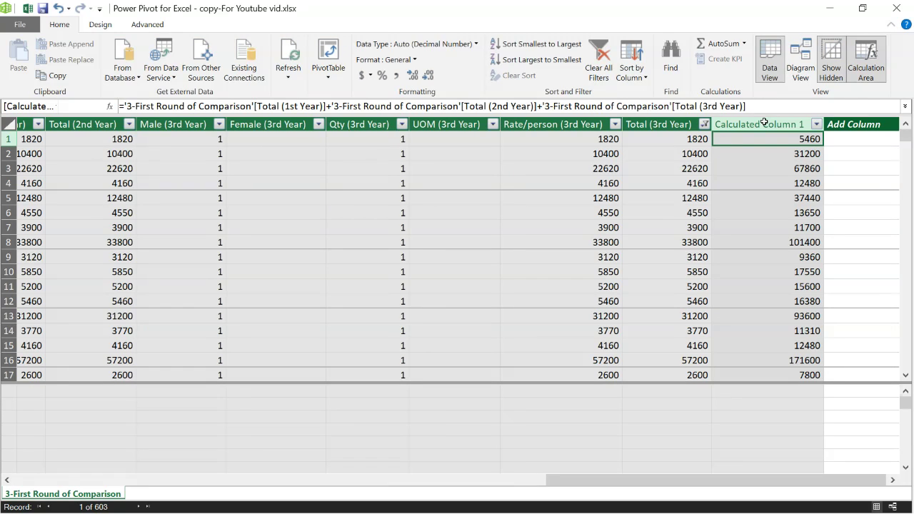
Step: Rename the new calculated column as 3 YEAR TTL and close the Power Pivot window
{"action": "left_click", "coordinate": [764, 123]}
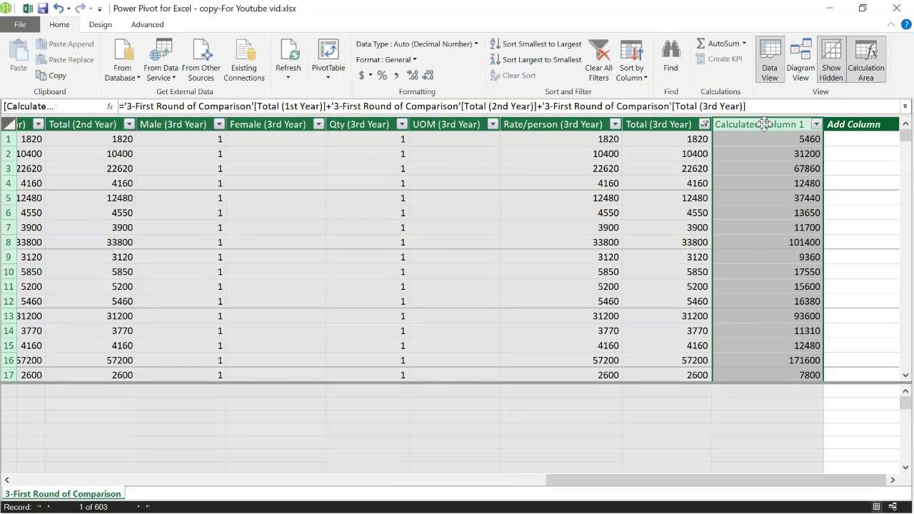
{"action": "double_click", "coordinate": [765, 124]}
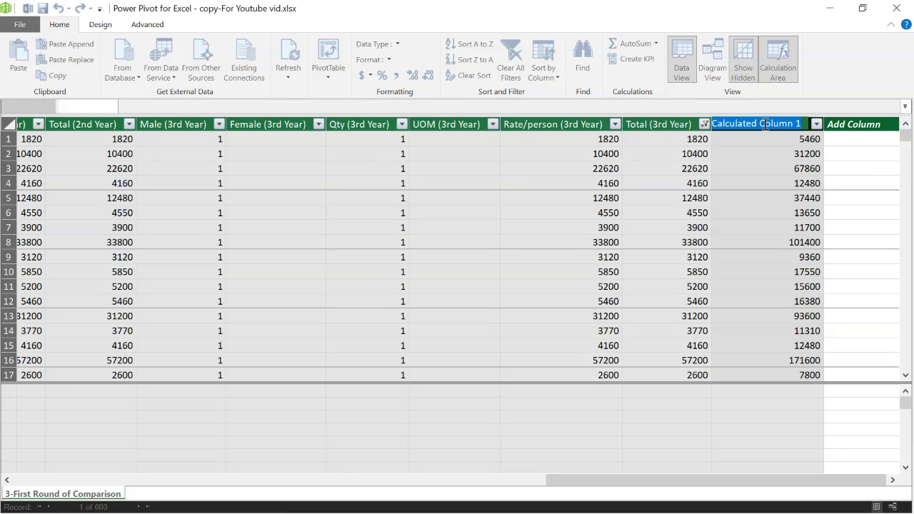
{"action": "type", "text": "3 YEAR TT"}
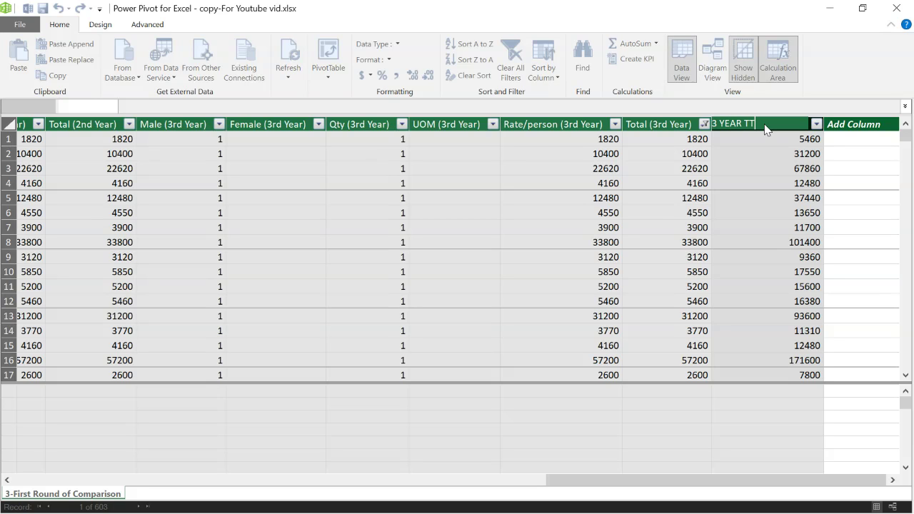
{"action": "type", "text": "L"}
{"action": "key", "text": "Return"}
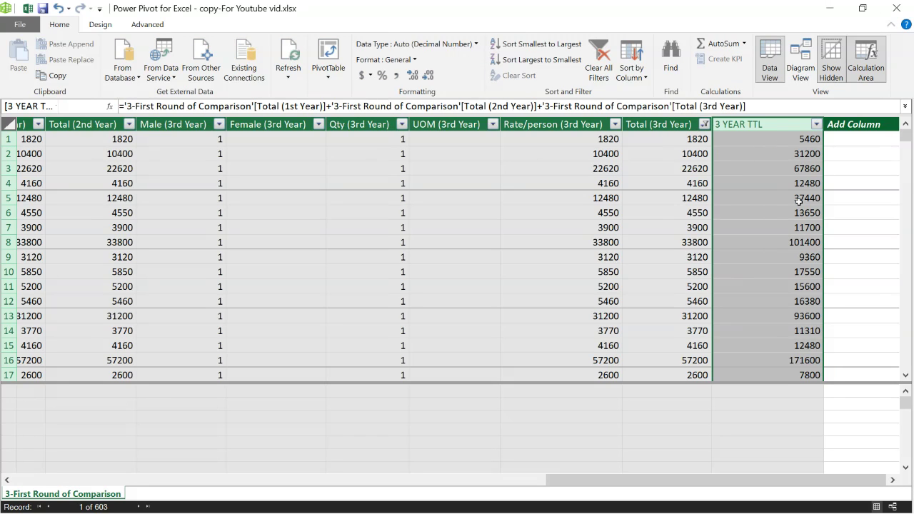
{"action": "left_click", "coordinate": [896, 8]}
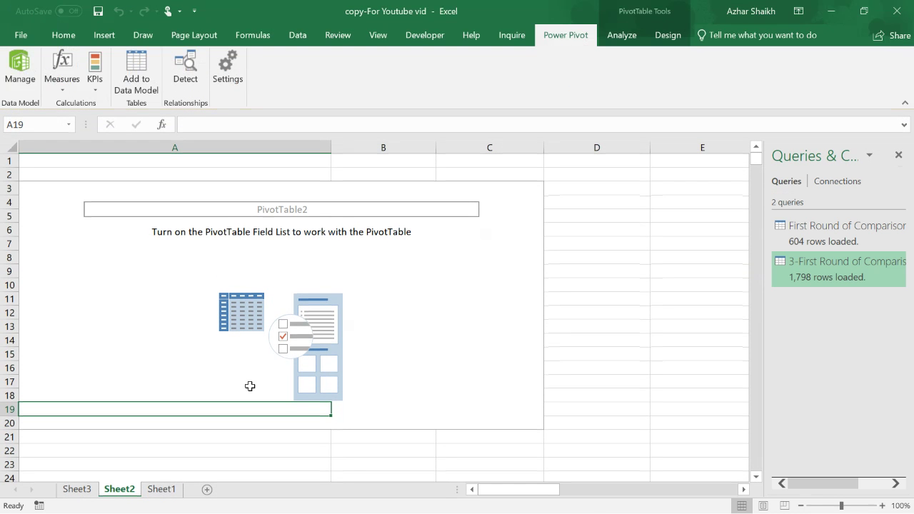
Step: Add the 3 YEAR TTL field to the values of the PivotTable on Sheet3
{"action": "left_click", "coordinate": [82, 490]}
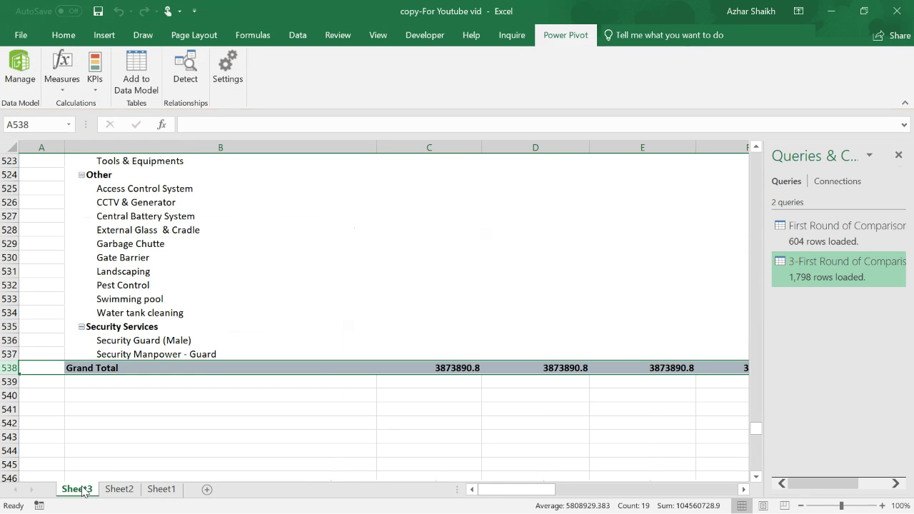
{"action": "left_click", "coordinate": [494, 244]}
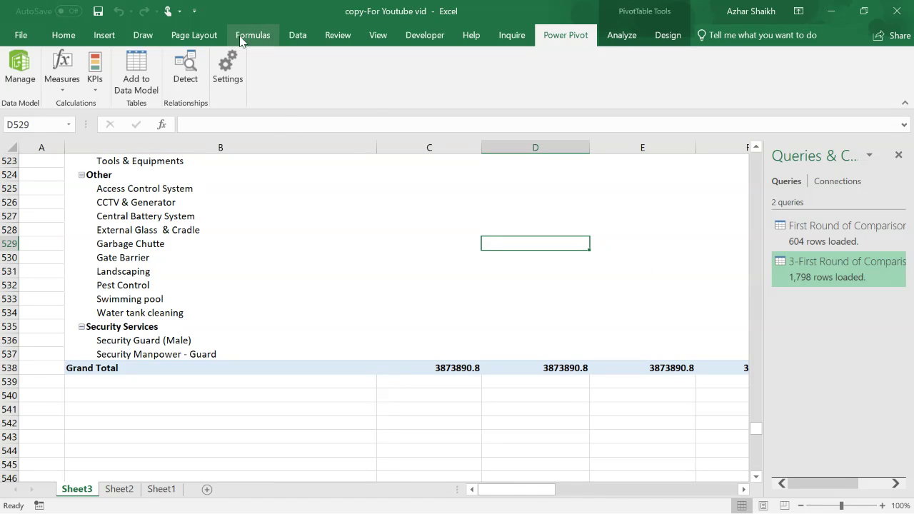
{"action": "left_click", "coordinate": [632, 38]}
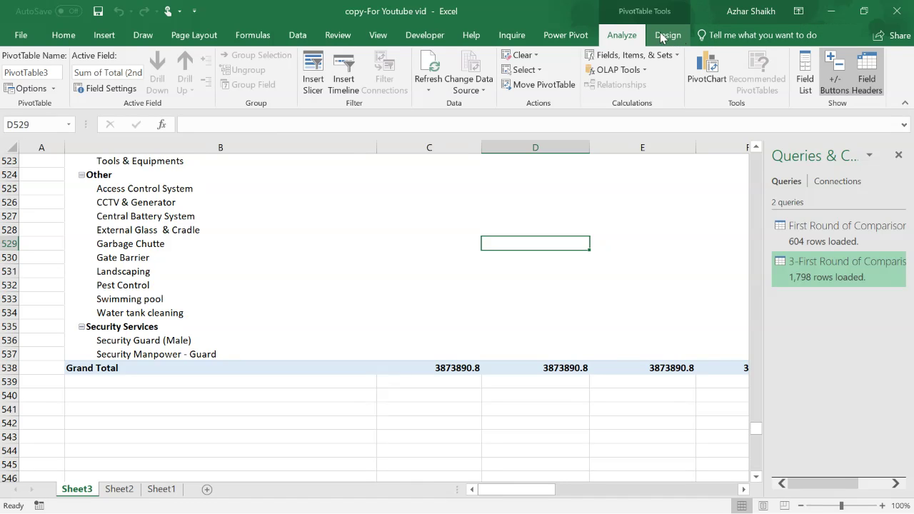
{"action": "left_click", "coordinate": [602, 228]}
{"action": "left_click", "coordinate": [805, 72]}
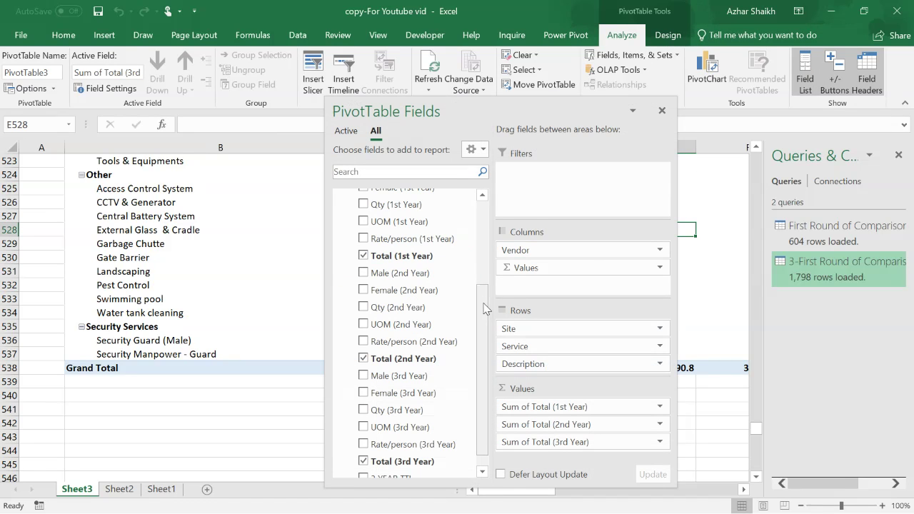
{"action": "scroll", "coordinate": [483, 358], "scroll_direction": "down", "scroll_amount": 1}
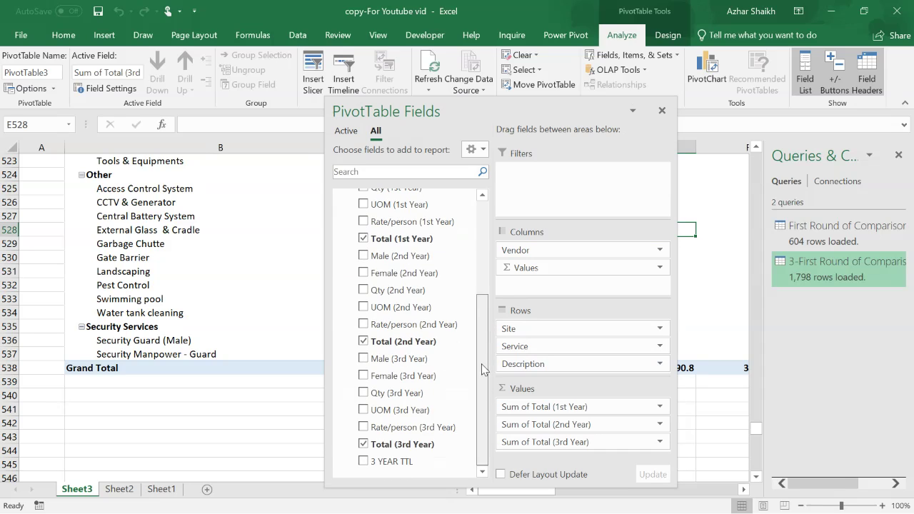
{"action": "left_click", "coordinate": [371, 462]}
{"action": "left_click", "coordinate": [664, 446]}
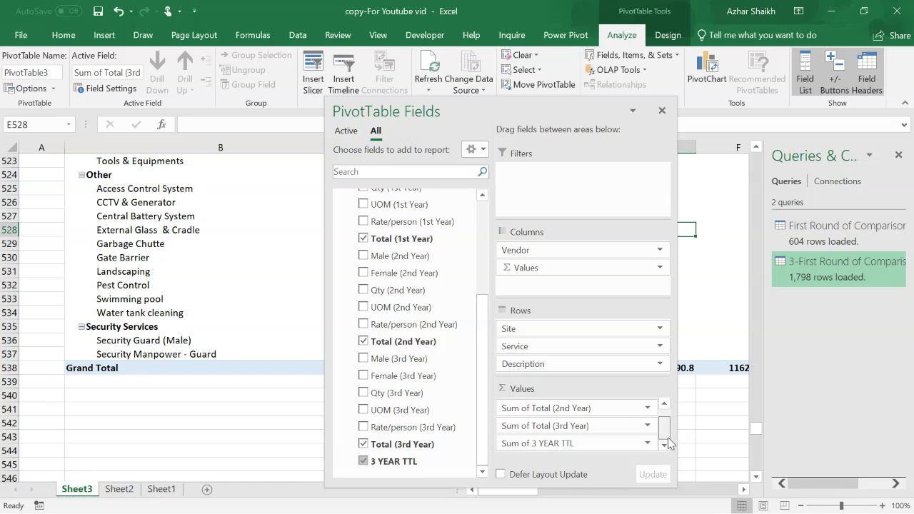
Step: Close the PivotTable field list and show the Sheet3 PivotTable in tabular form
{"action": "left_click", "coordinate": [241, 272]}
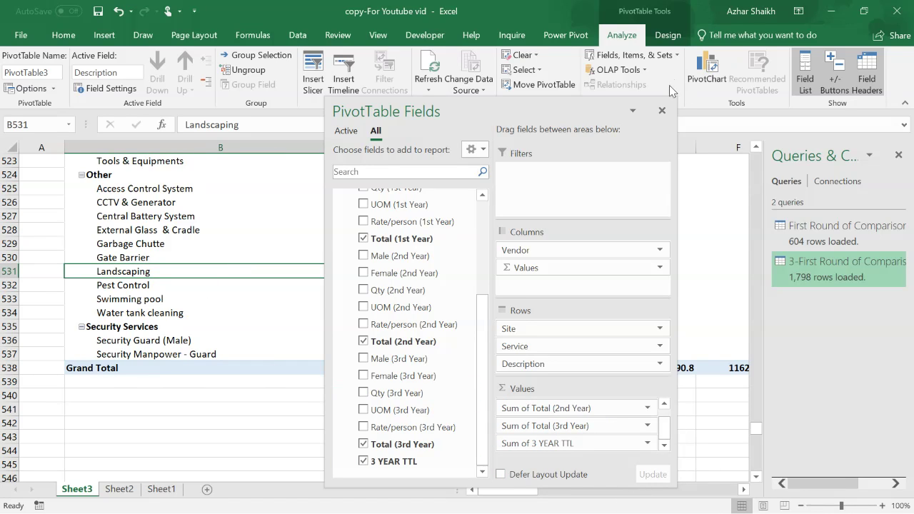
{"action": "left_click", "coordinate": [664, 112]}
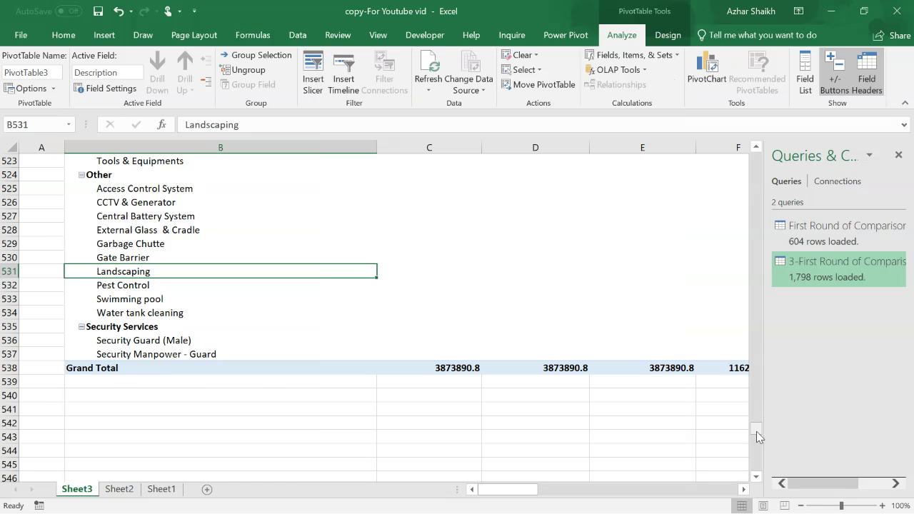
{"action": "left_click_drag", "start_coordinate": [757, 431], "coordinate": [760, 130]}
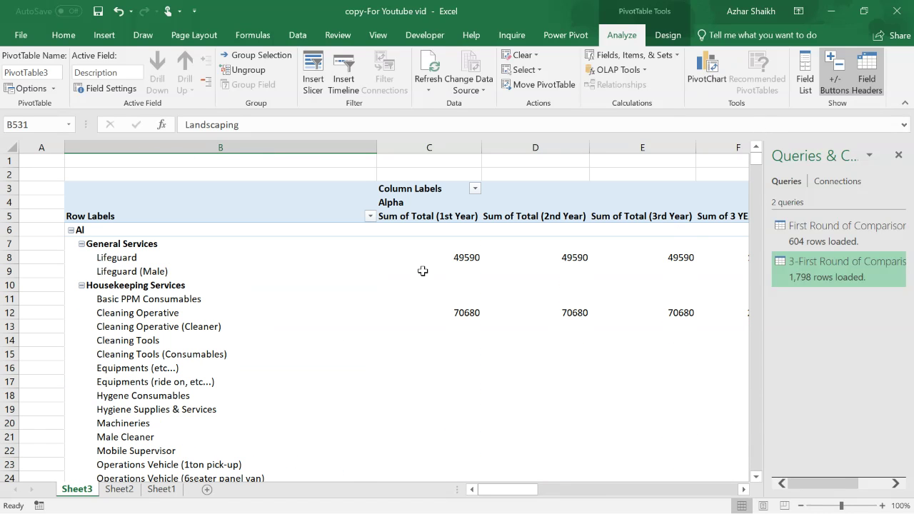
{"action": "left_click", "coordinate": [182, 246]}
{"action": "left_click", "coordinate": [654, 37]}
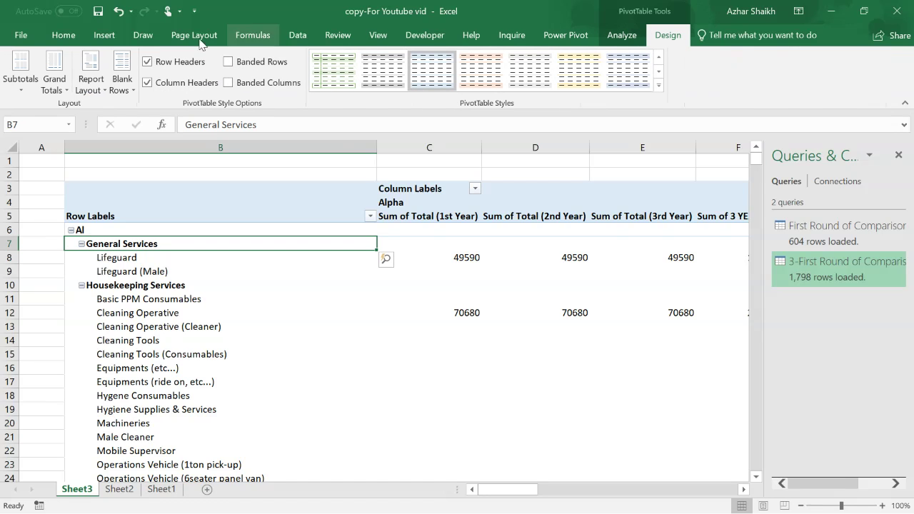
{"action": "left_click", "coordinate": [89, 82]}
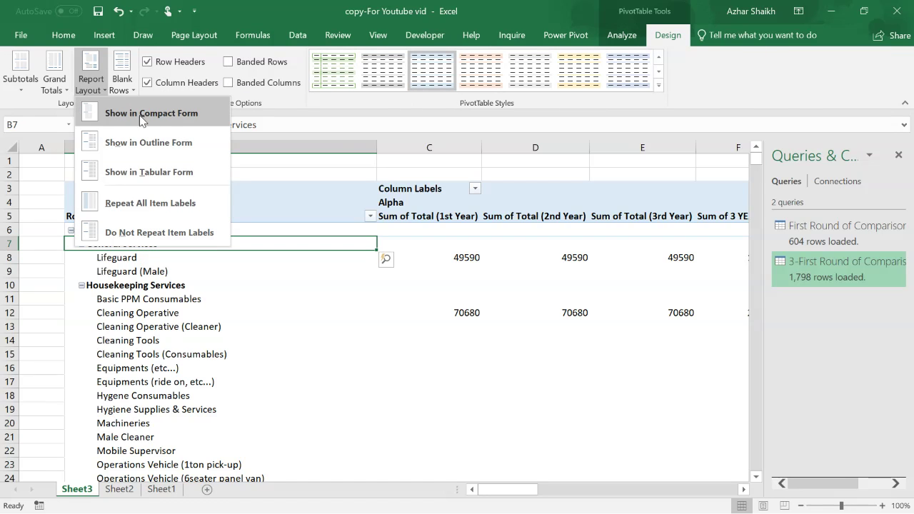
{"action": "left_click", "coordinate": [146, 174]}
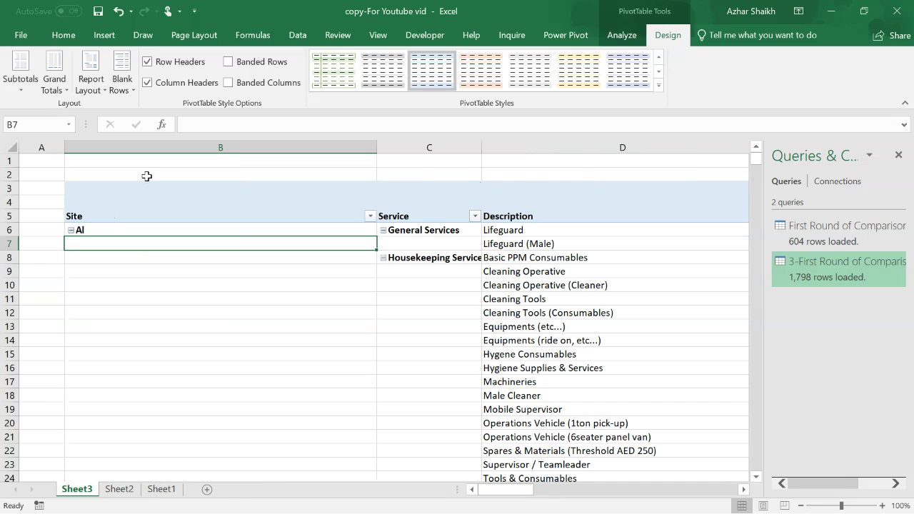
Step: Narrow all columns of Sheet3 uniformly, then readjust the widths of columns A, B and C
{"action": "left_click", "coordinate": [13, 153]}
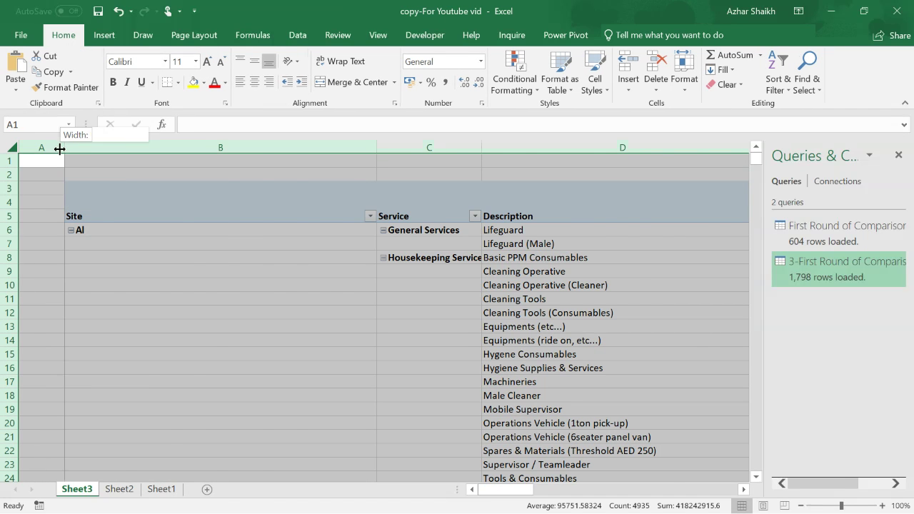
{"action": "left_click_drag", "start_coordinate": [64, 147], "coordinate": [52, 149]}
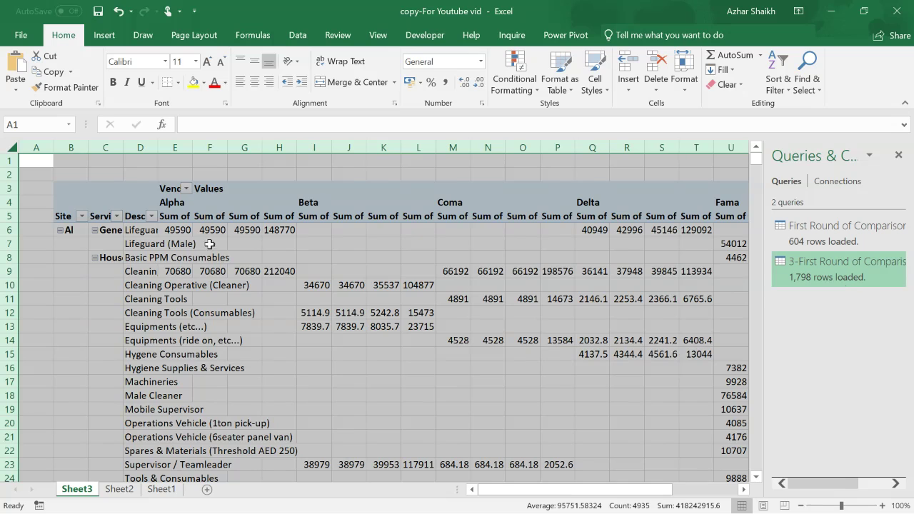
{"action": "left_click", "coordinate": [46, 148]}
{"action": "left_click_drag", "start_coordinate": [53, 148], "coordinate": [125, 148]}
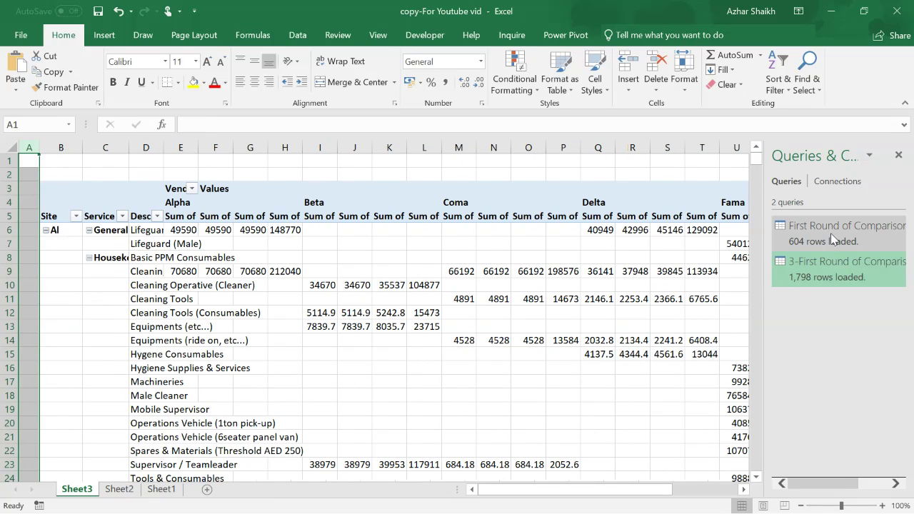
Step: View the worksheets linked to the queries First Round of Comparison 2 and 3-First Round of Comparison, then return to Sheet3
{"action": "left_click", "coordinate": [880, 228]}
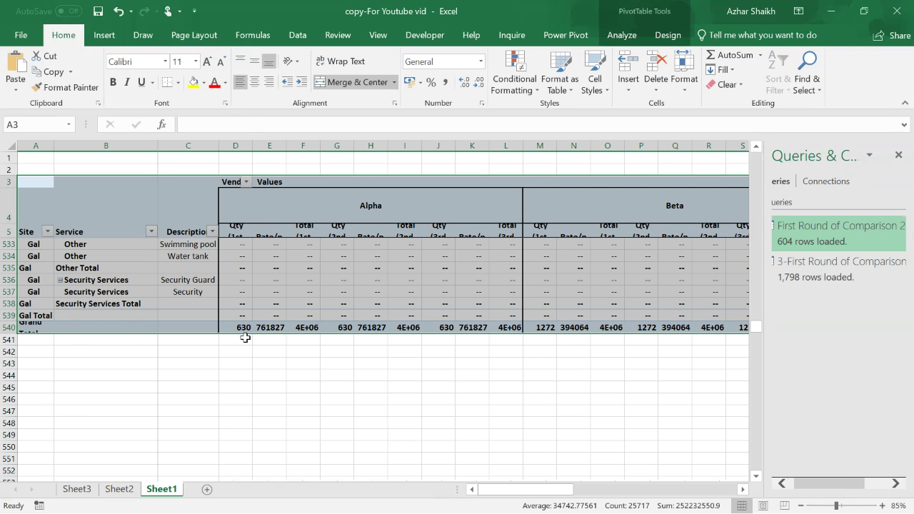
{"action": "scroll", "coordinate": [245, 334], "scroll_direction": "up", "scroll_amount": 1}
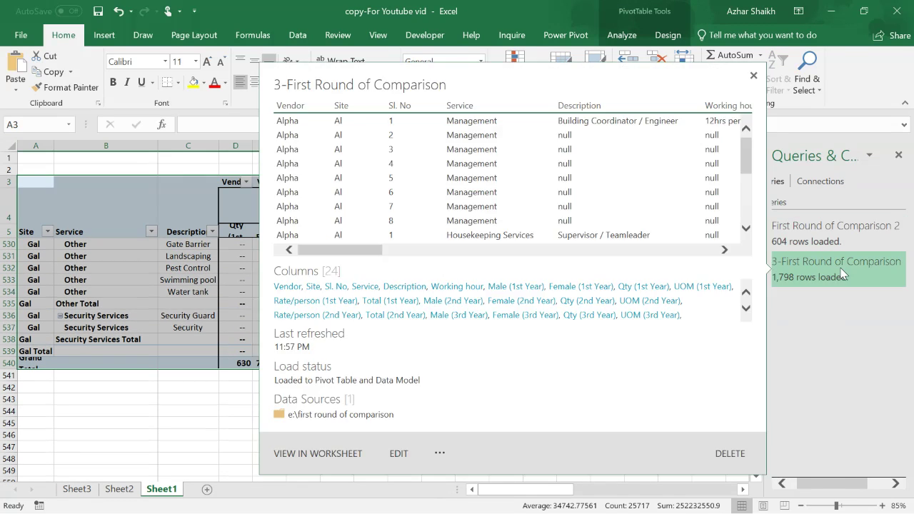
{"action": "left_click", "coordinate": [843, 277]}
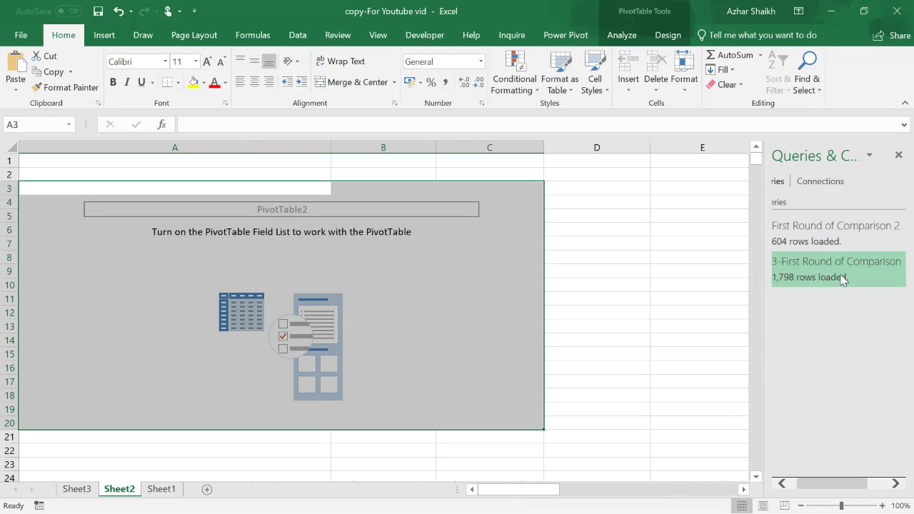
{"action": "left_click", "coordinate": [90, 493]}
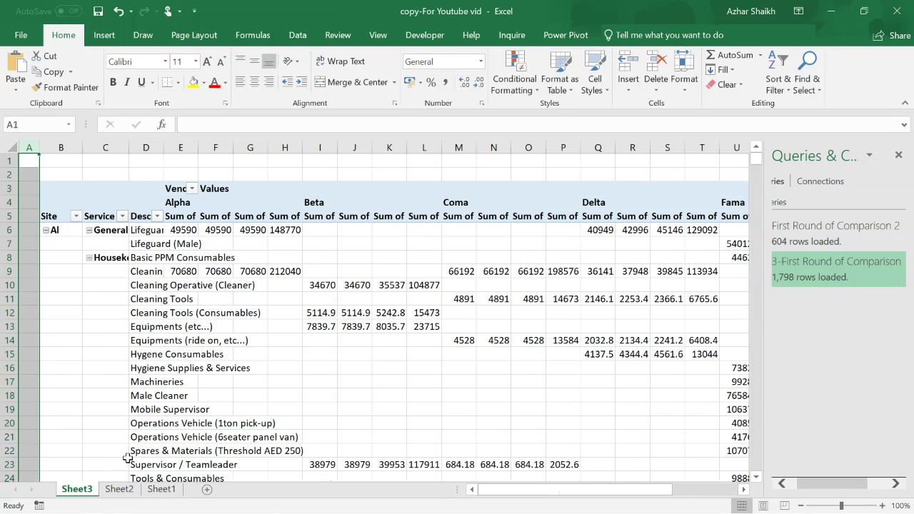
Step: Review how the 3-First Round of Comparison query is loaded, including its Data Model option, without applying changes
{"action": "right_click", "coordinate": [809, 274]}
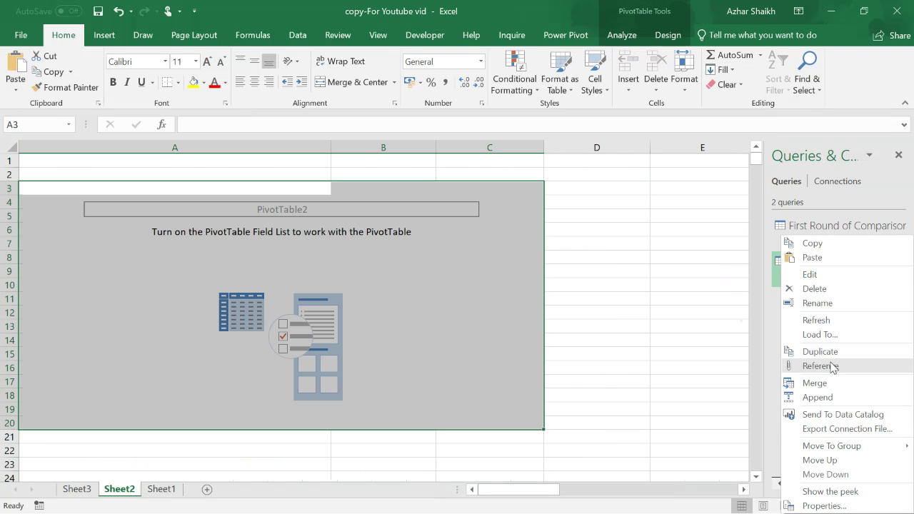
{"action": "left_click", "coordinate": [840, 340]}
{"action": "left_click", "coordinate": [516, 254]}
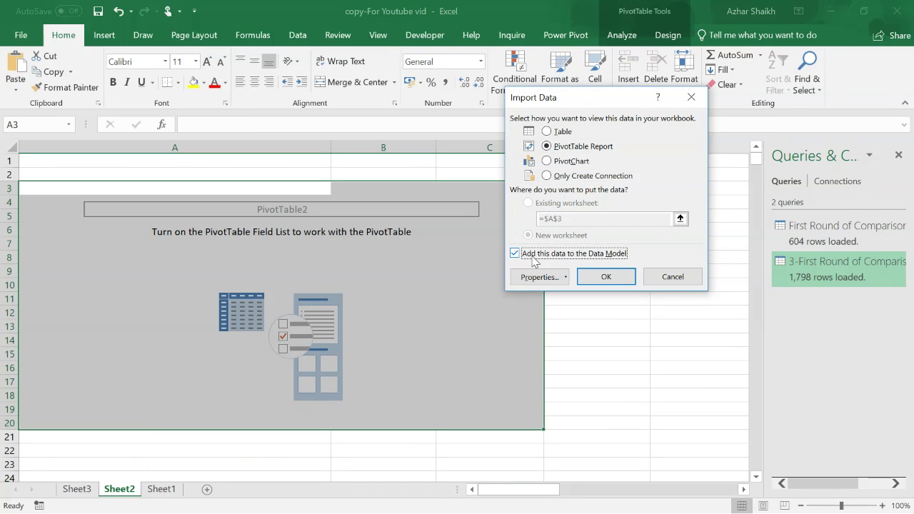
{"action": "left_click", "coordinate": [650, 280]}
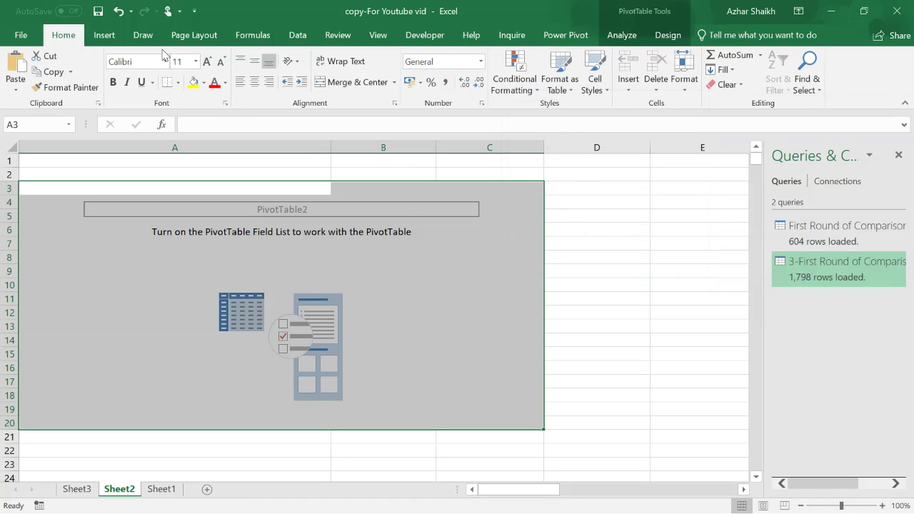
Step: Recheck the blanks setting of the Total (3rd Year) filter in the Power Pivot data model, then close it and return to Sheet3
{"action": "left_click", "coordinate": [578, 35]}
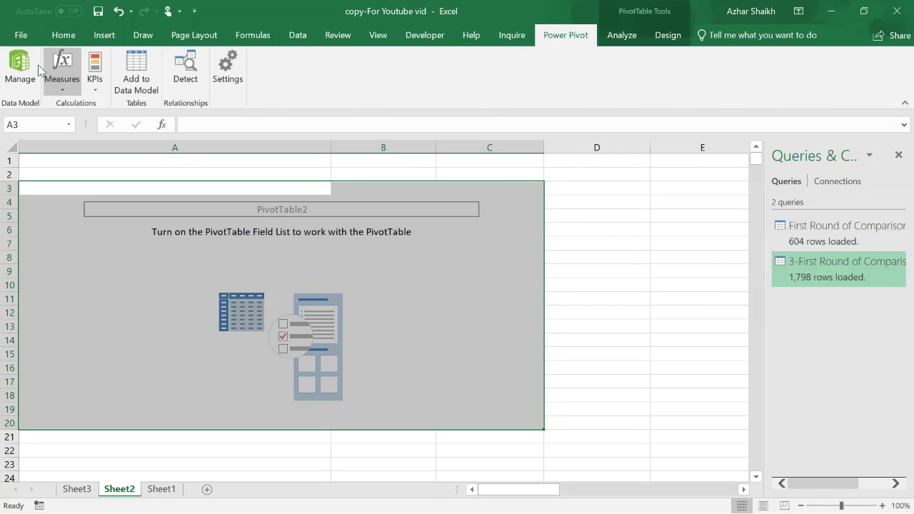
{"action": "left_click", "coordinate": [25, 72]}
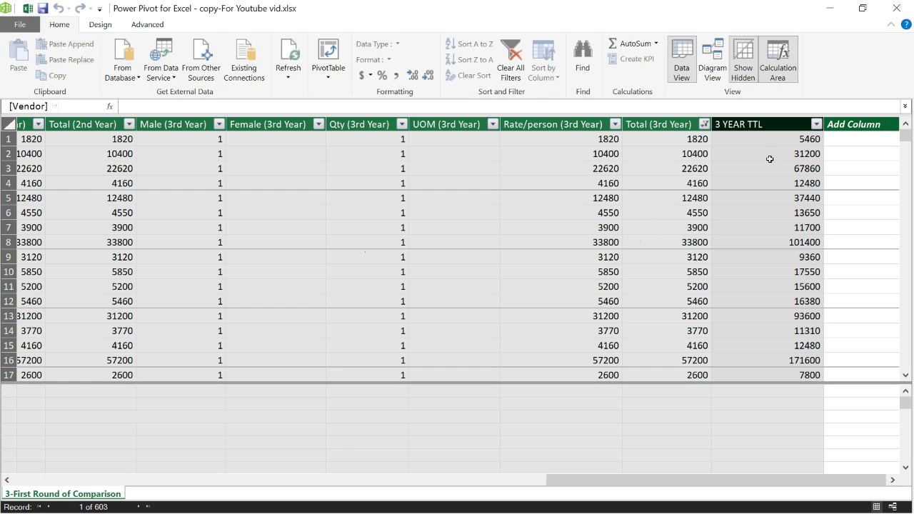
{"action": "left_click", "coordinate": [704, 125]}
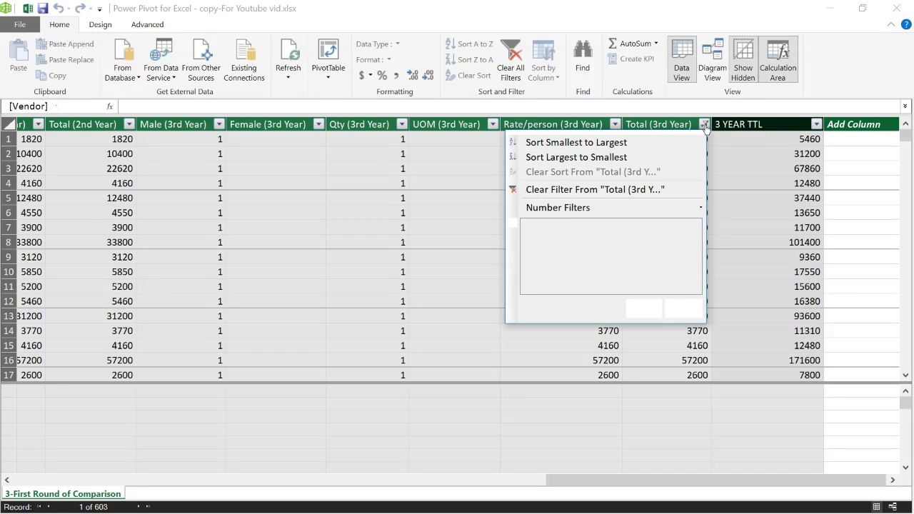
{"action": "left_click_drag", "start_coordinate": [698, 235], "coordinate": [697, 276]}
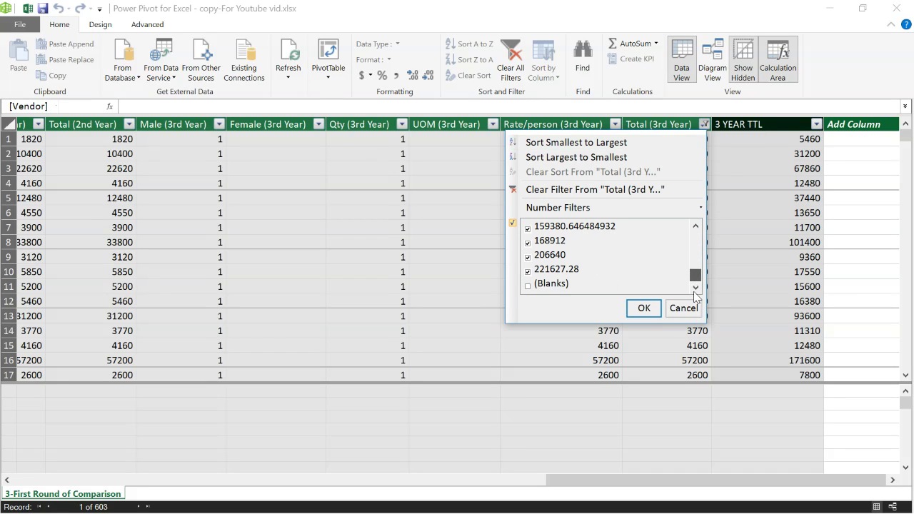
{"action": "left_click", "coordinate": [684, 308]}
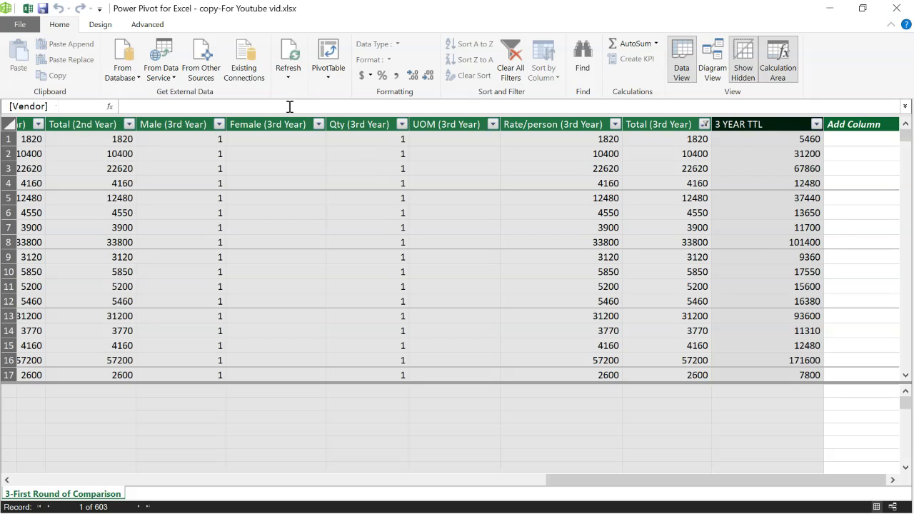
{"action": "left_click", "coordinate": [896, 8]}
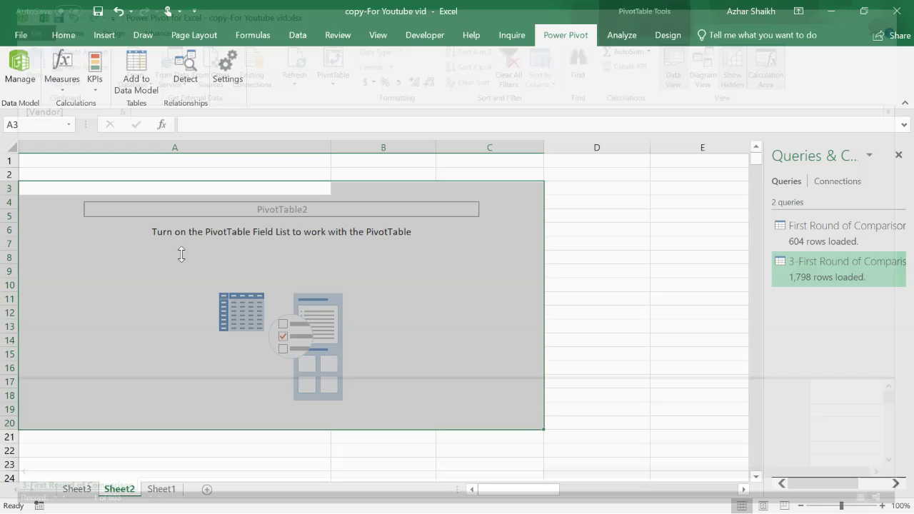
{"action": "left_click", "coordinate": [79, 492]}
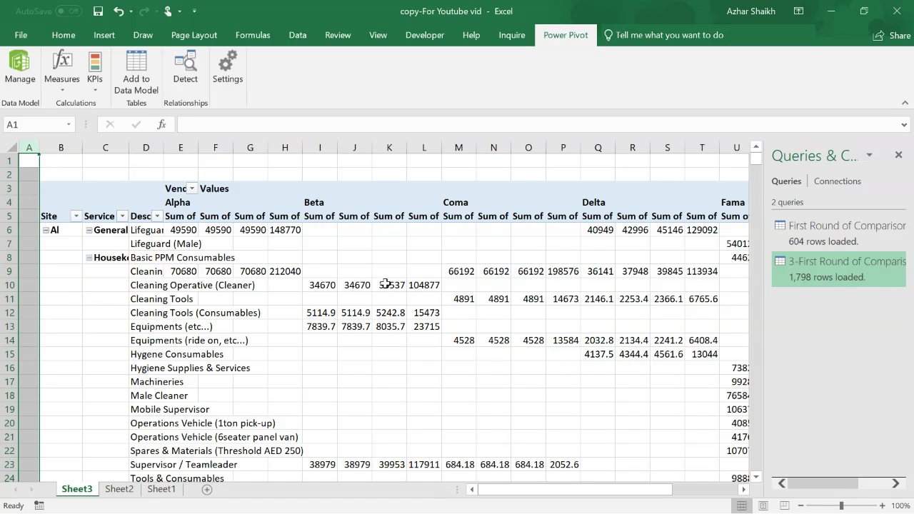
{"action": "mouse_move", "coordinate": [385, 285]}
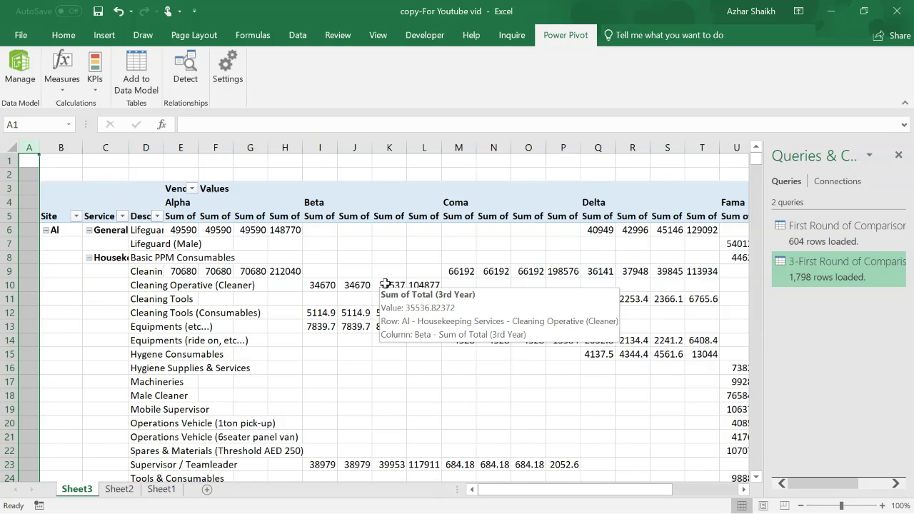